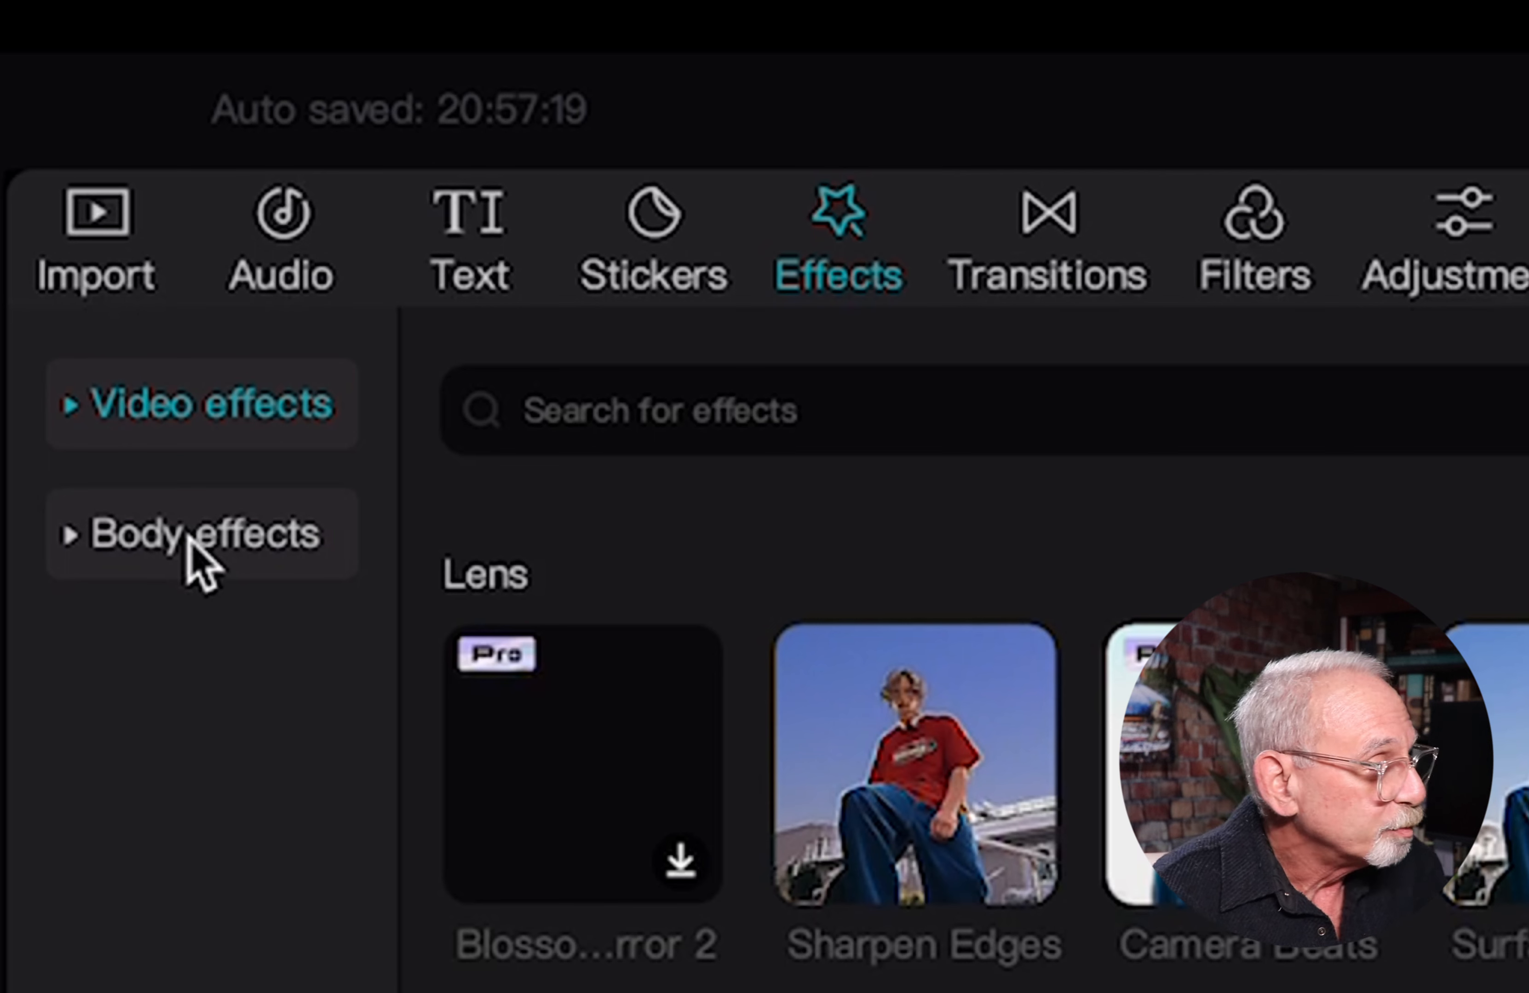
click(193, 555)
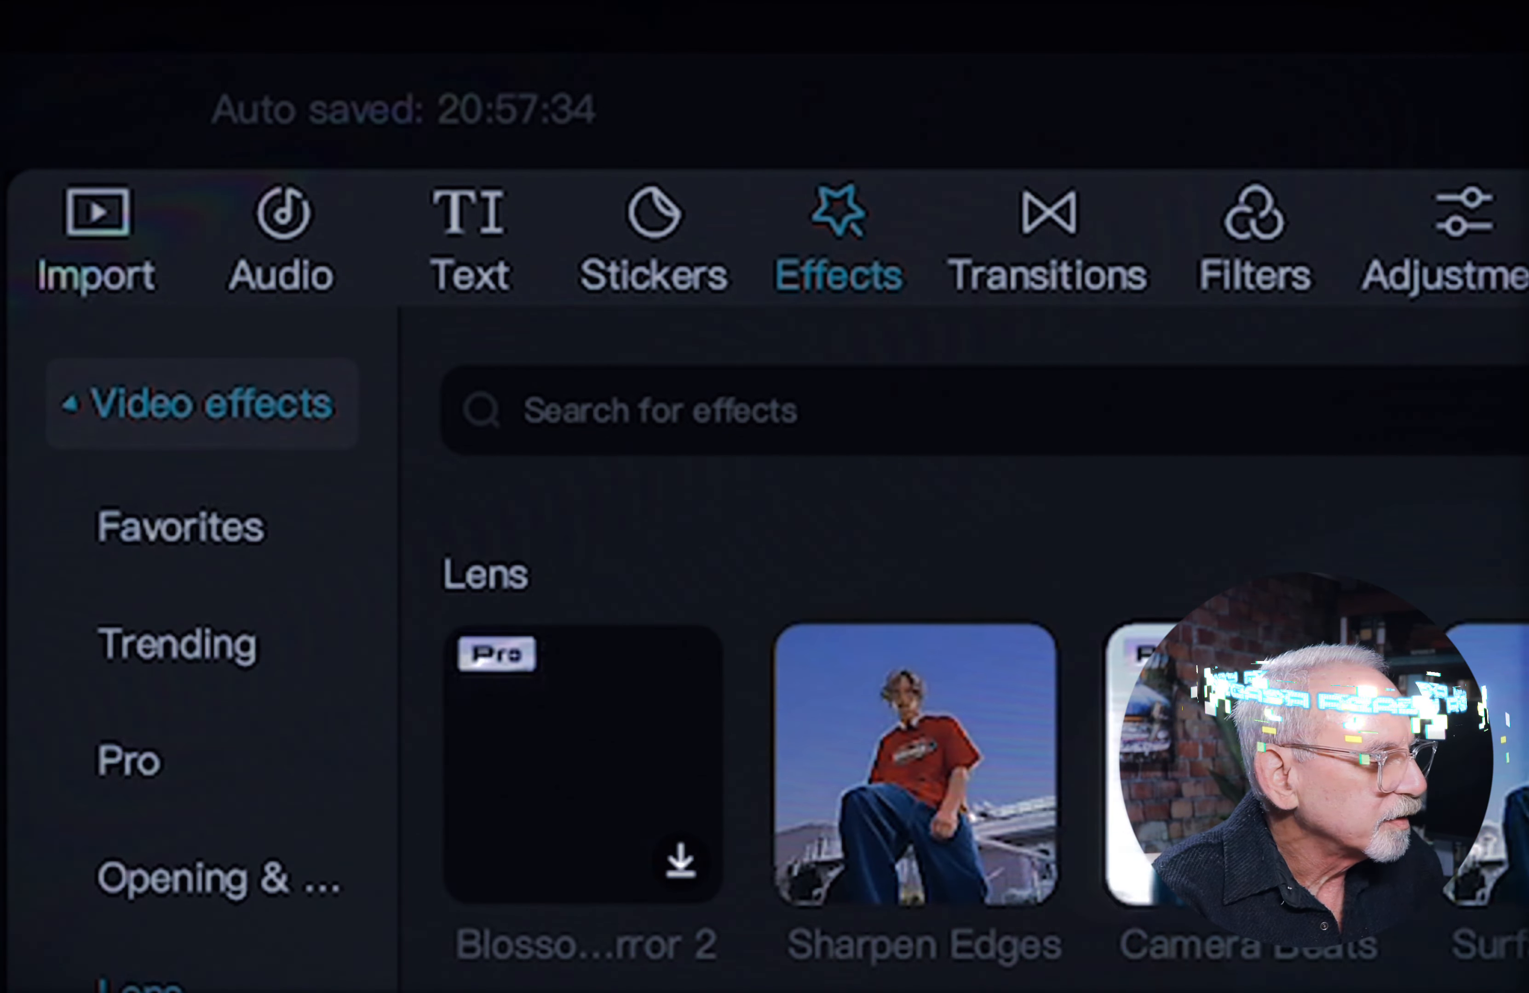
click(173, 402)
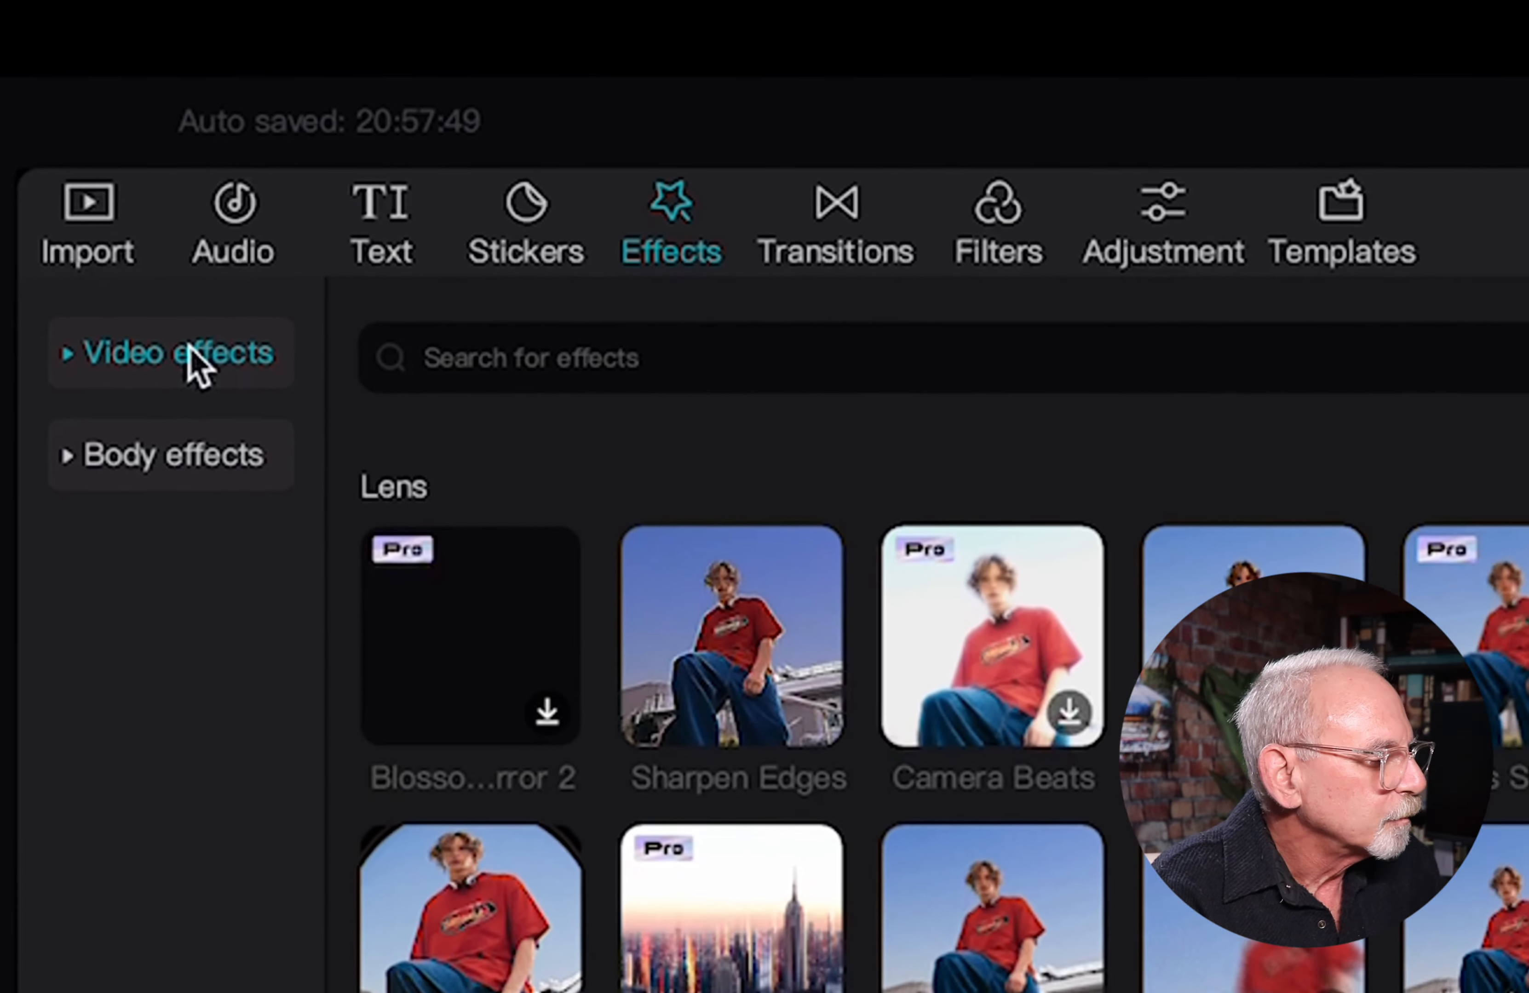
click(194, 403)
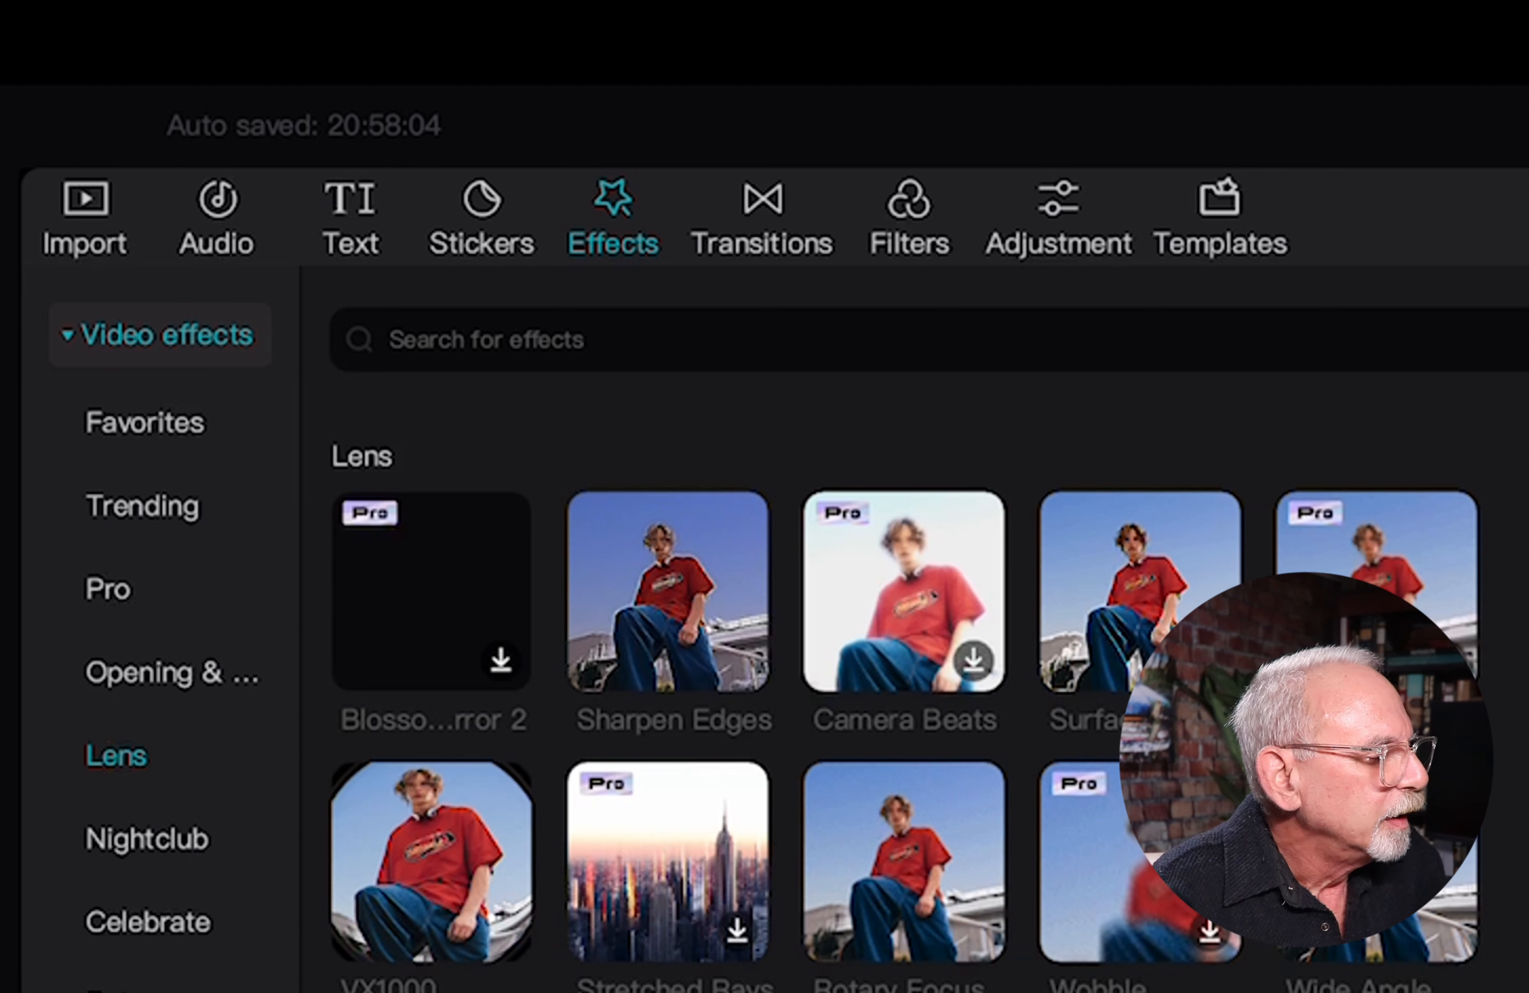
Step: Search the video effects for "fireworks"
click(548, 342)
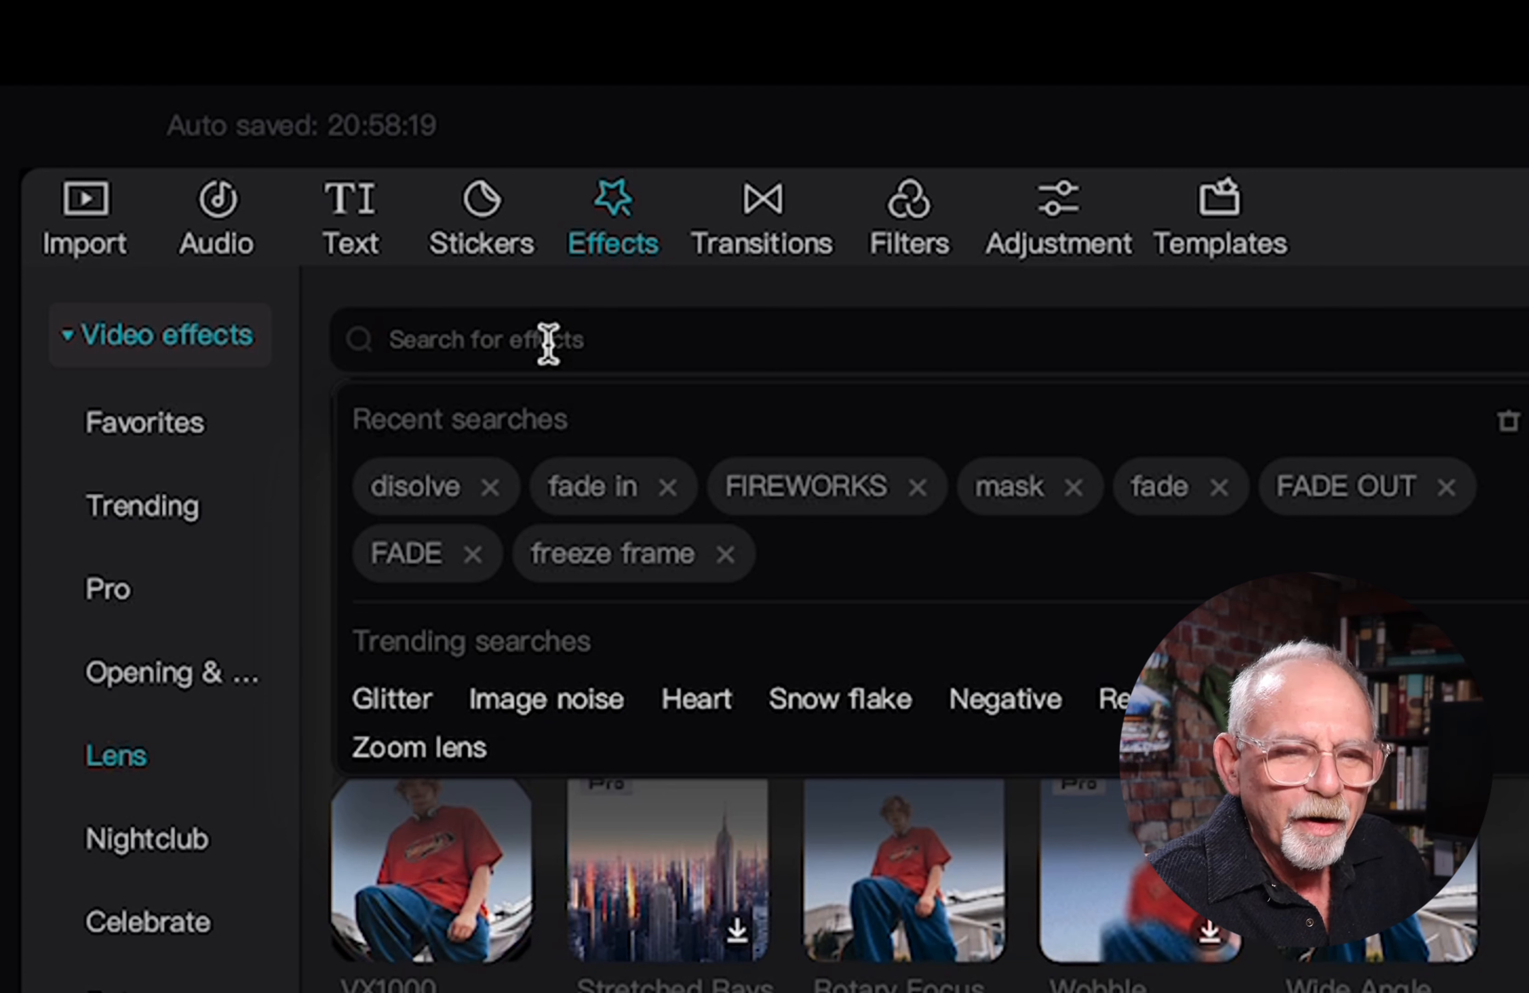
text(fir)
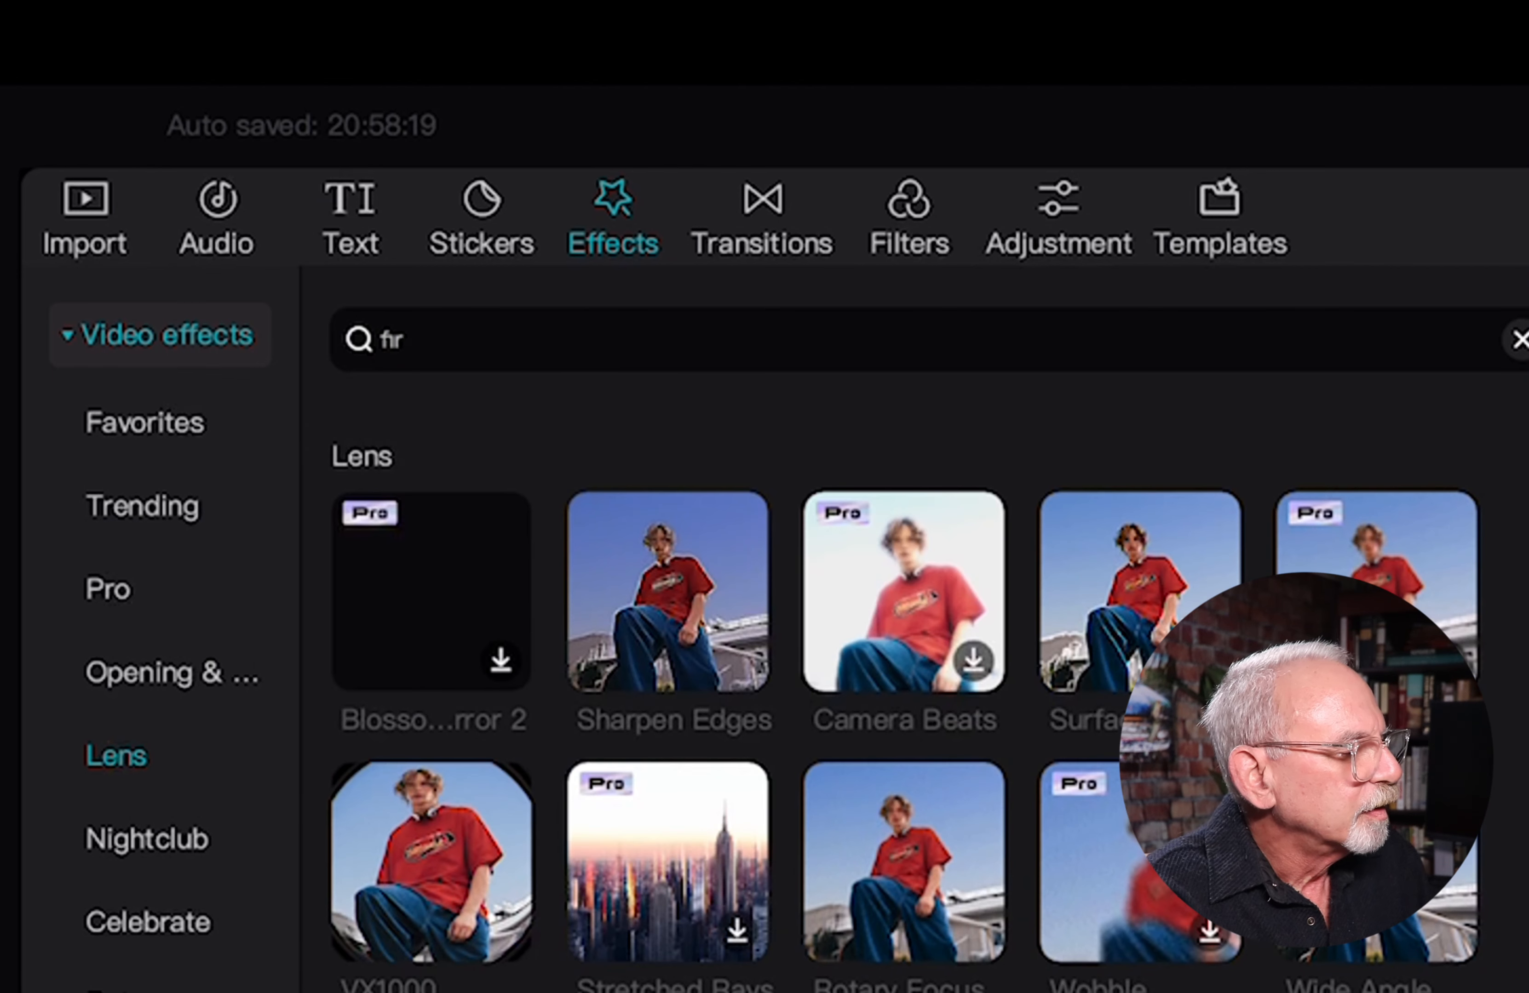
text(eworks)
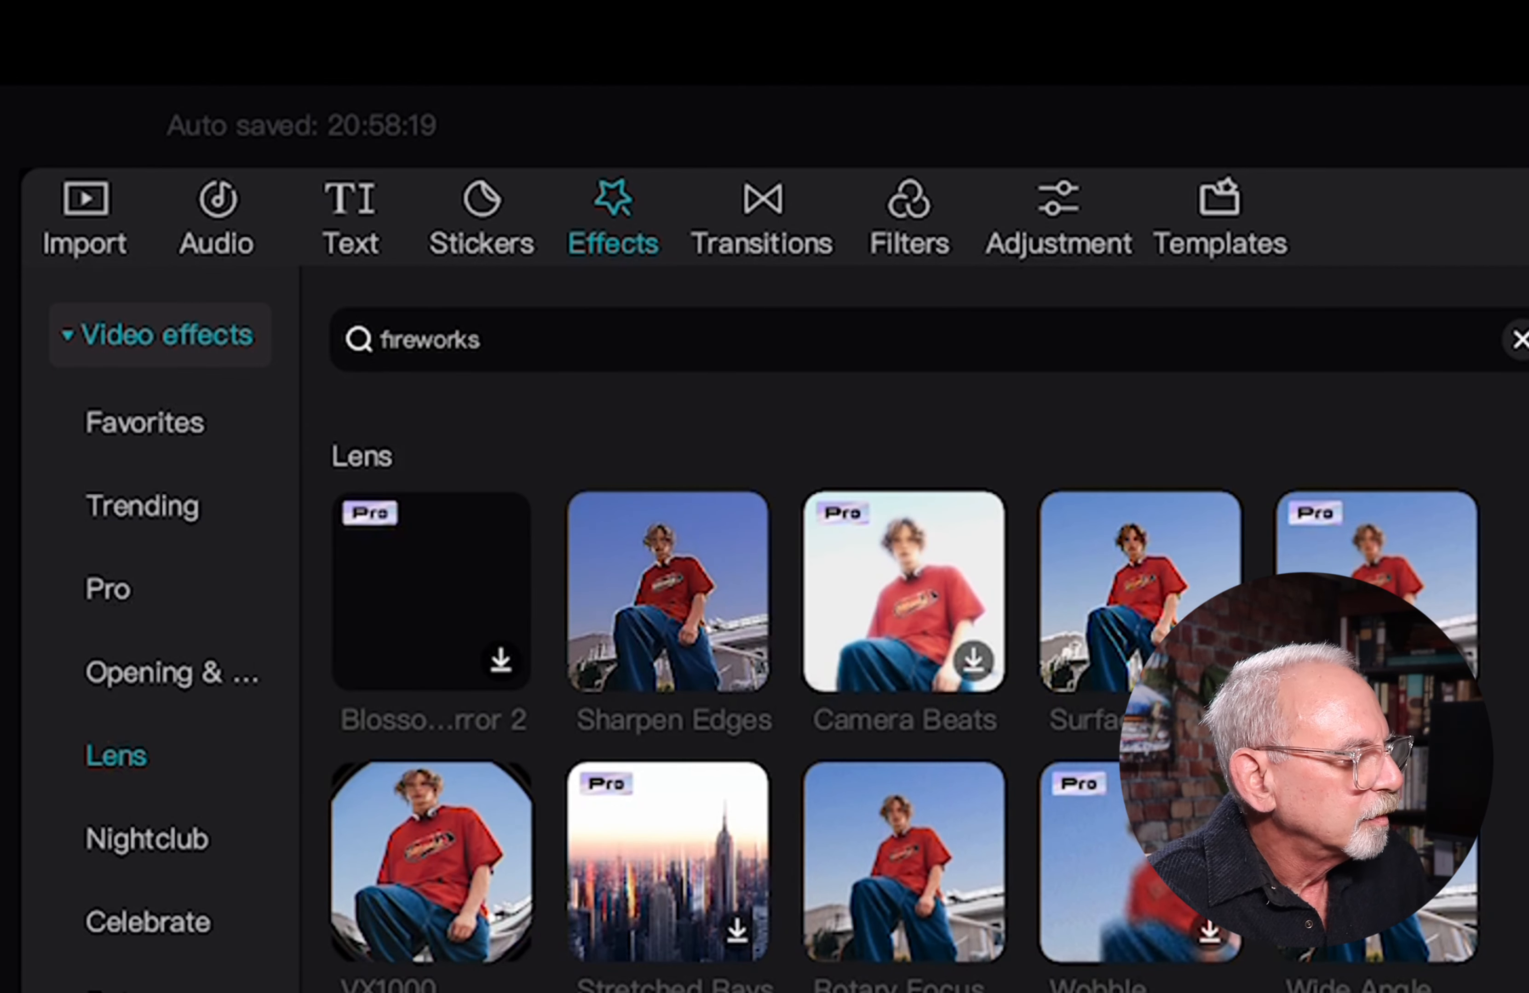
key(Return)
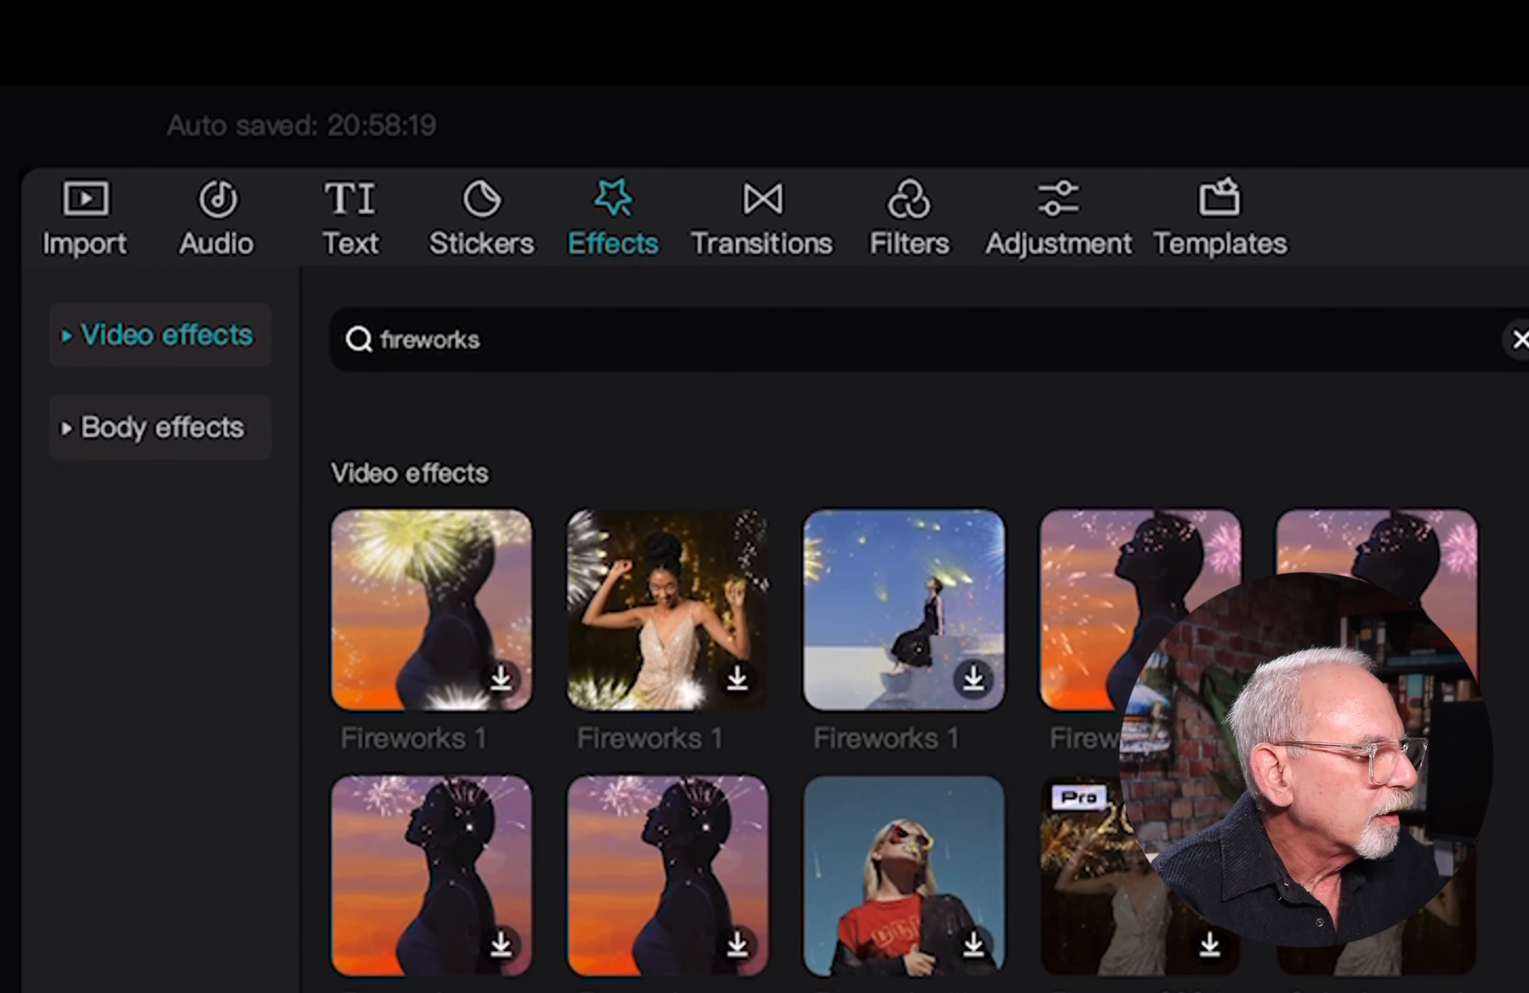
Step: Preview three of the Fireworks effects from the search results and clear the search
click(671, 626)
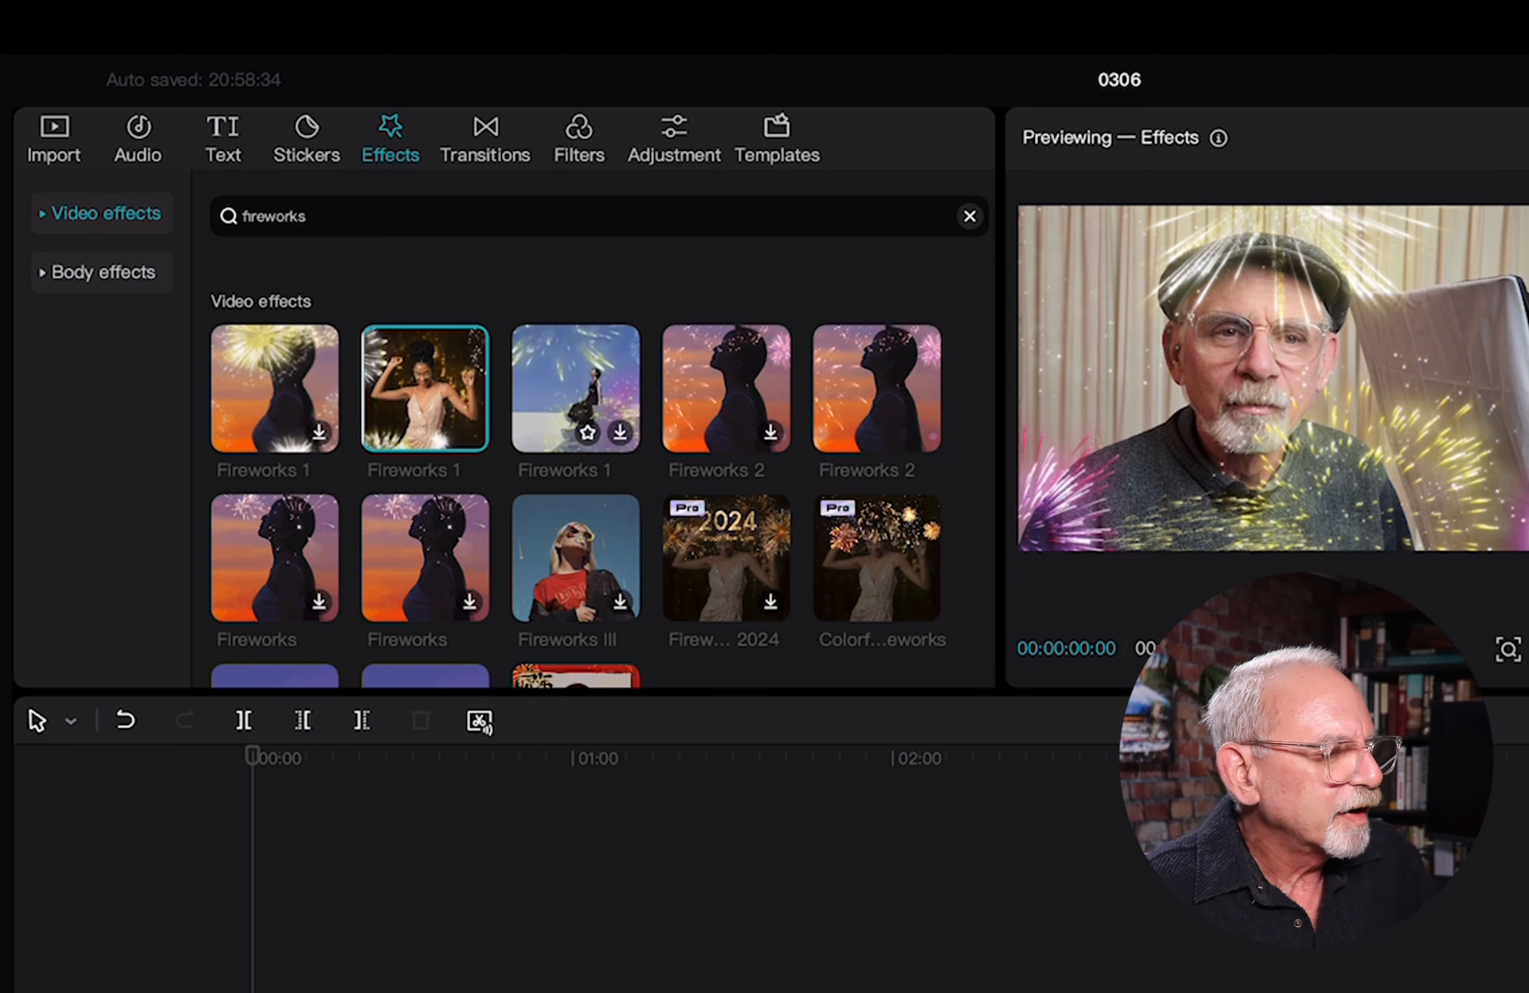
click(581, 388)
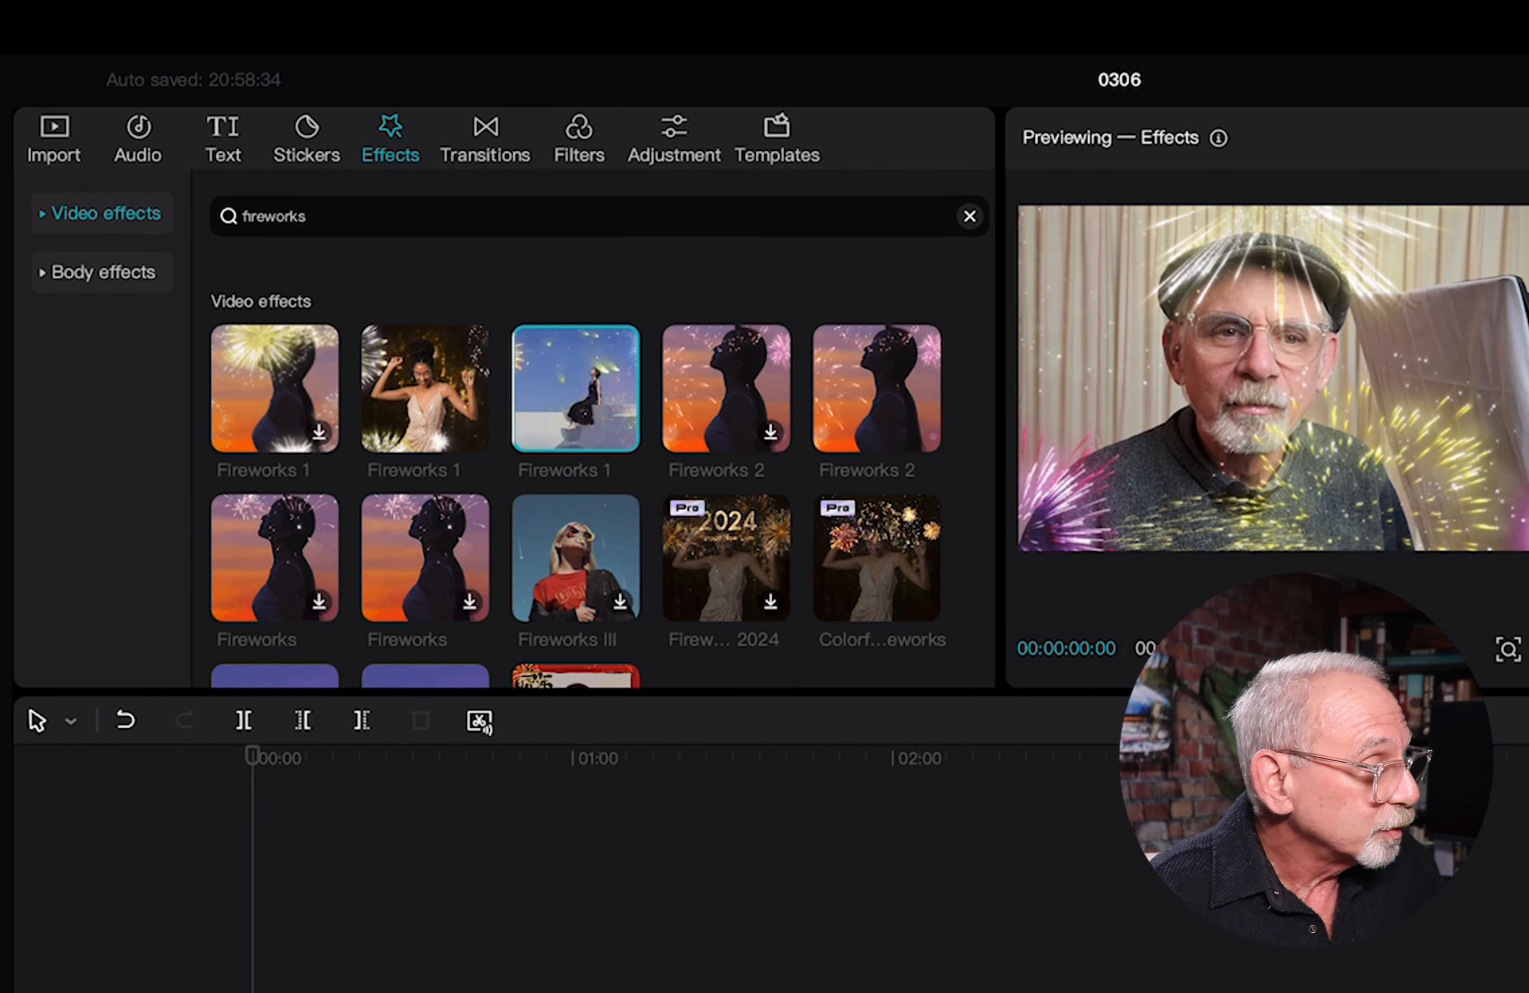
click(417, 540)
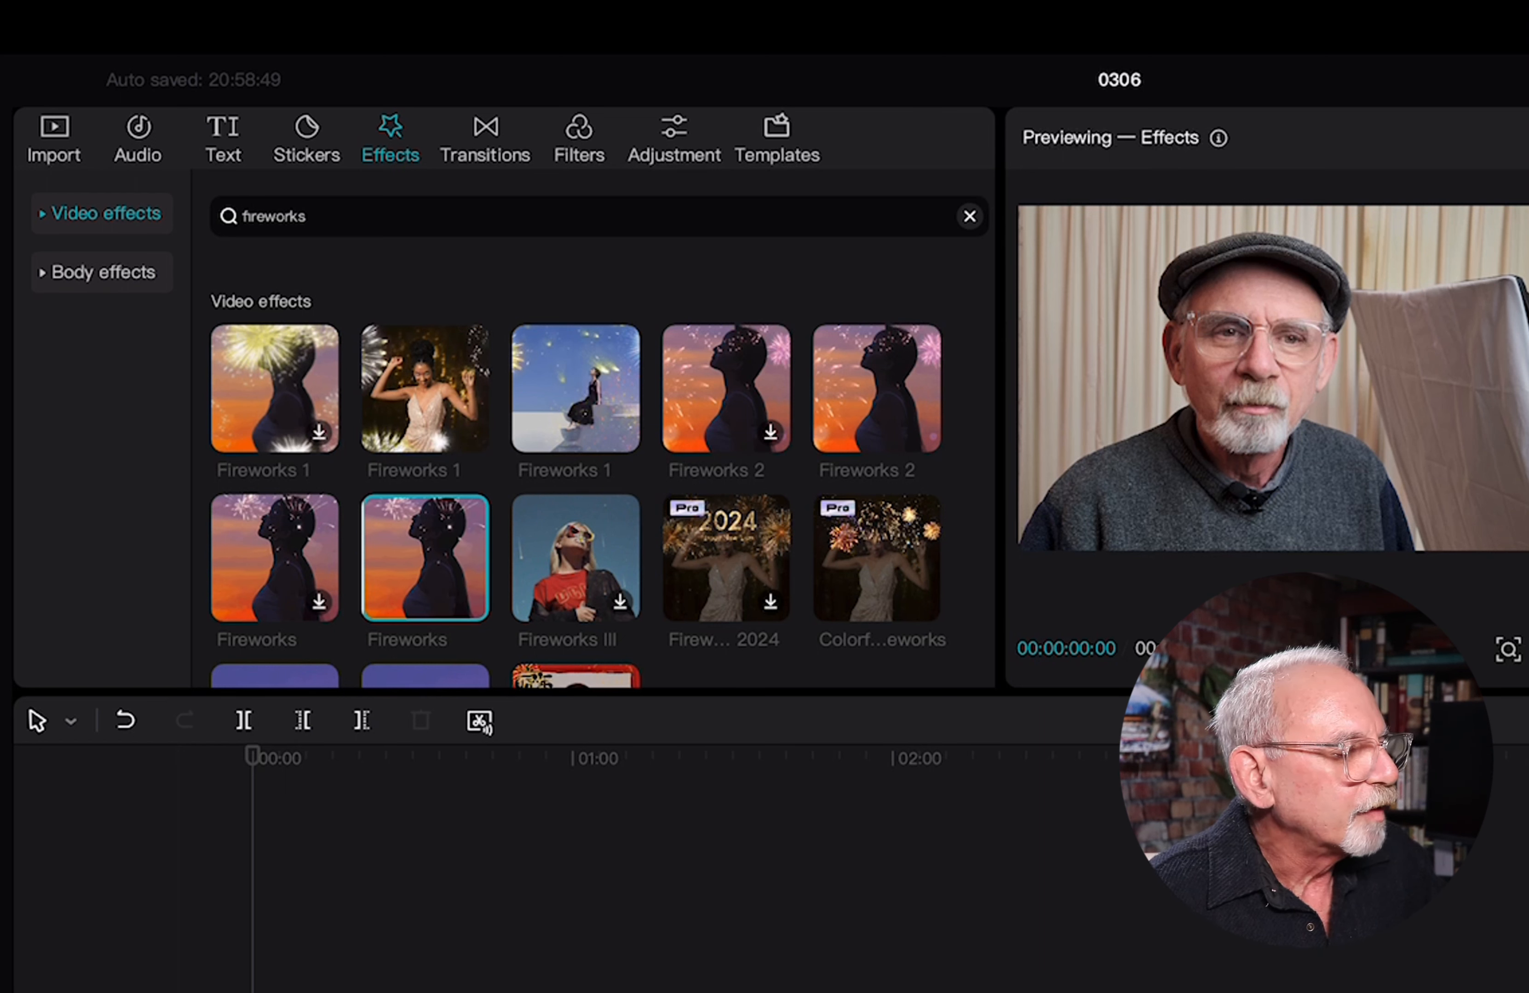
click(969, 216)
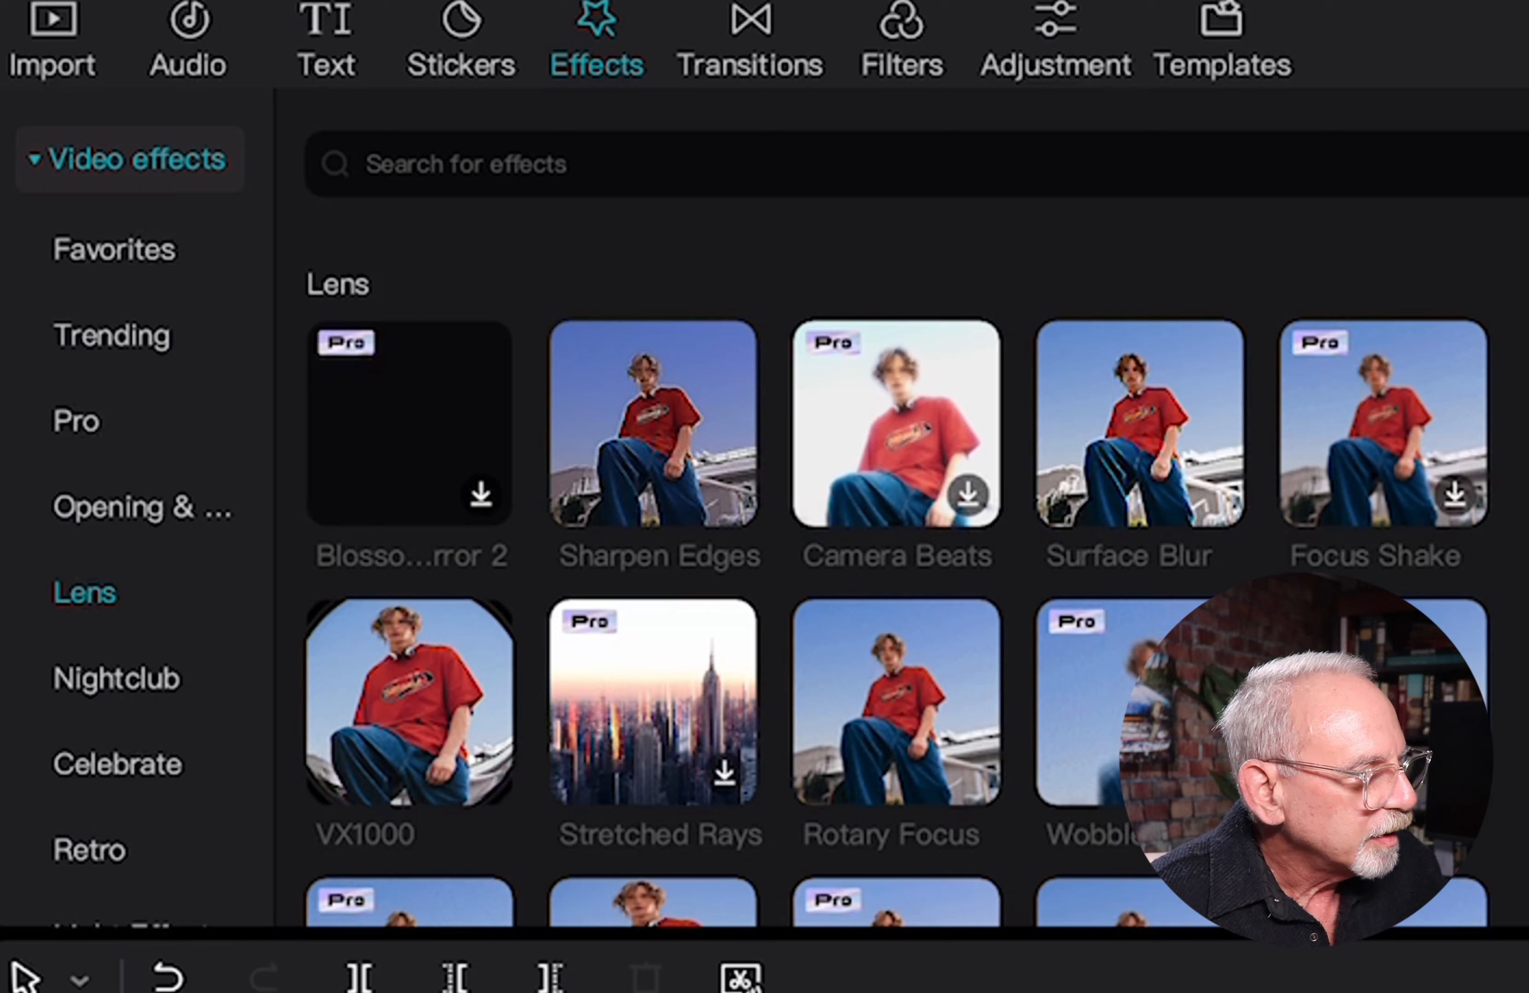
Step: Browse the Favorites, Trending and Pro categories of the video effects
click(114, 260)
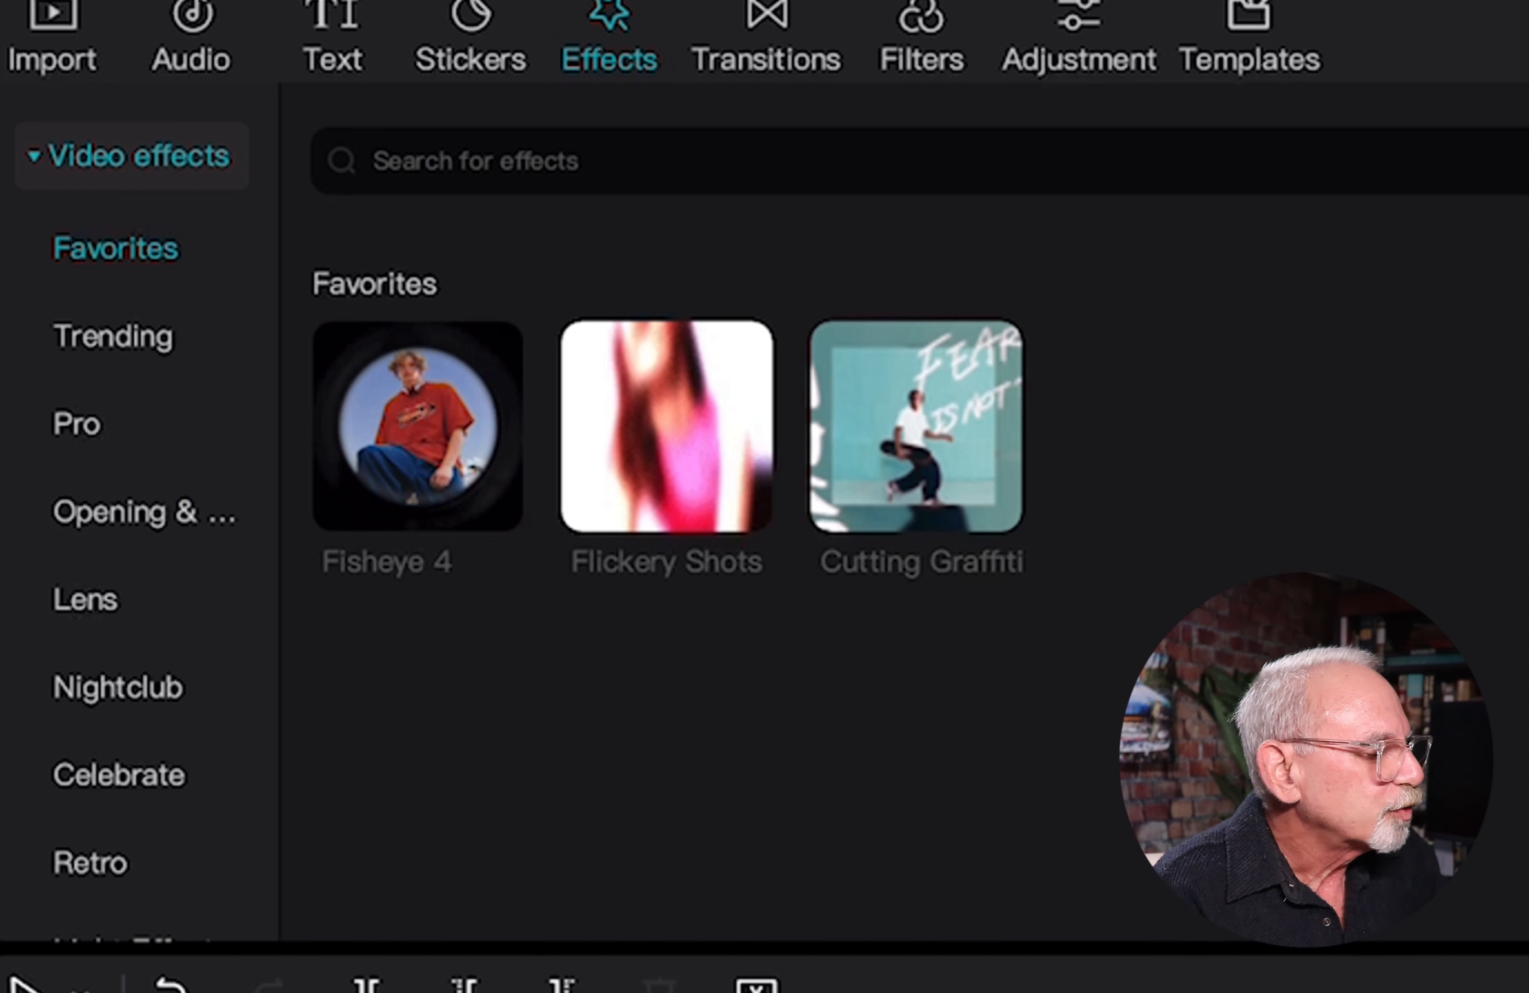
click(113, 336)
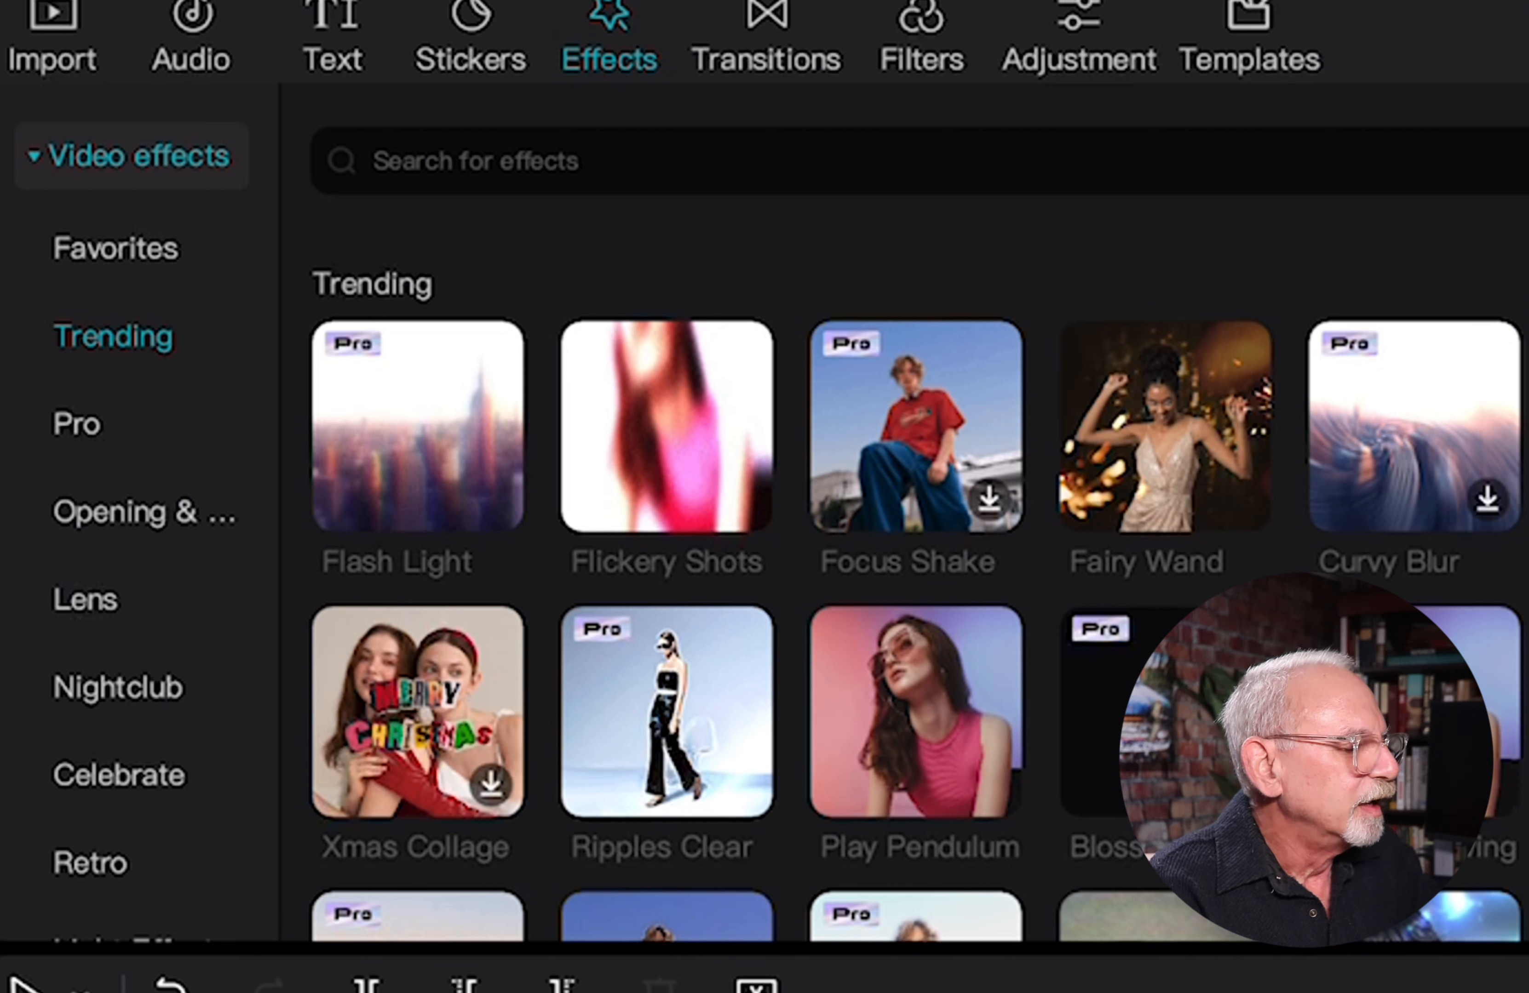
click(79, 431)
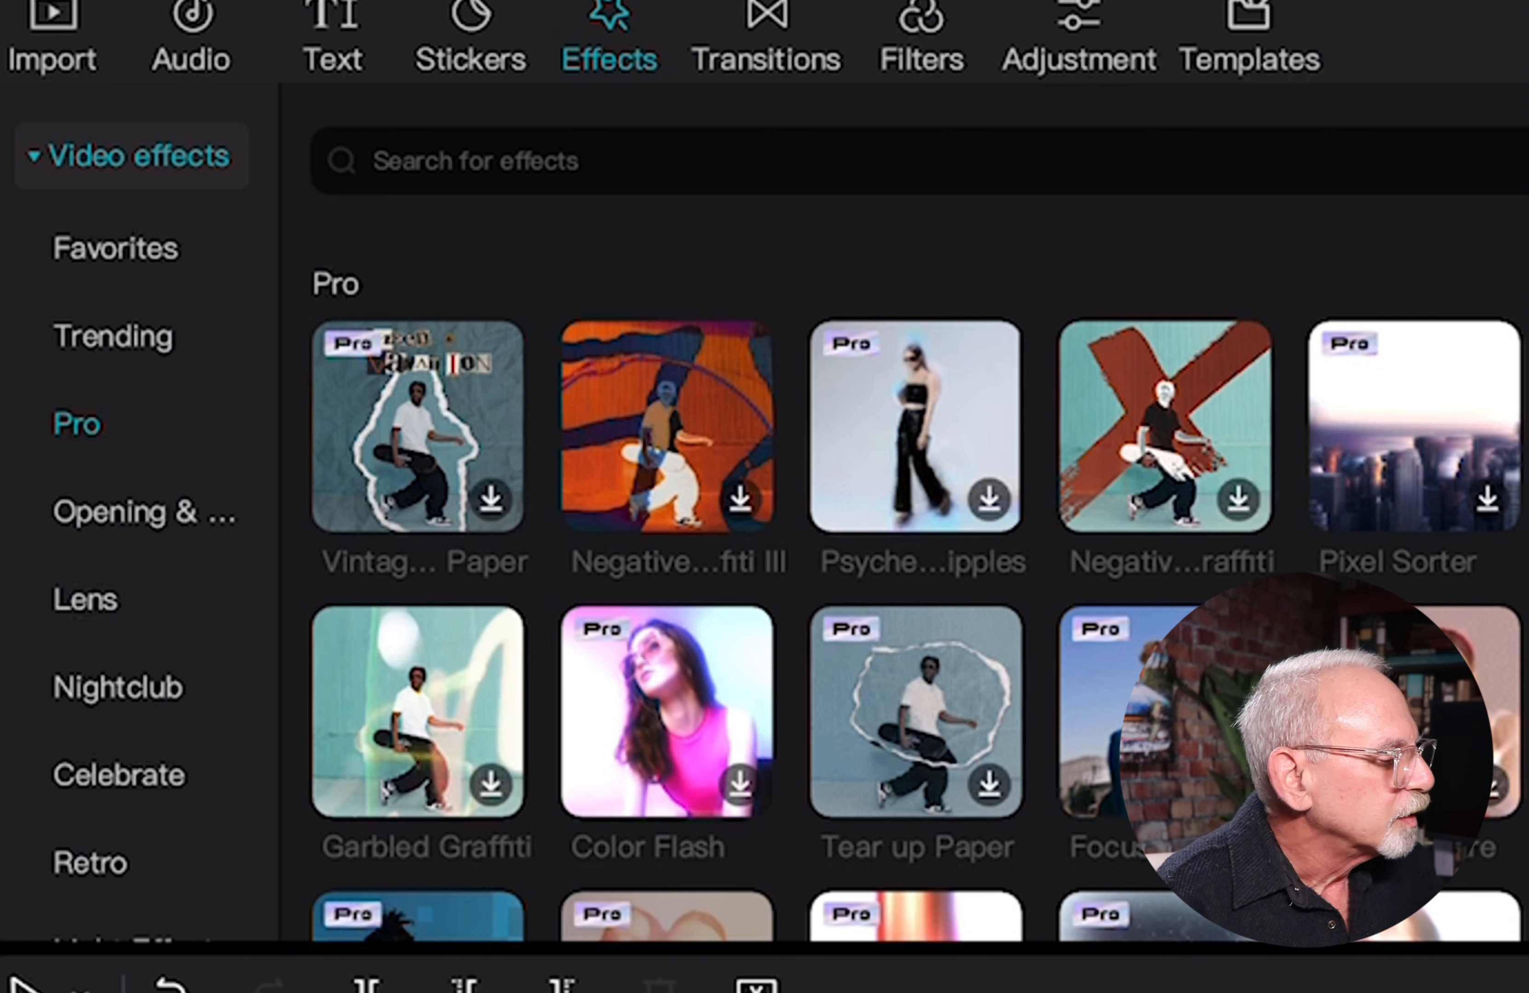
Step: Add the Vertical Open effect from the Opening & closing category at the start of the timeline and play it back
click(110, 515)
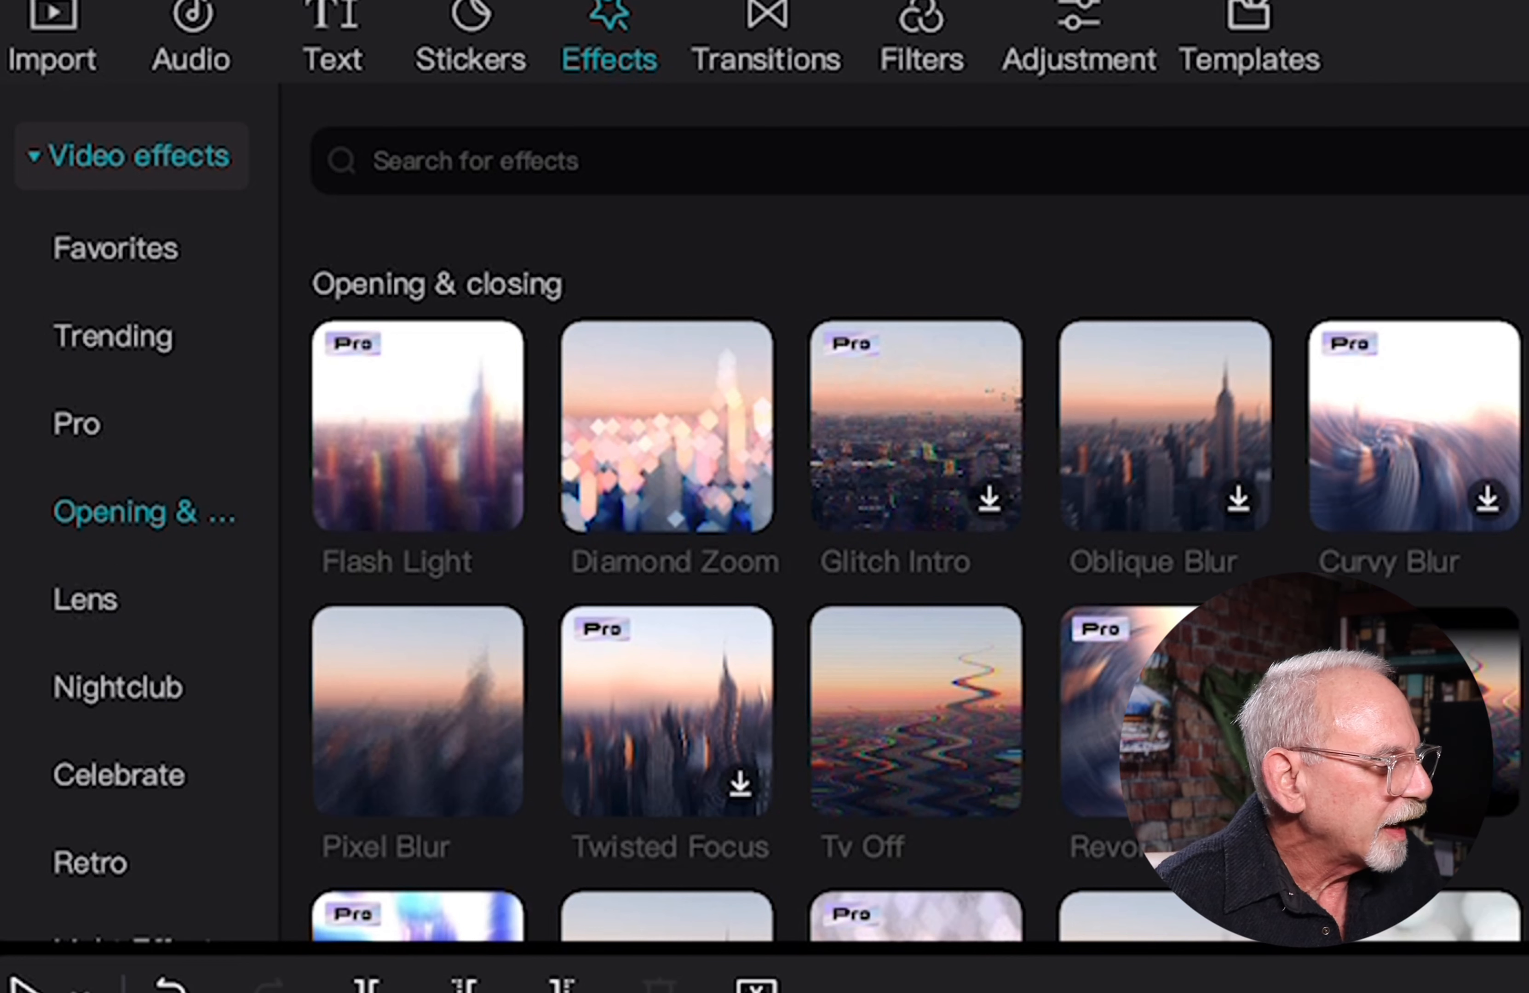
mouse_move(476, 683)
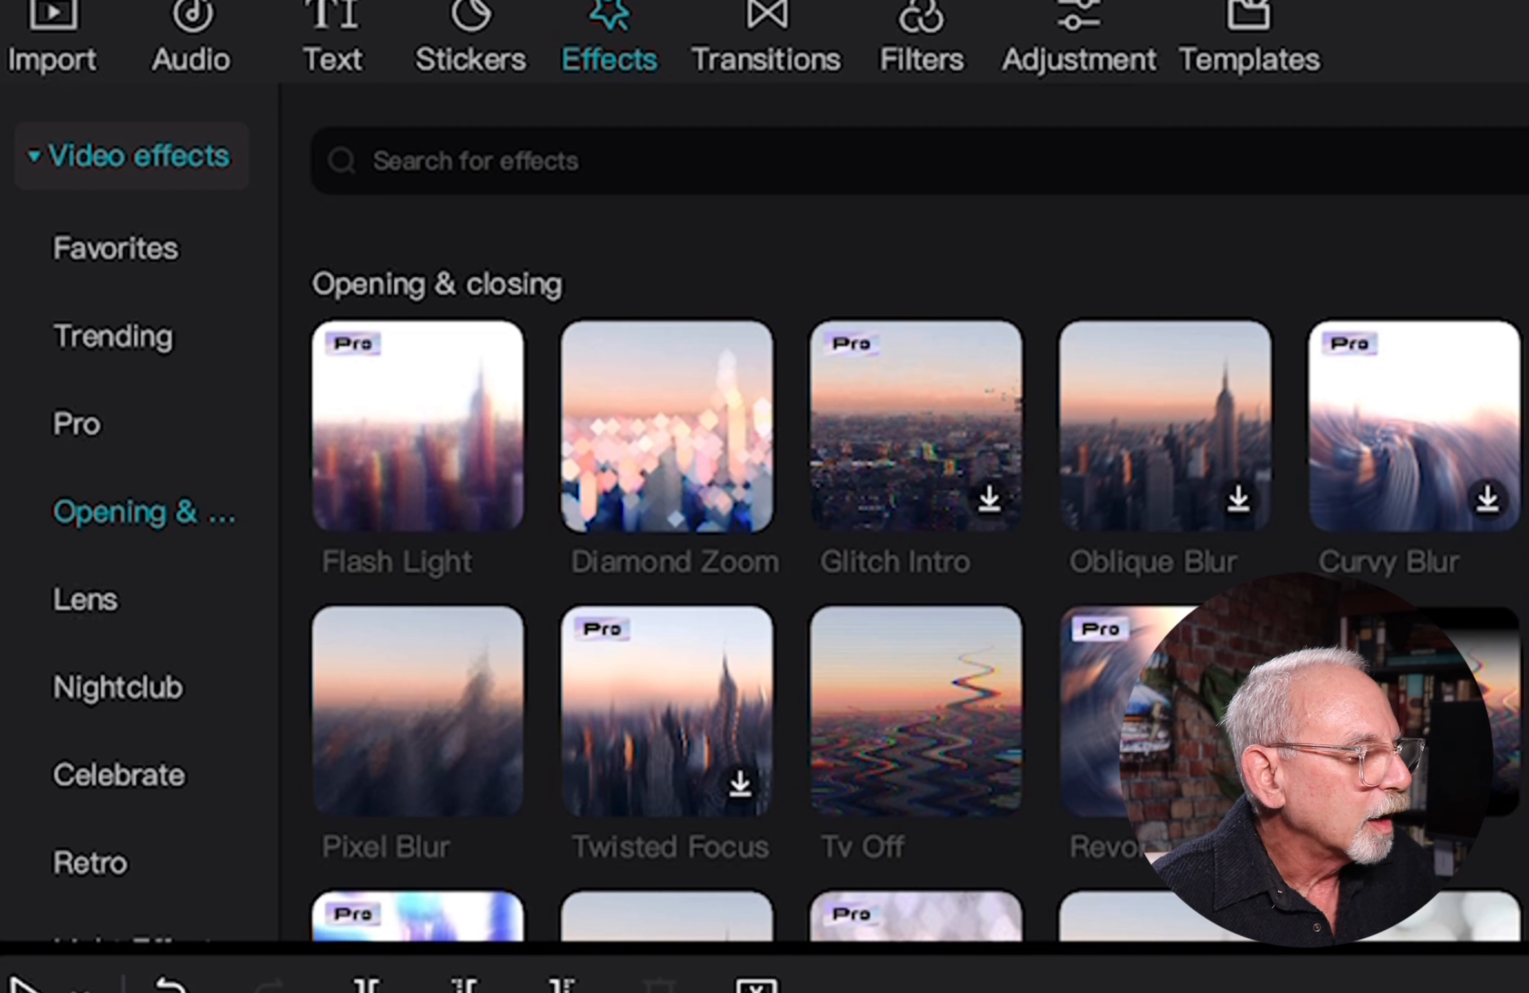
scroll(916, 581, down, 5)
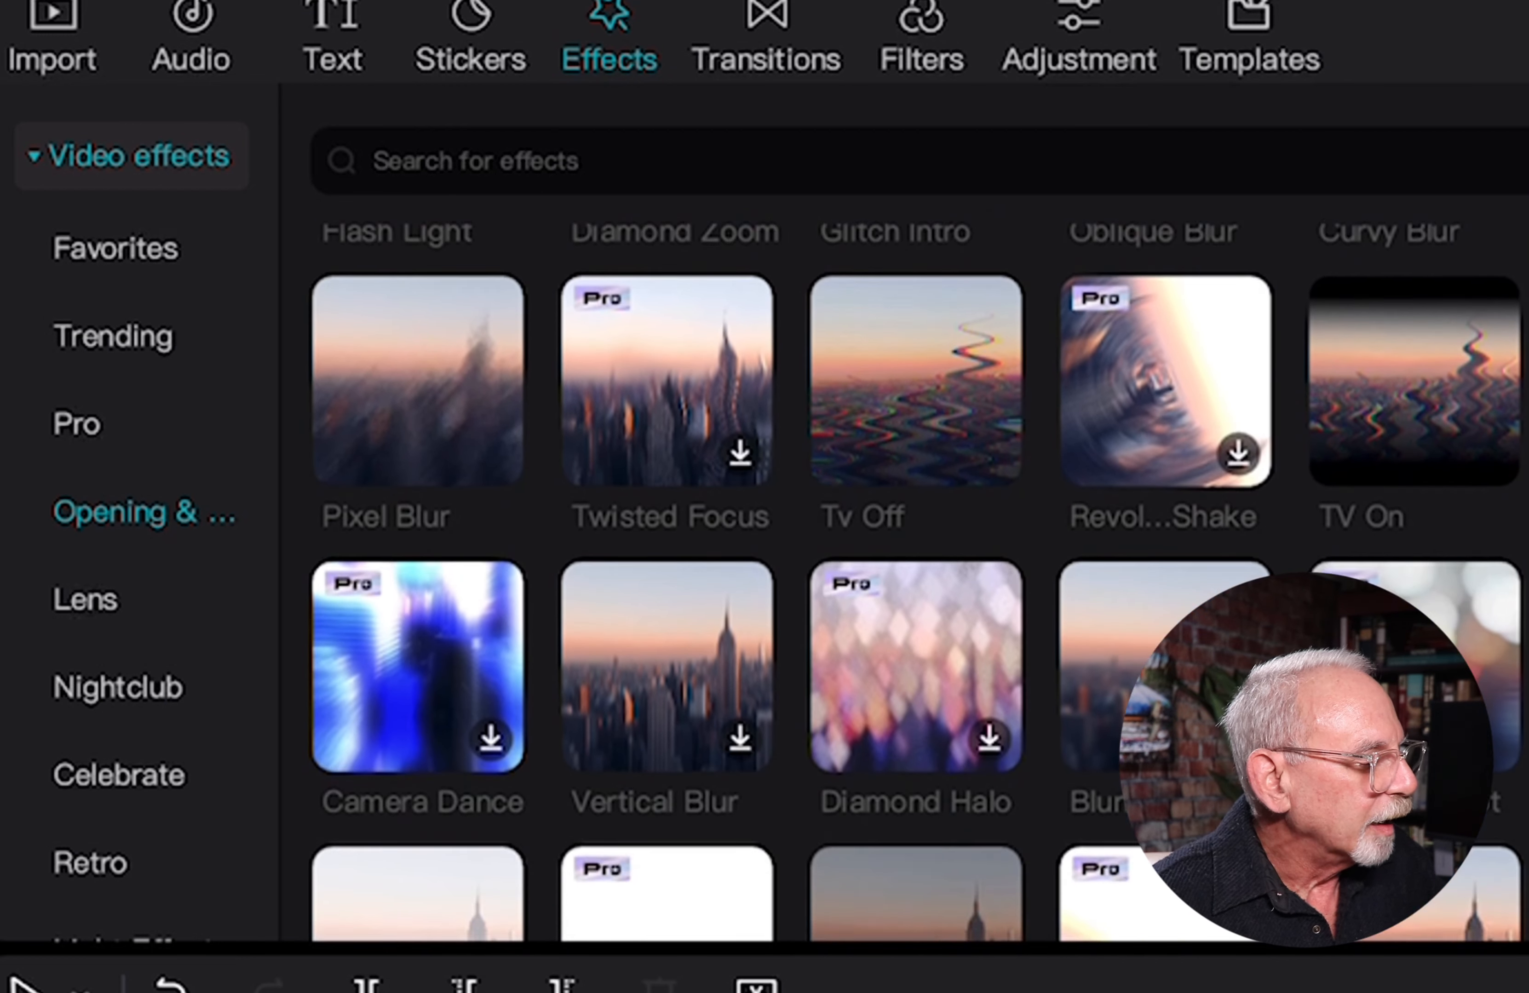
scroll(916, 580, down, 4)
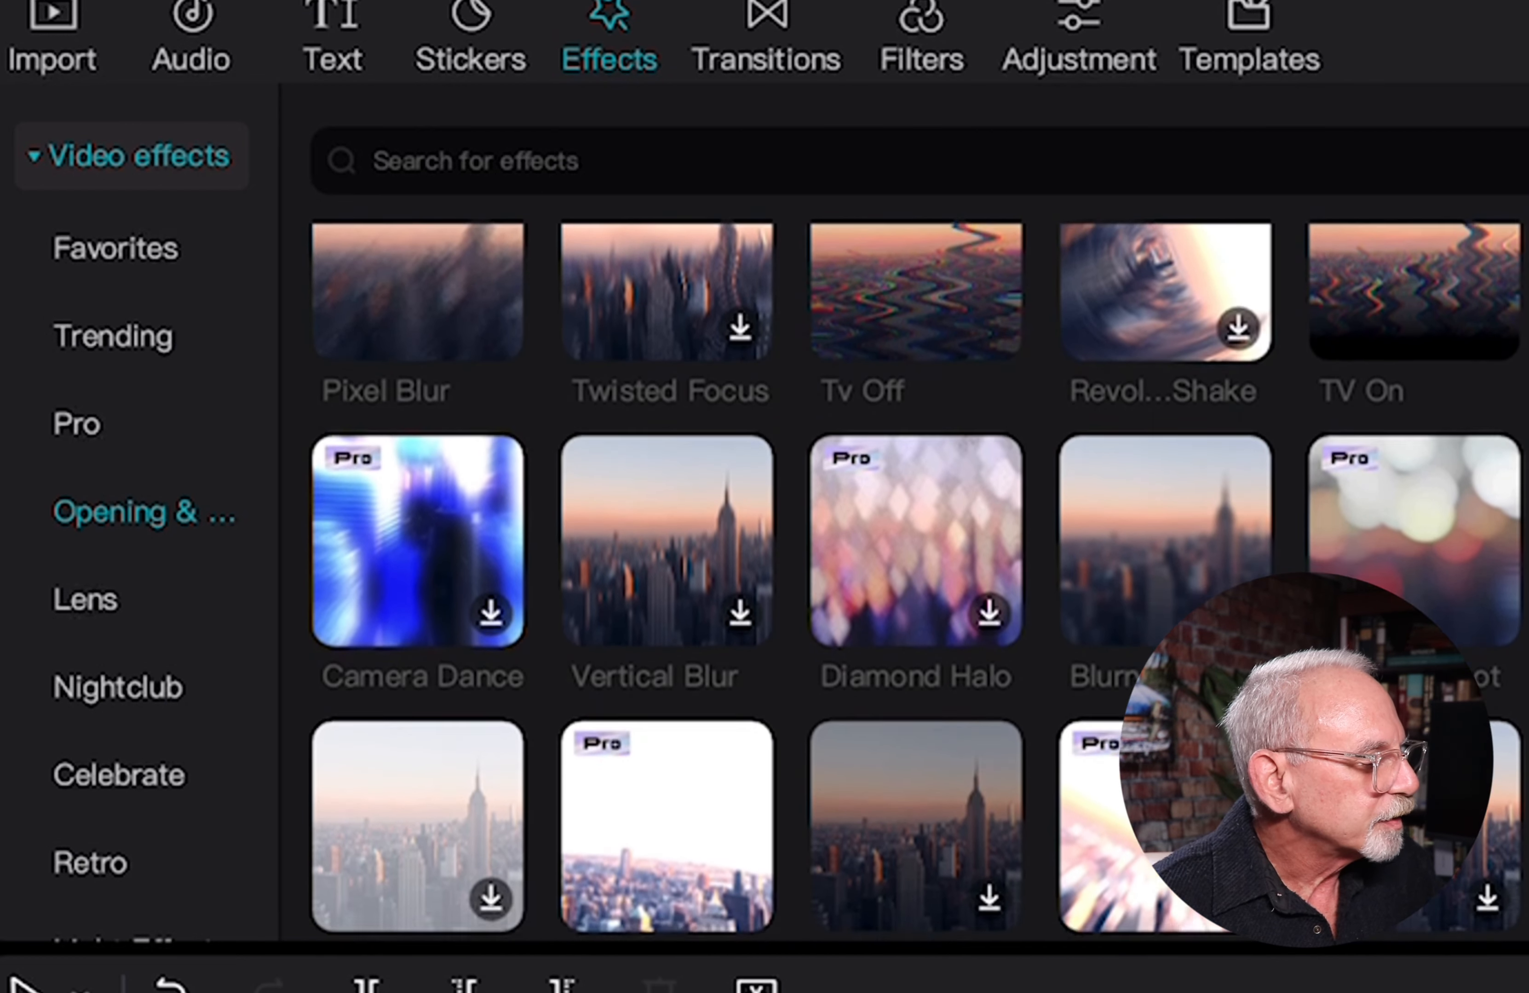
scroll(916, 580, down, 15)
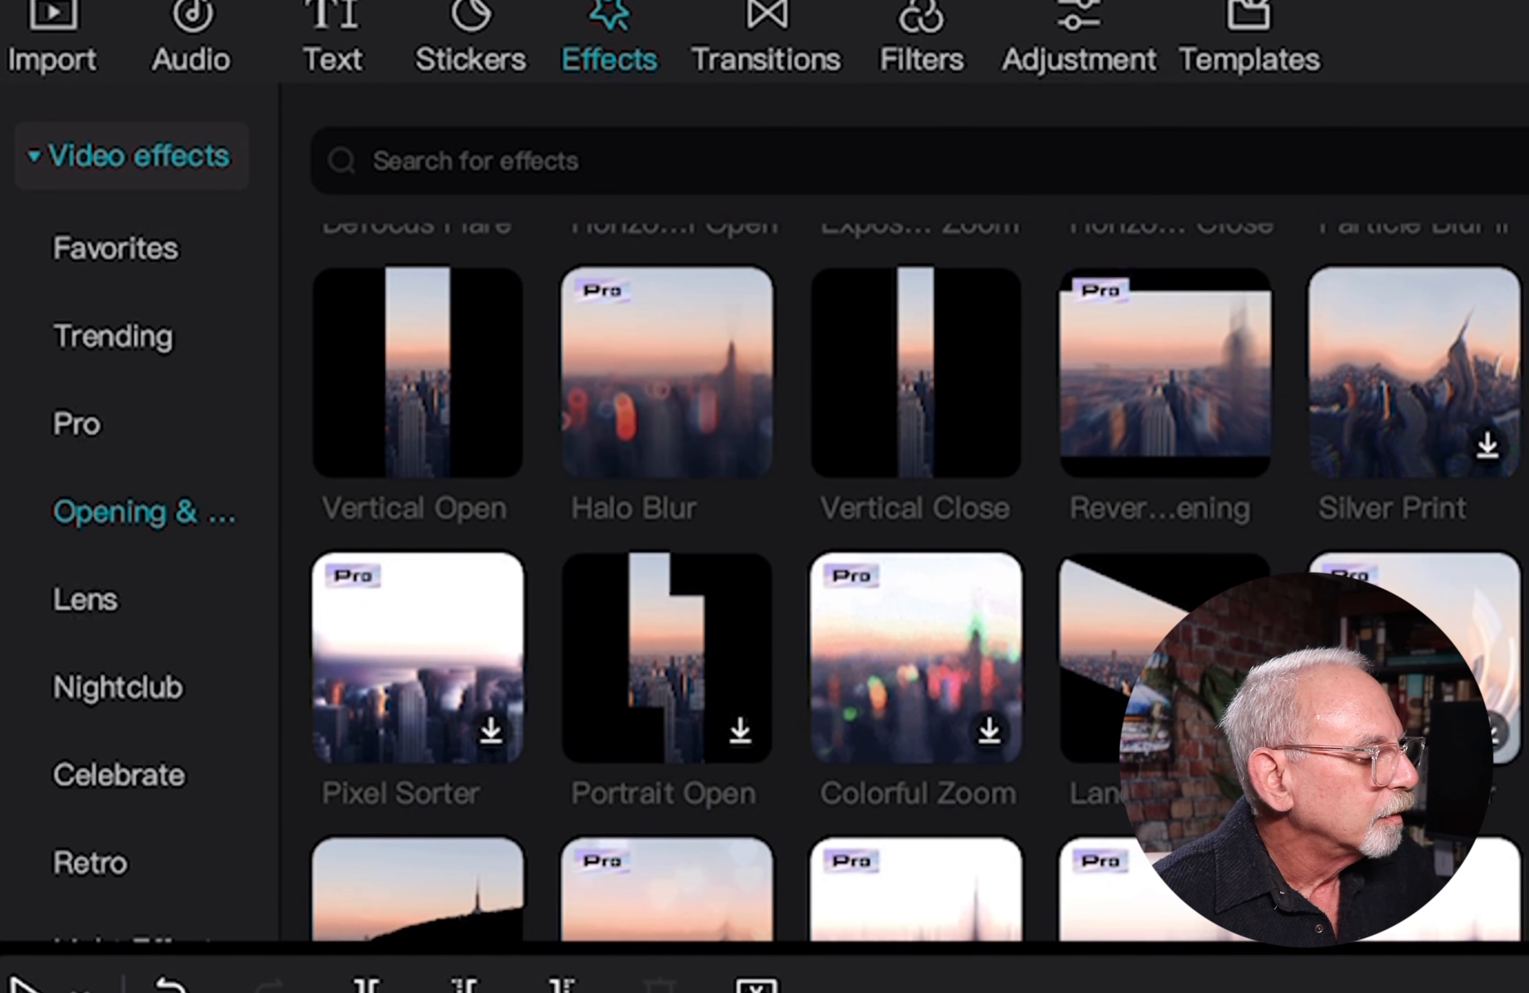
mouse_move(417, 374)
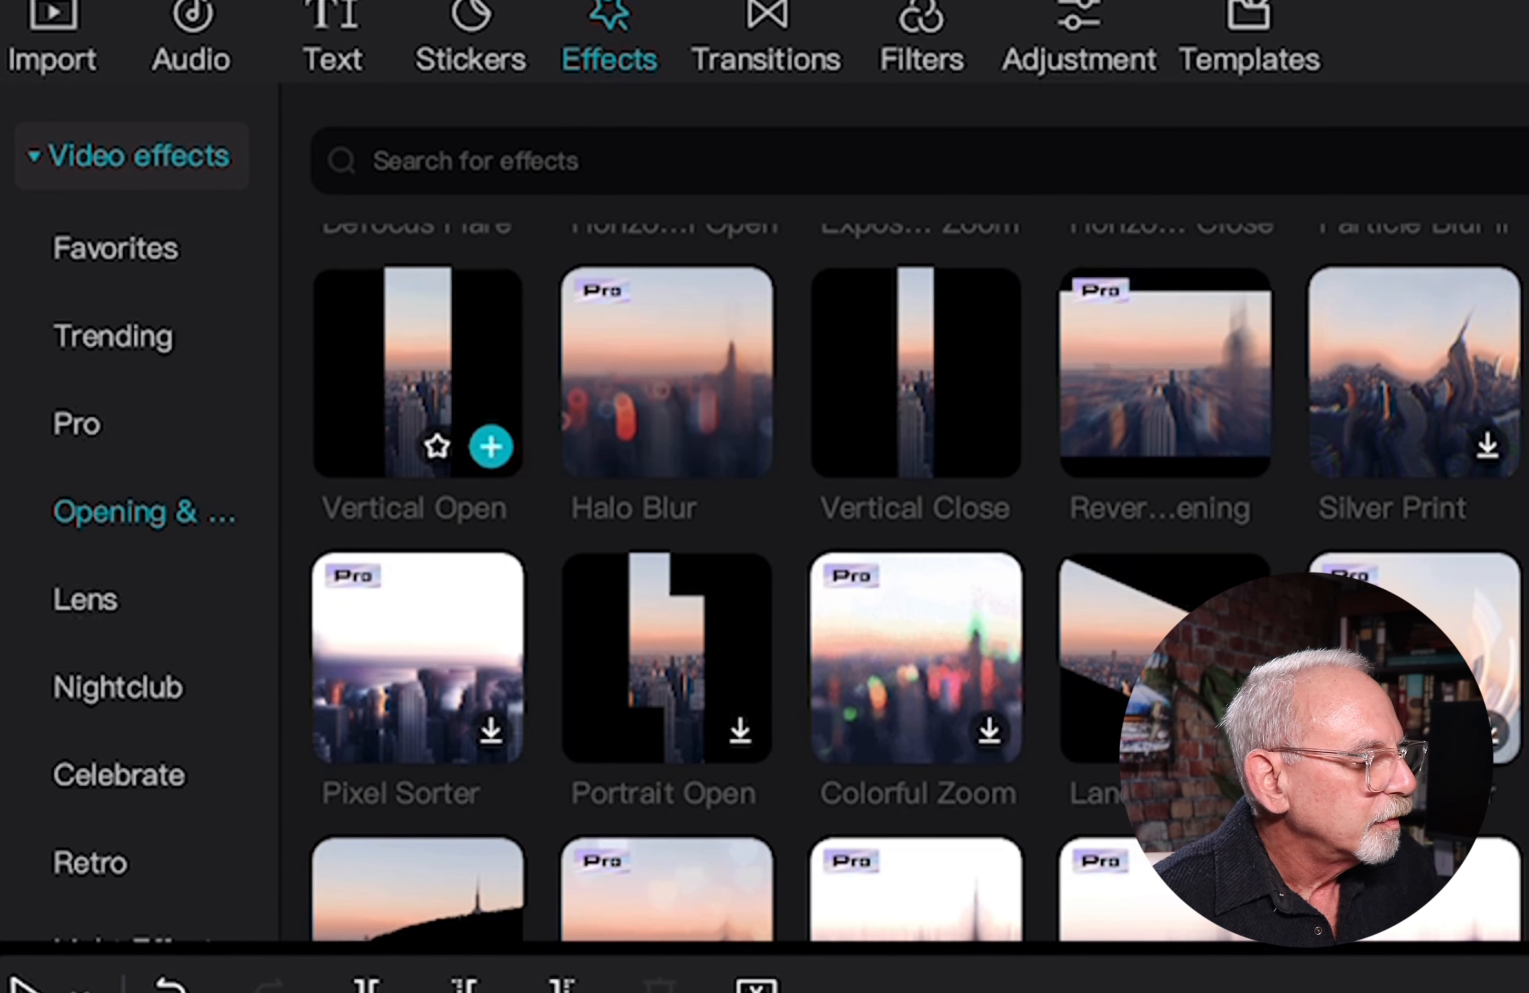
click(423, 434)
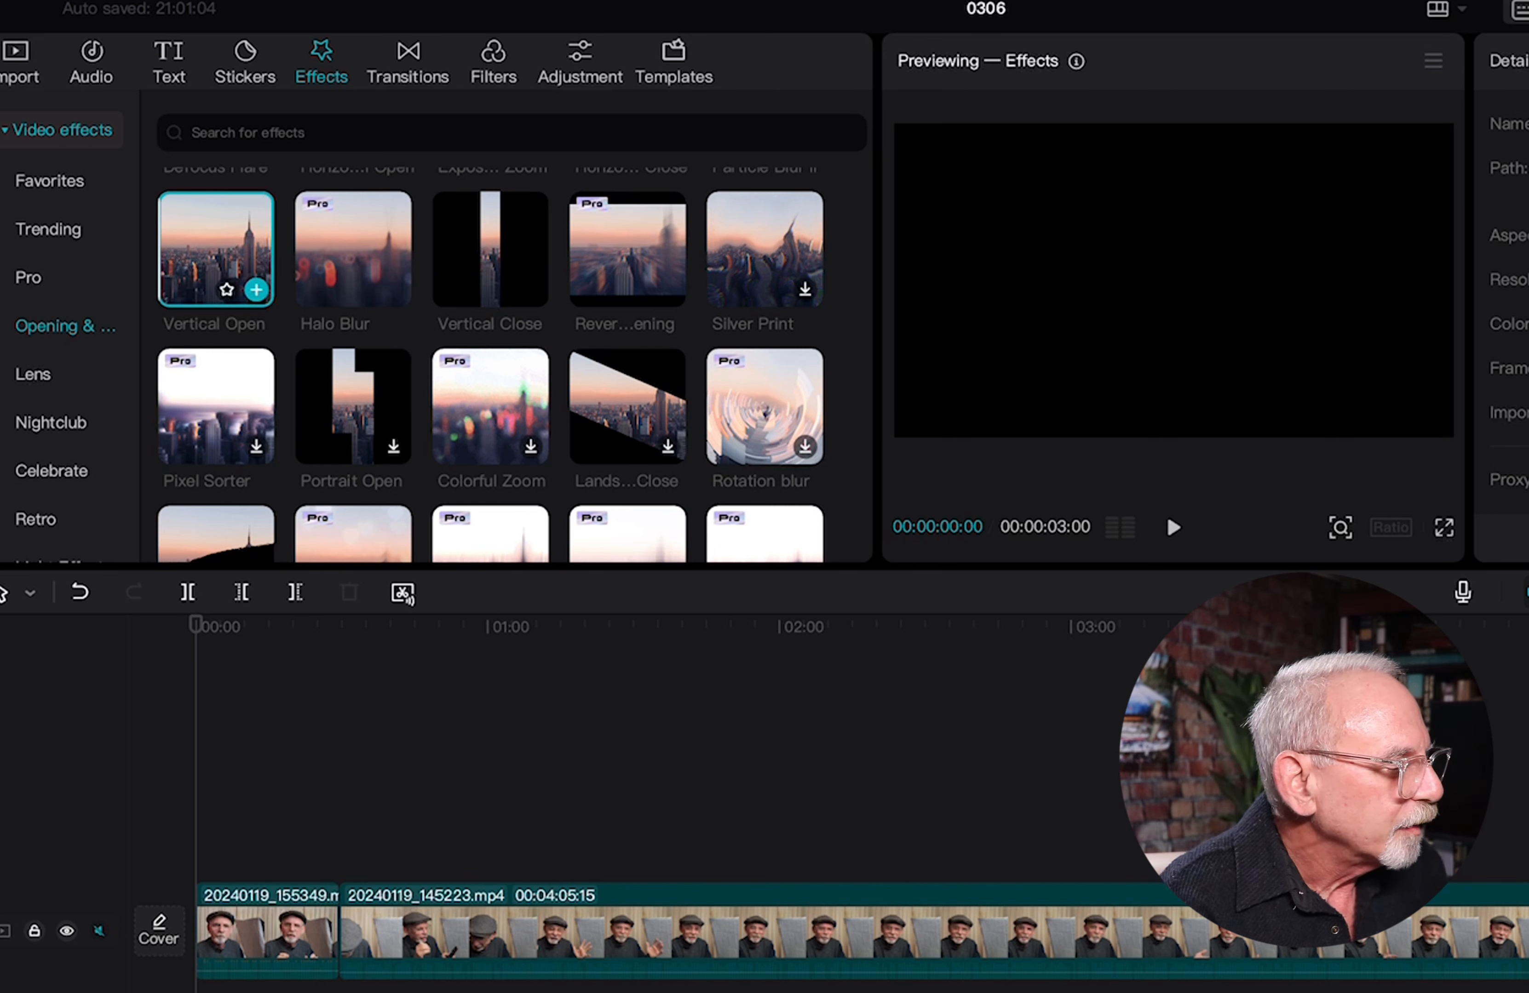
click(257, 290)
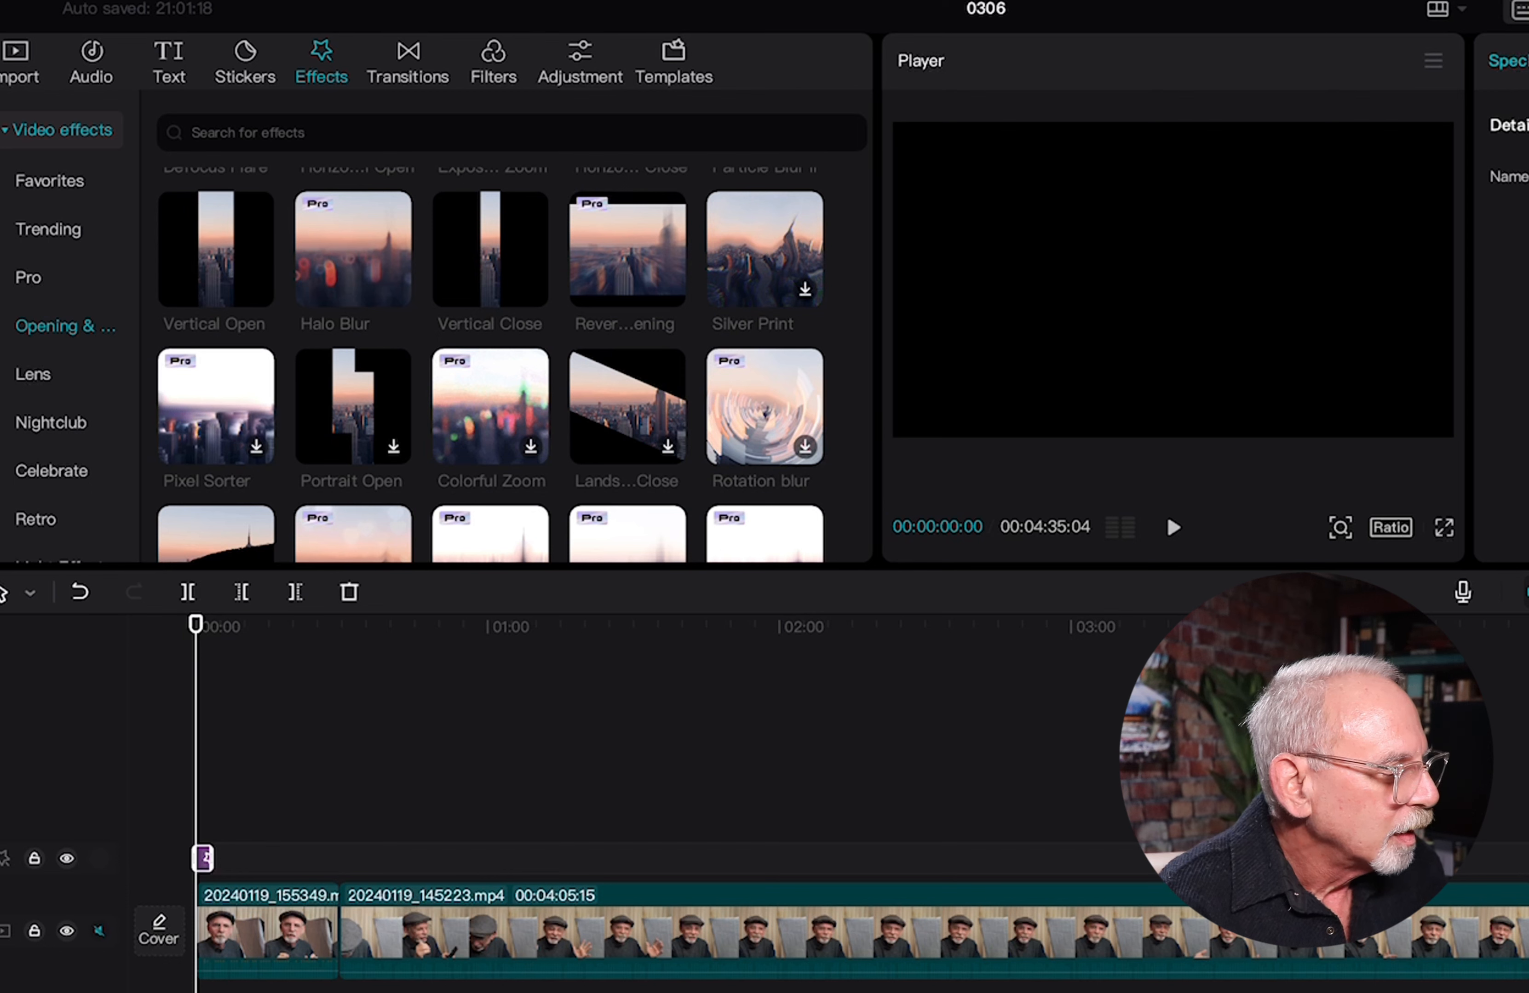
key(space)
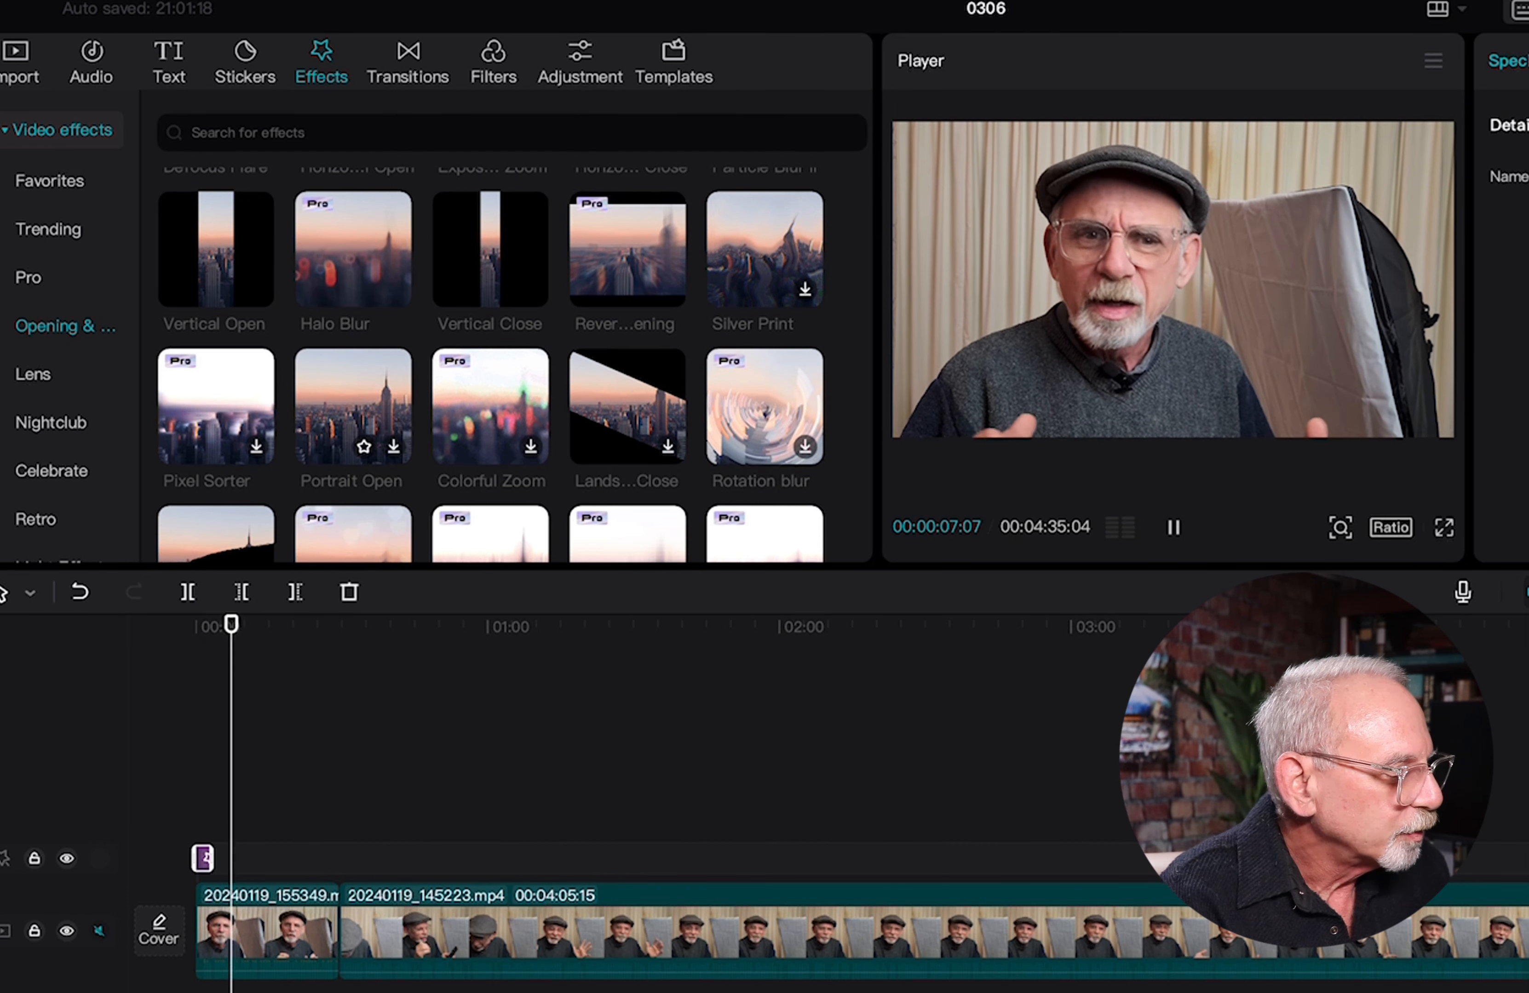
Step: Place the Vertical Close effect on the effects track so that it ends at the cut between the two clips
key(Up)
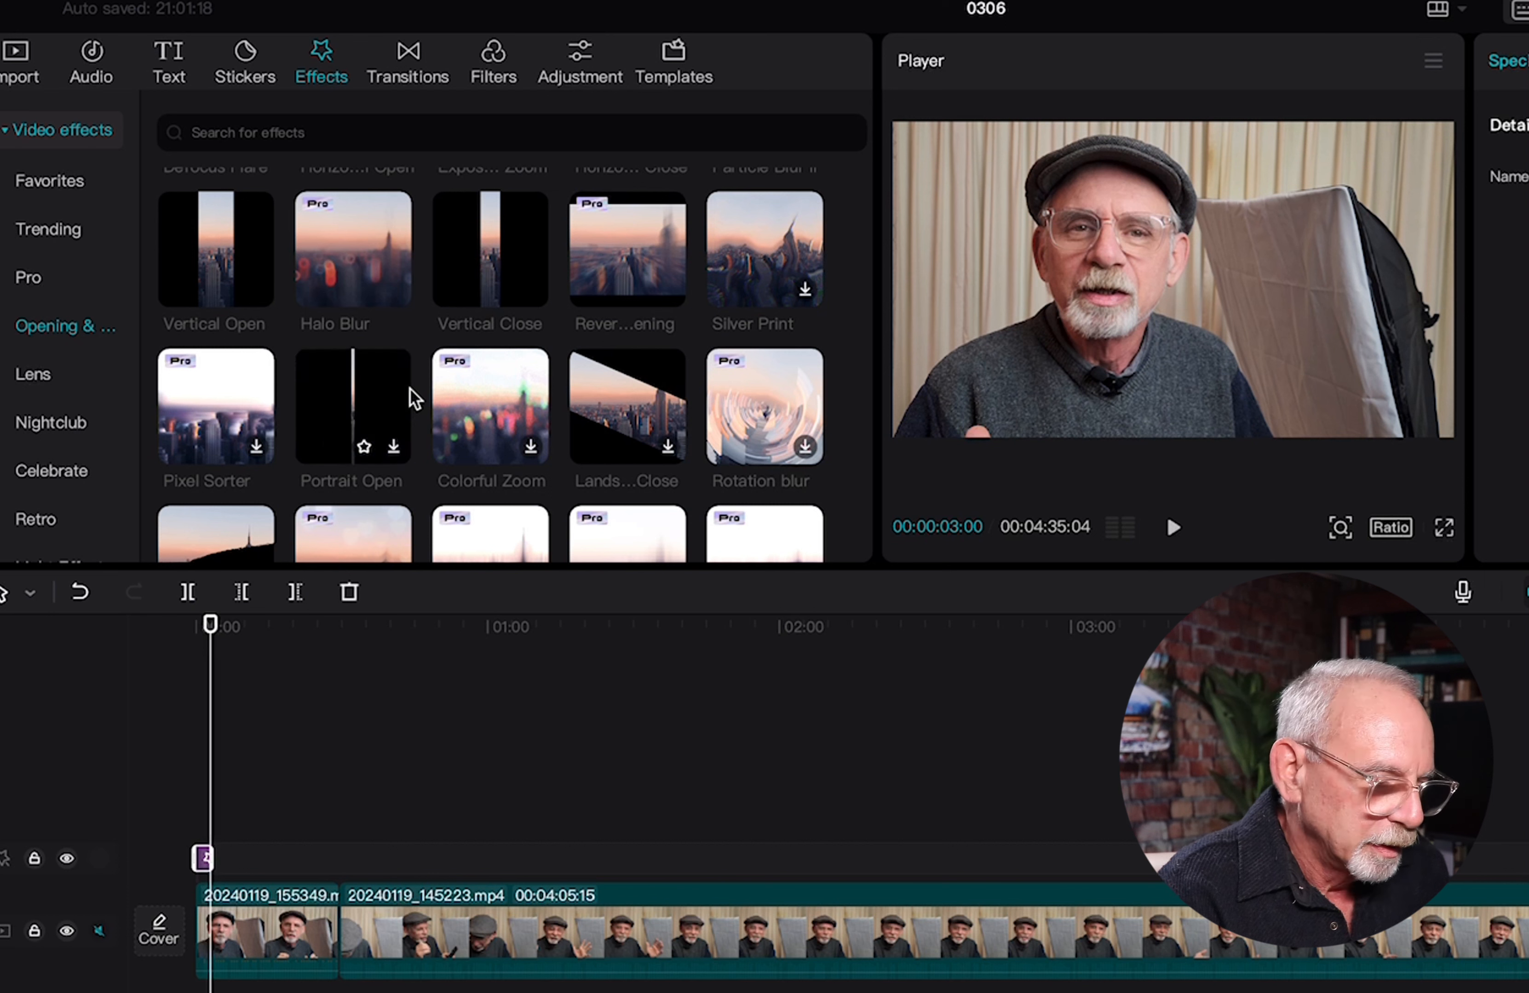
key(Down)
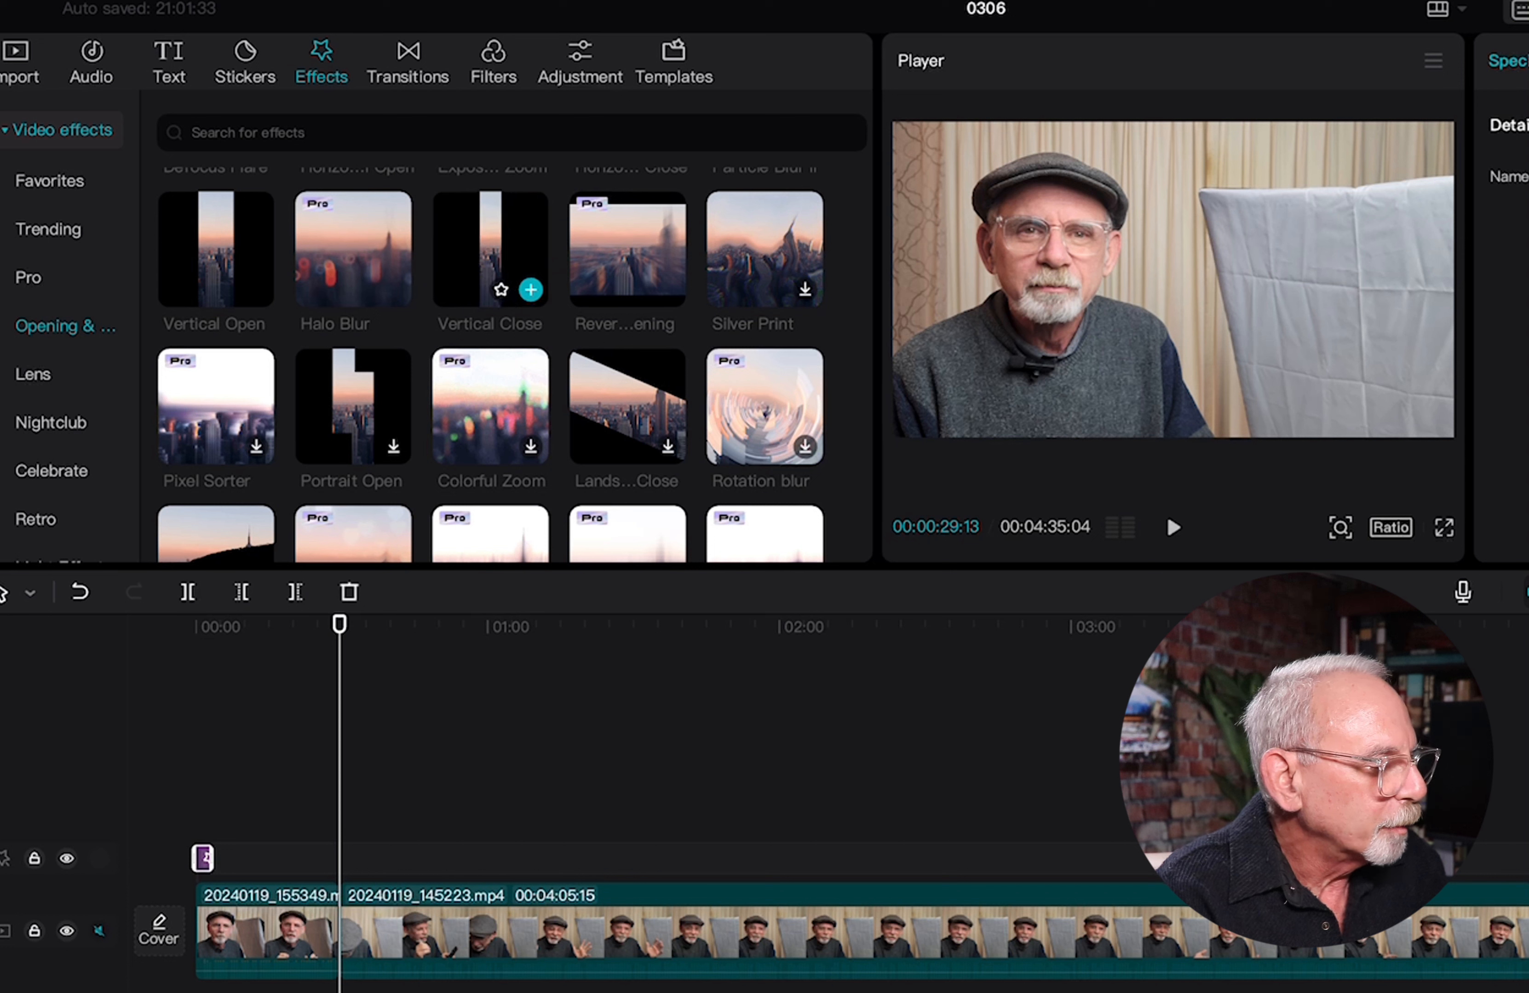
drag(490, 400, 303, 854)
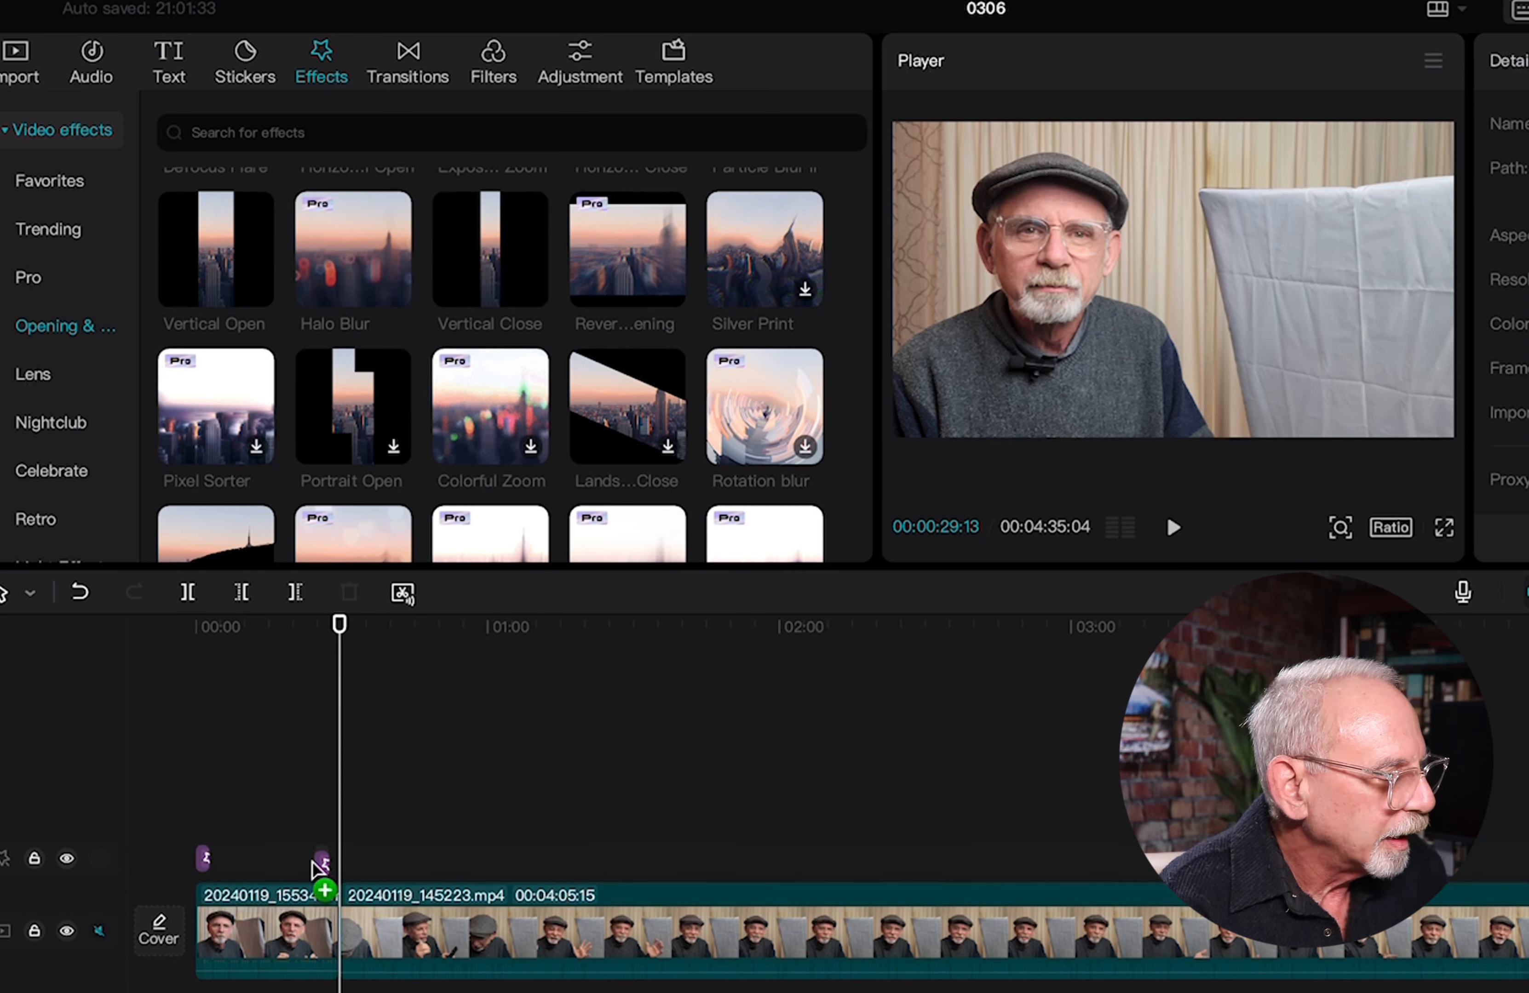
drag(316, 867, 332, 864)
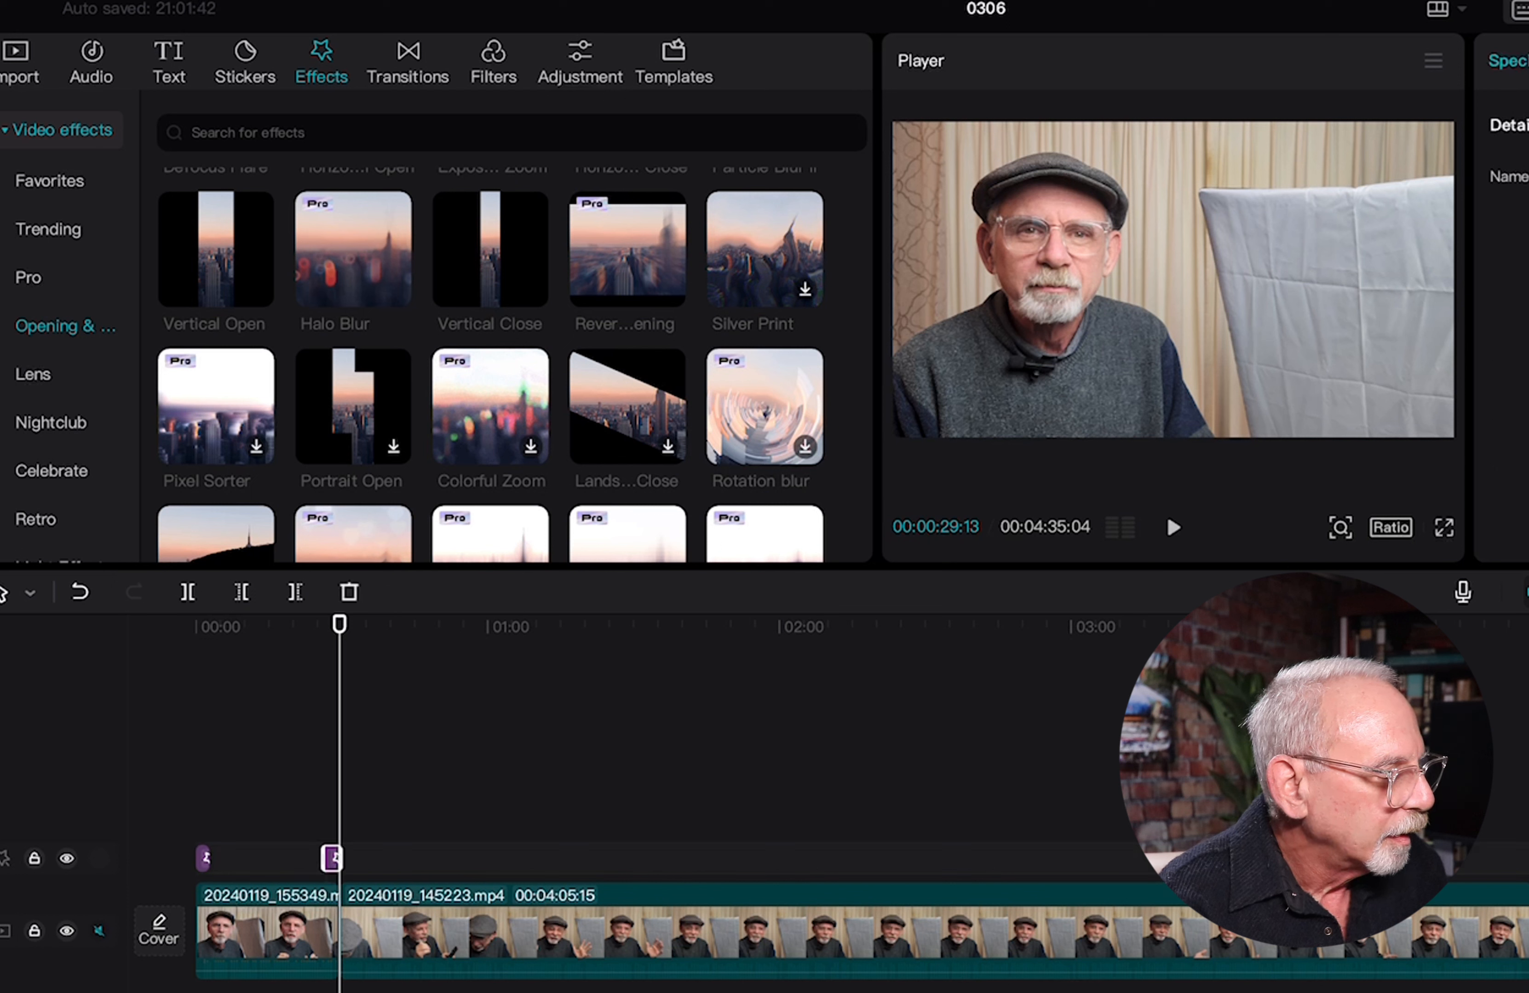
Step: Play the timeline from just before the Vertical Close effect through the cut and stop playback
click(314, 814)
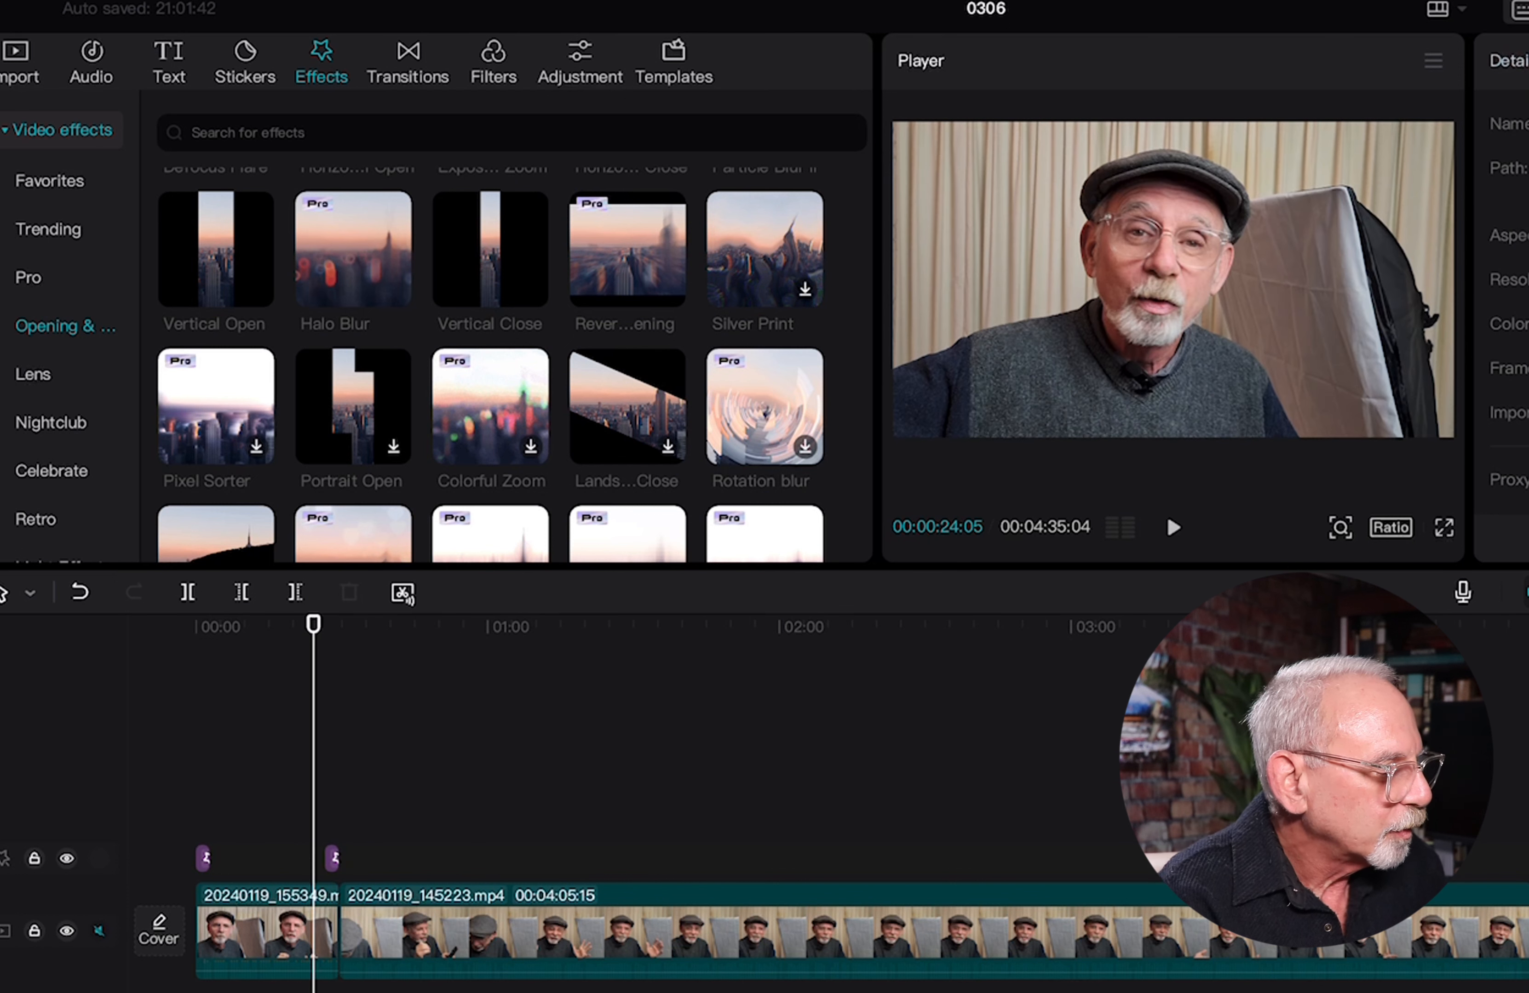
key(space)
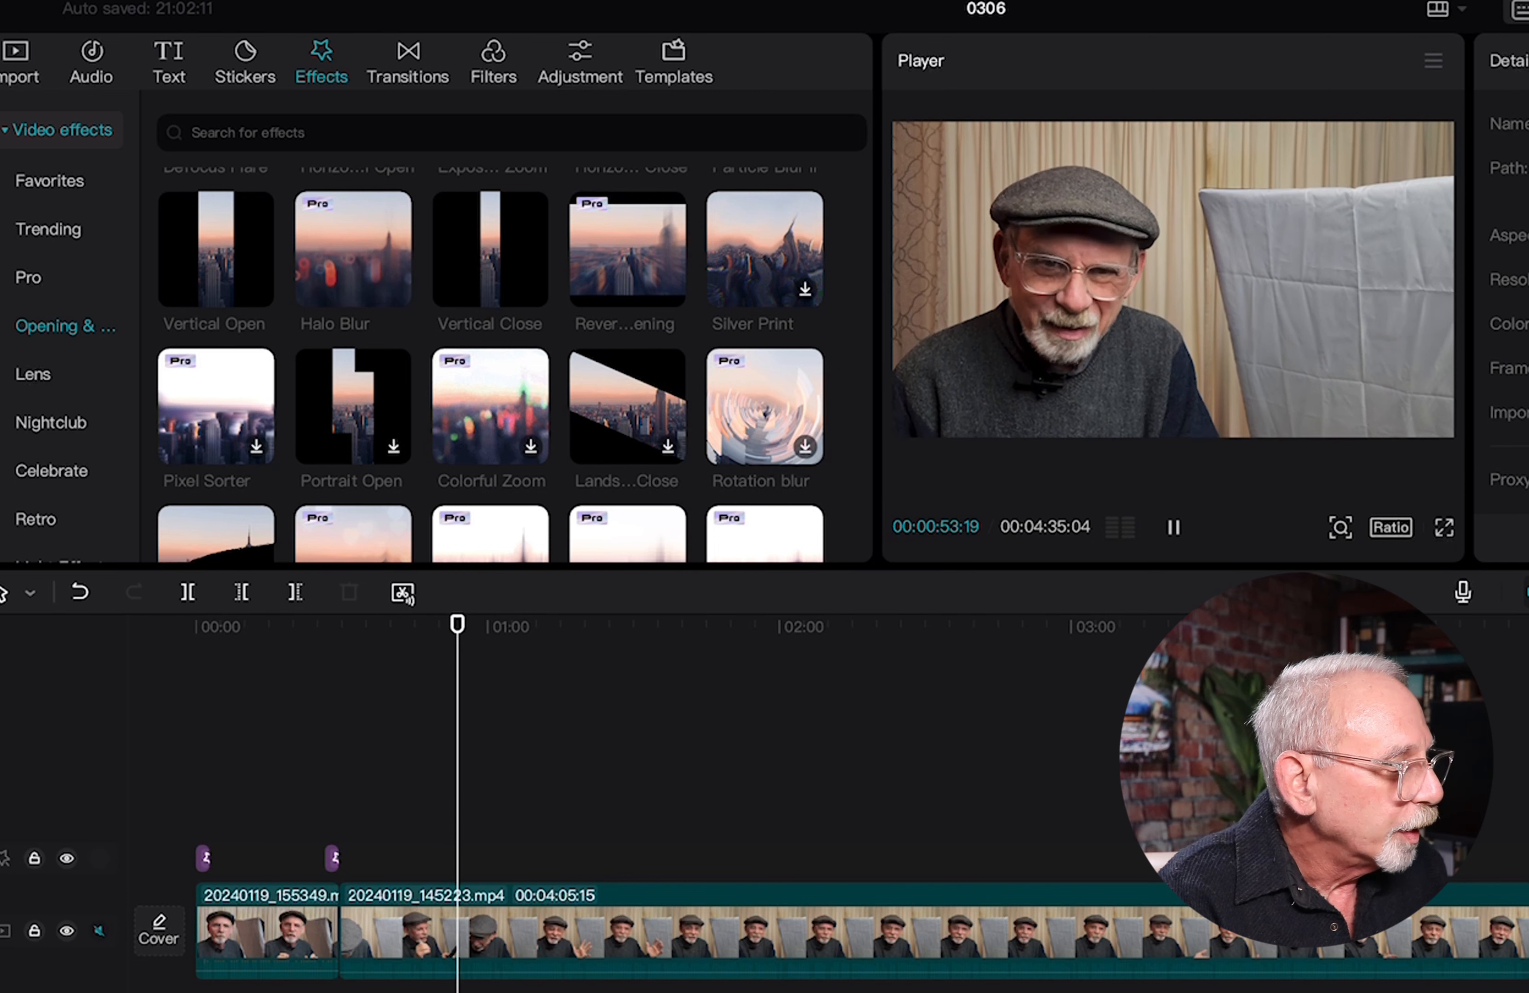
click(1171, 525)
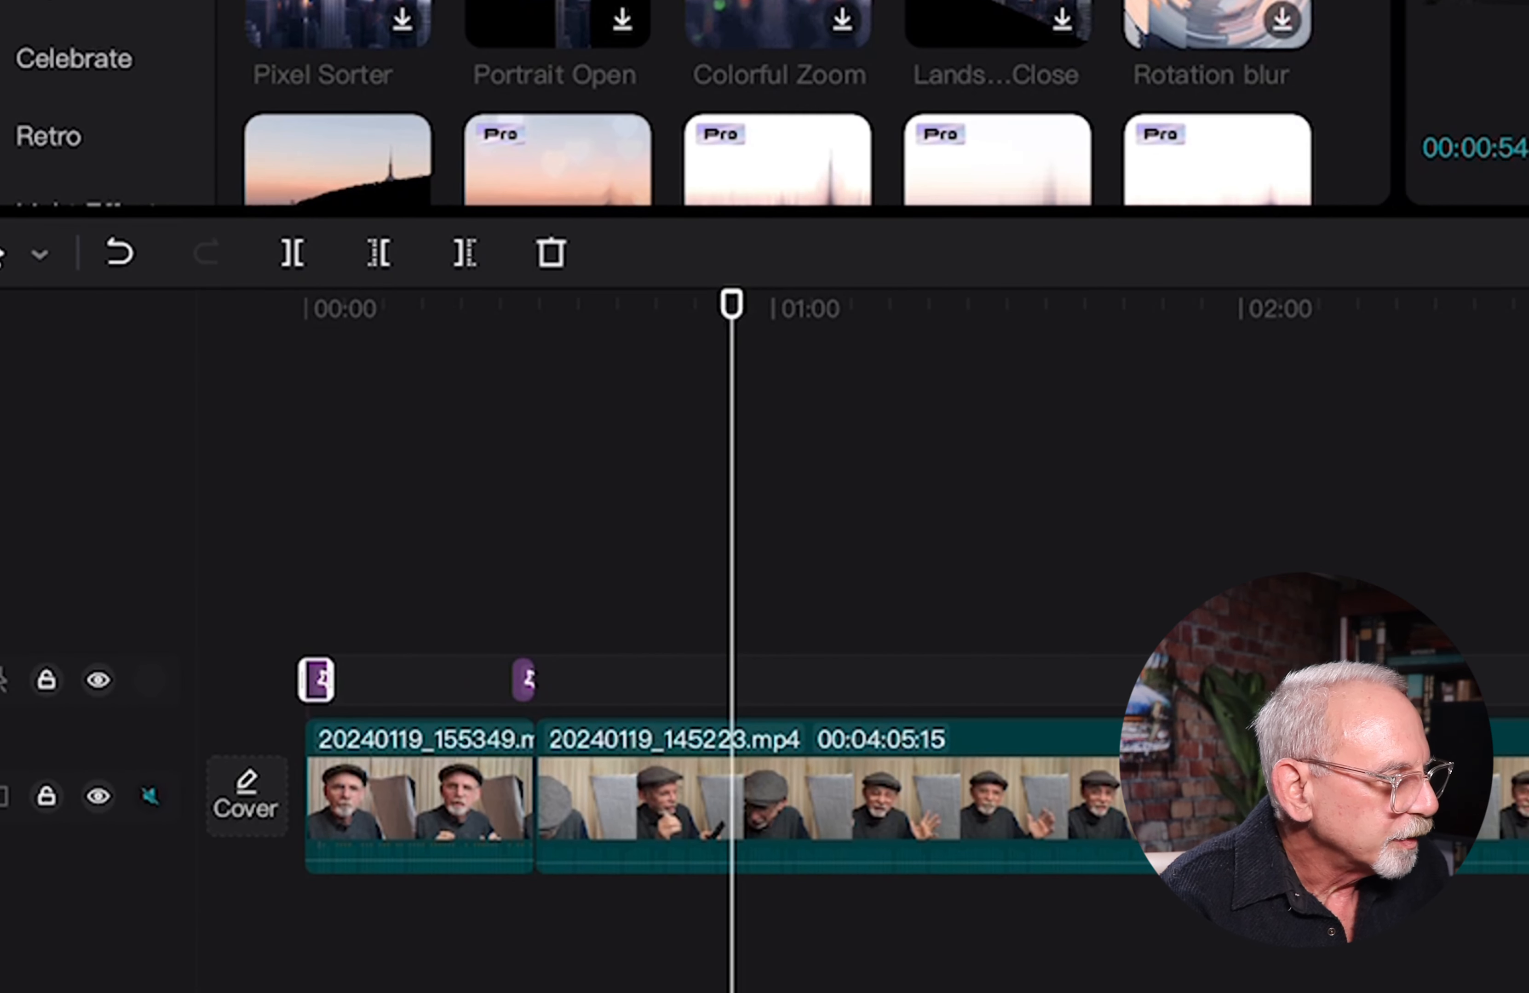
Step: Lengthen the Vertical Open effect to about 11 seconds and play it from the start of the timeline
drag(330, 680, 392, 679)
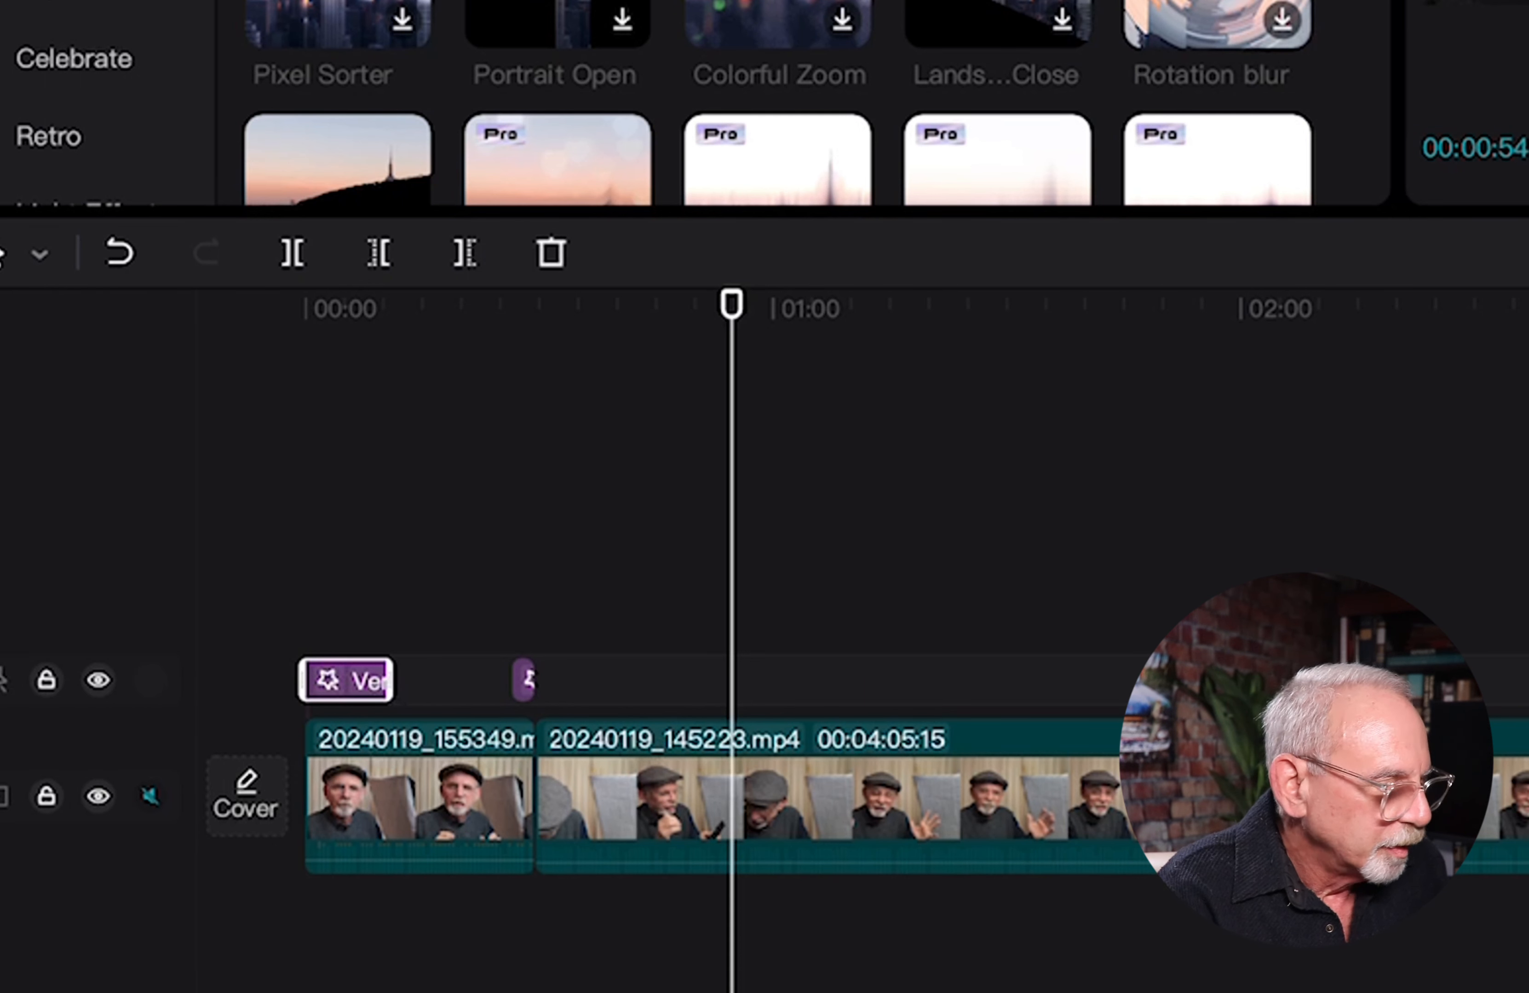
key(Up)
key(Up)
key(Up)
key(Up)
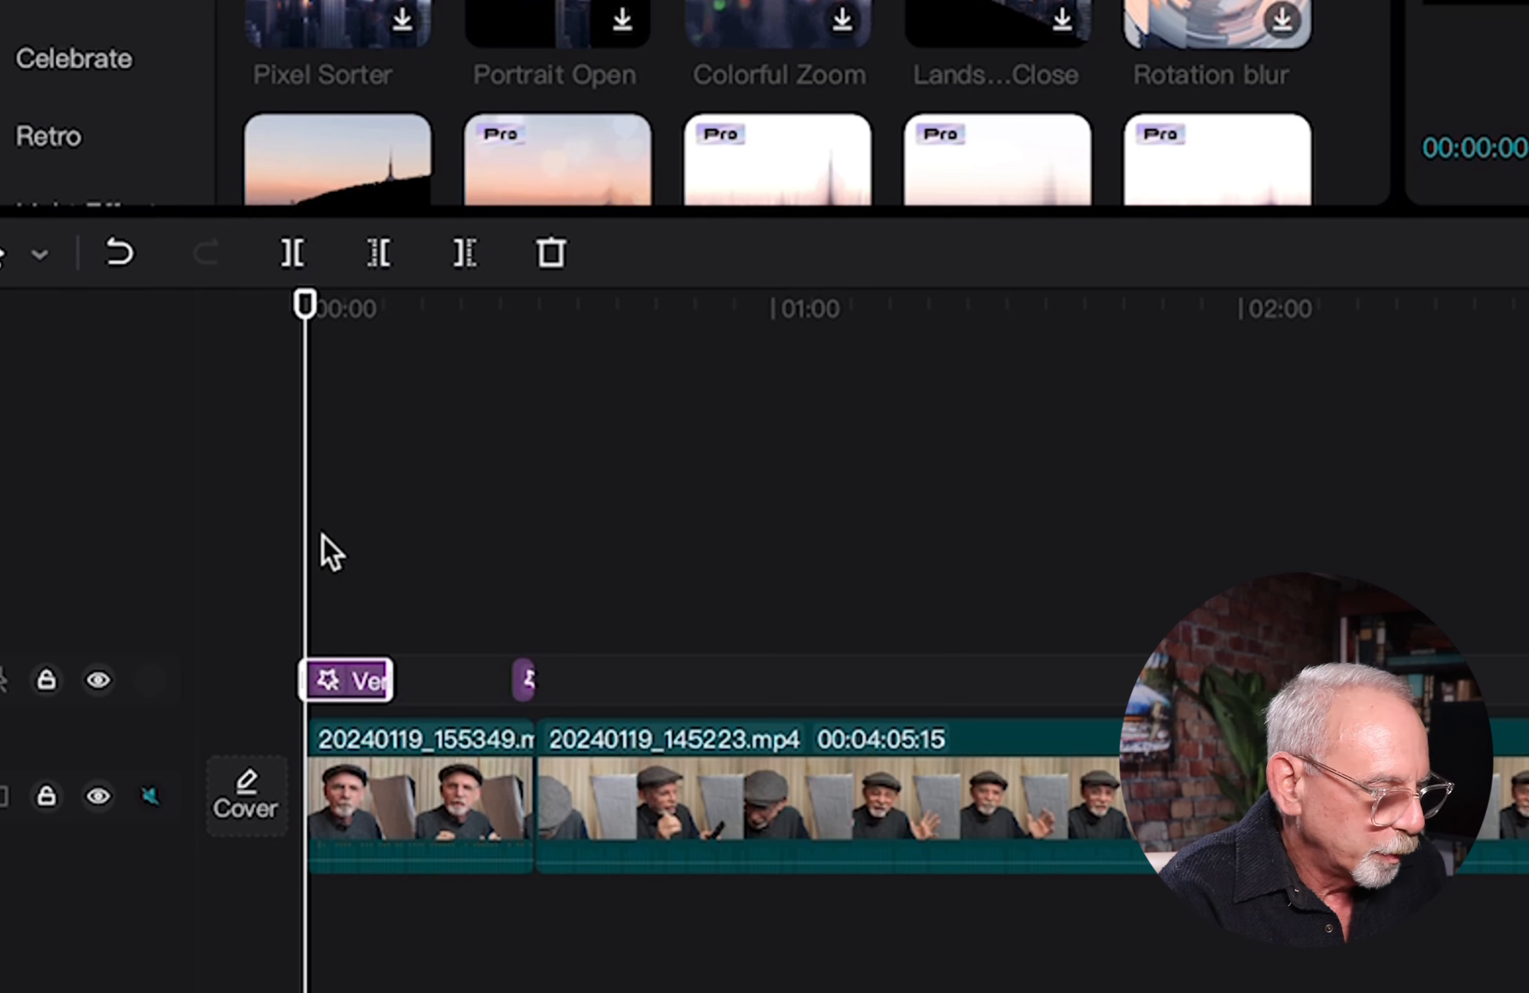
key(space)
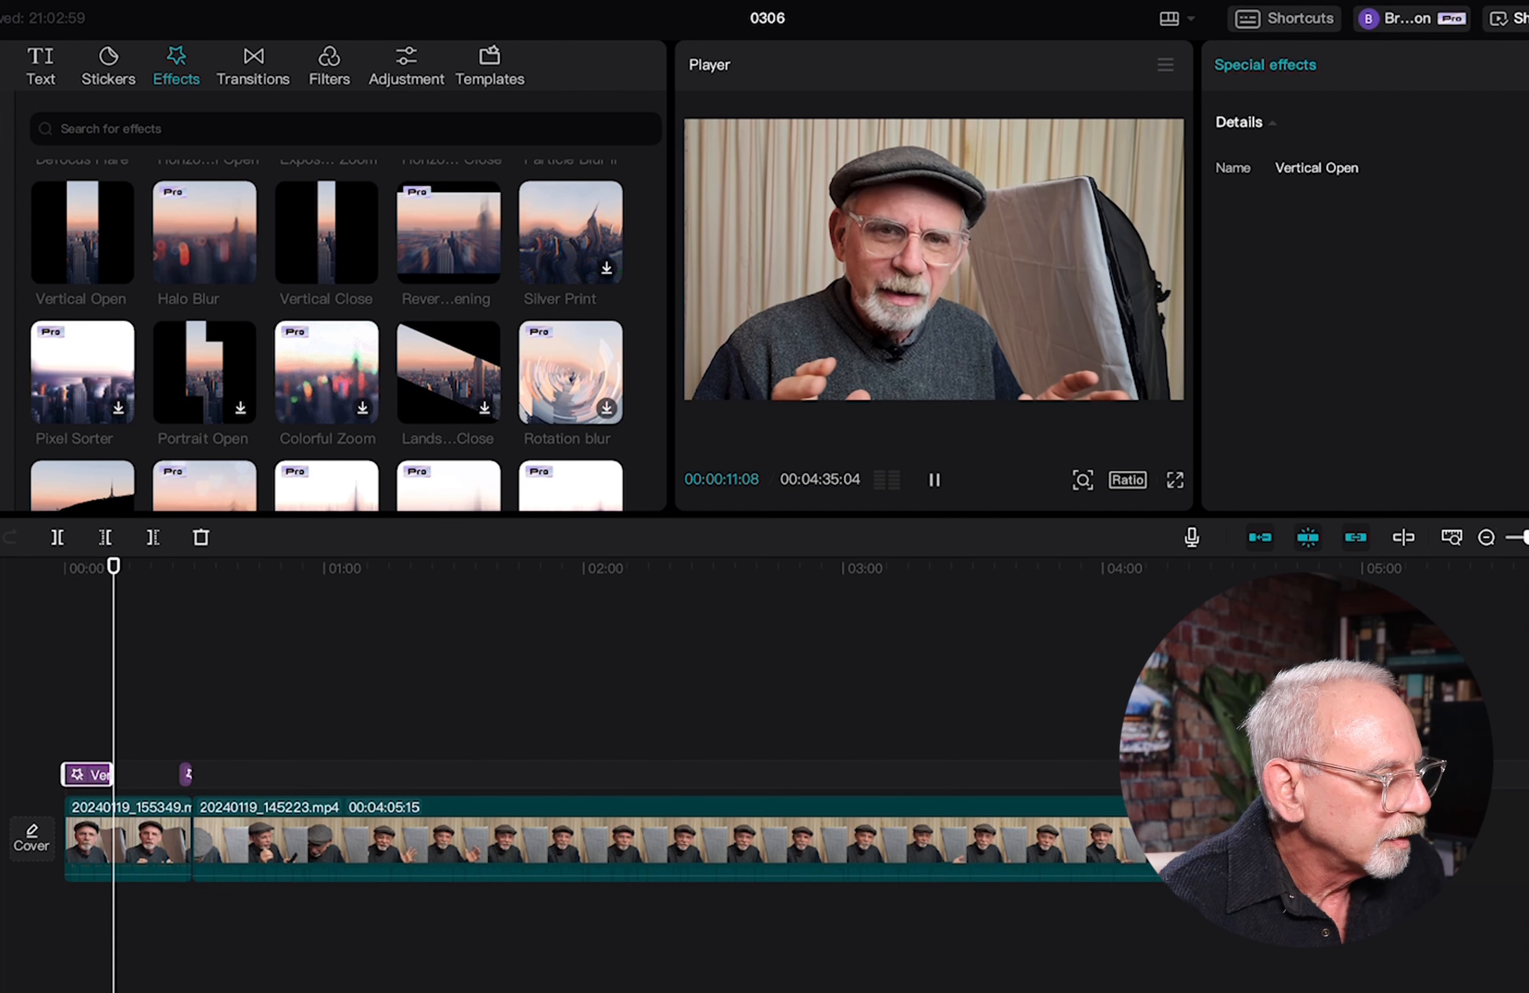
click(932, 477)
Step: Shorten the Vertical Open effect to about 5 seconds and play it from the start of the timeline
drag(112, 775, 87, 775)
click(65, 702)
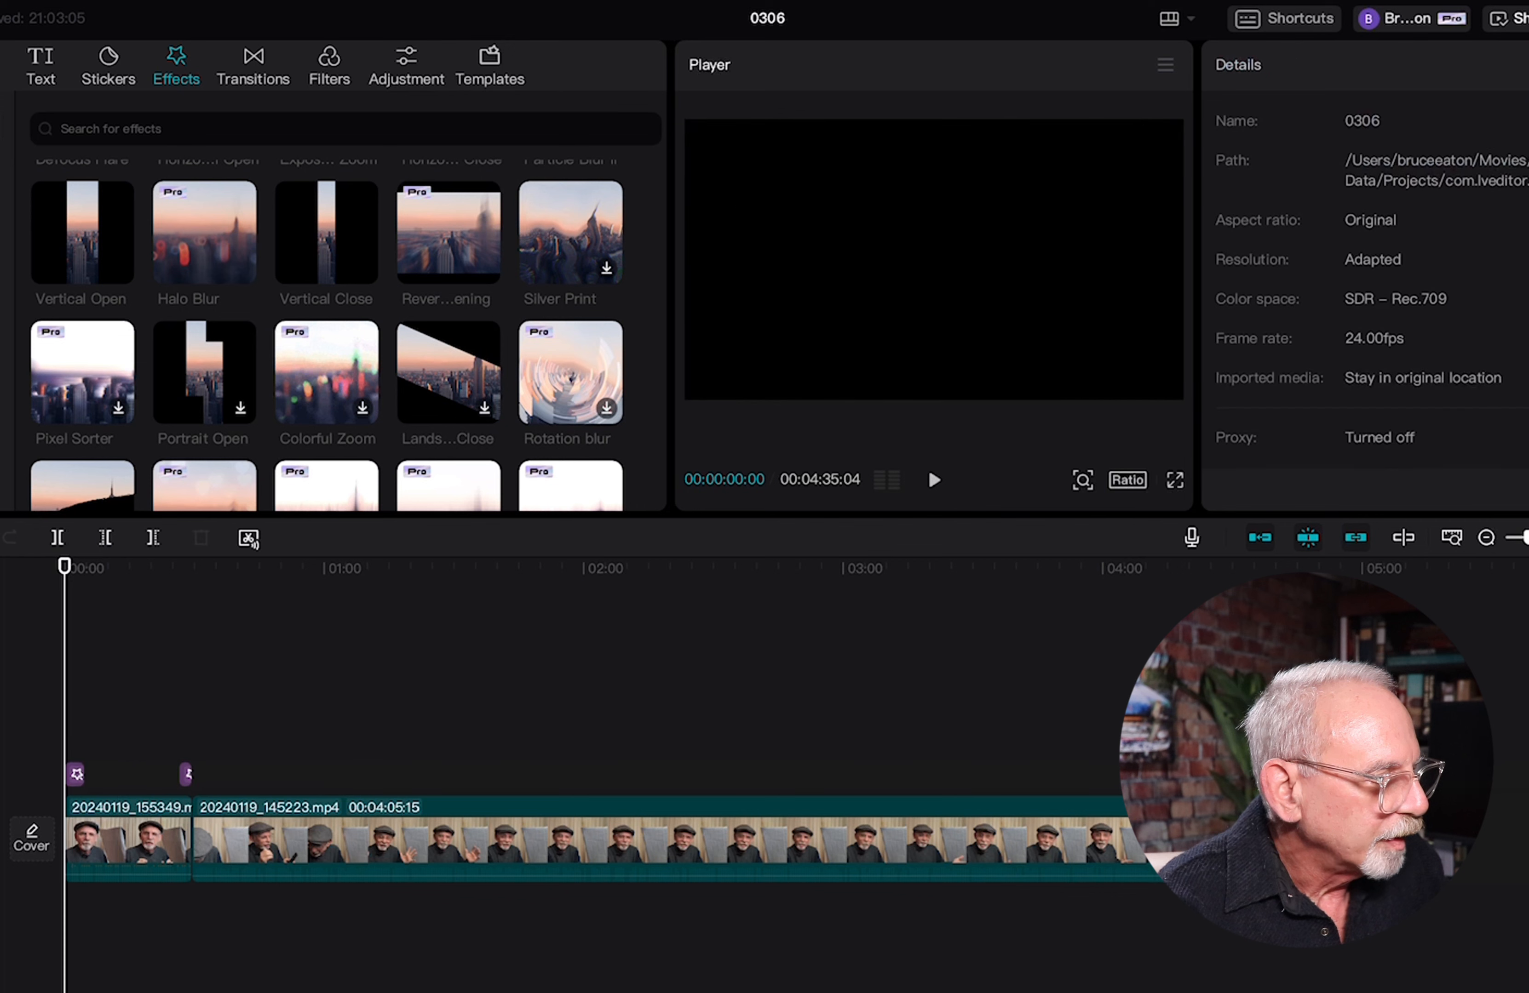
key(space)
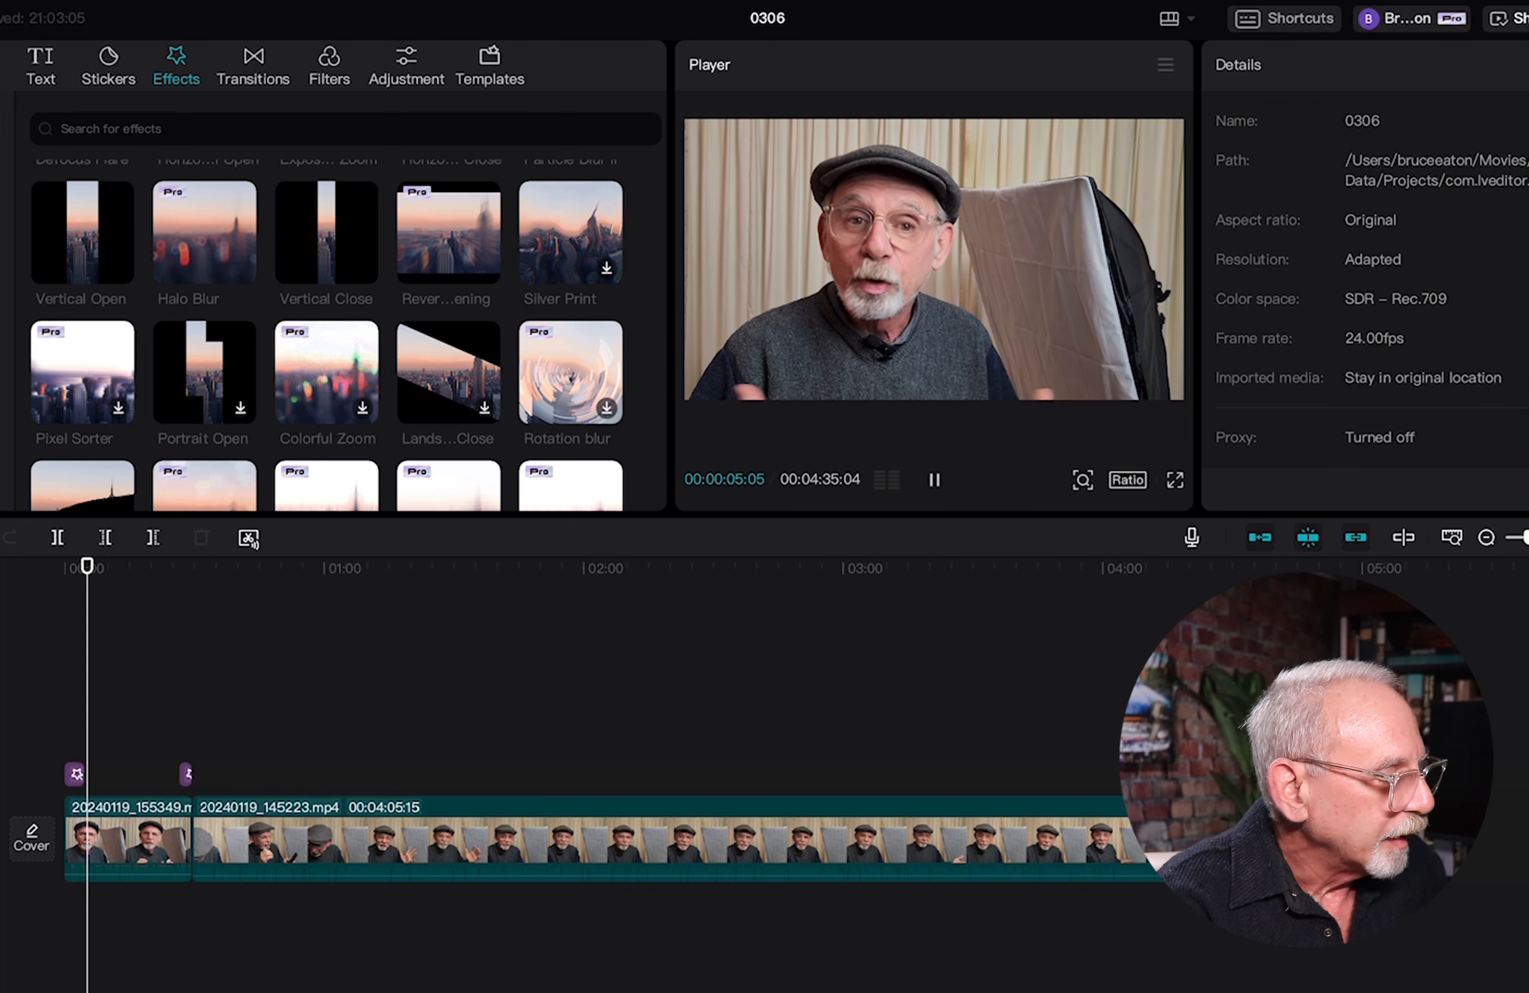
Step: Delete the Vertical Open and Vertical Close effects from the effects track
click(75, 774)
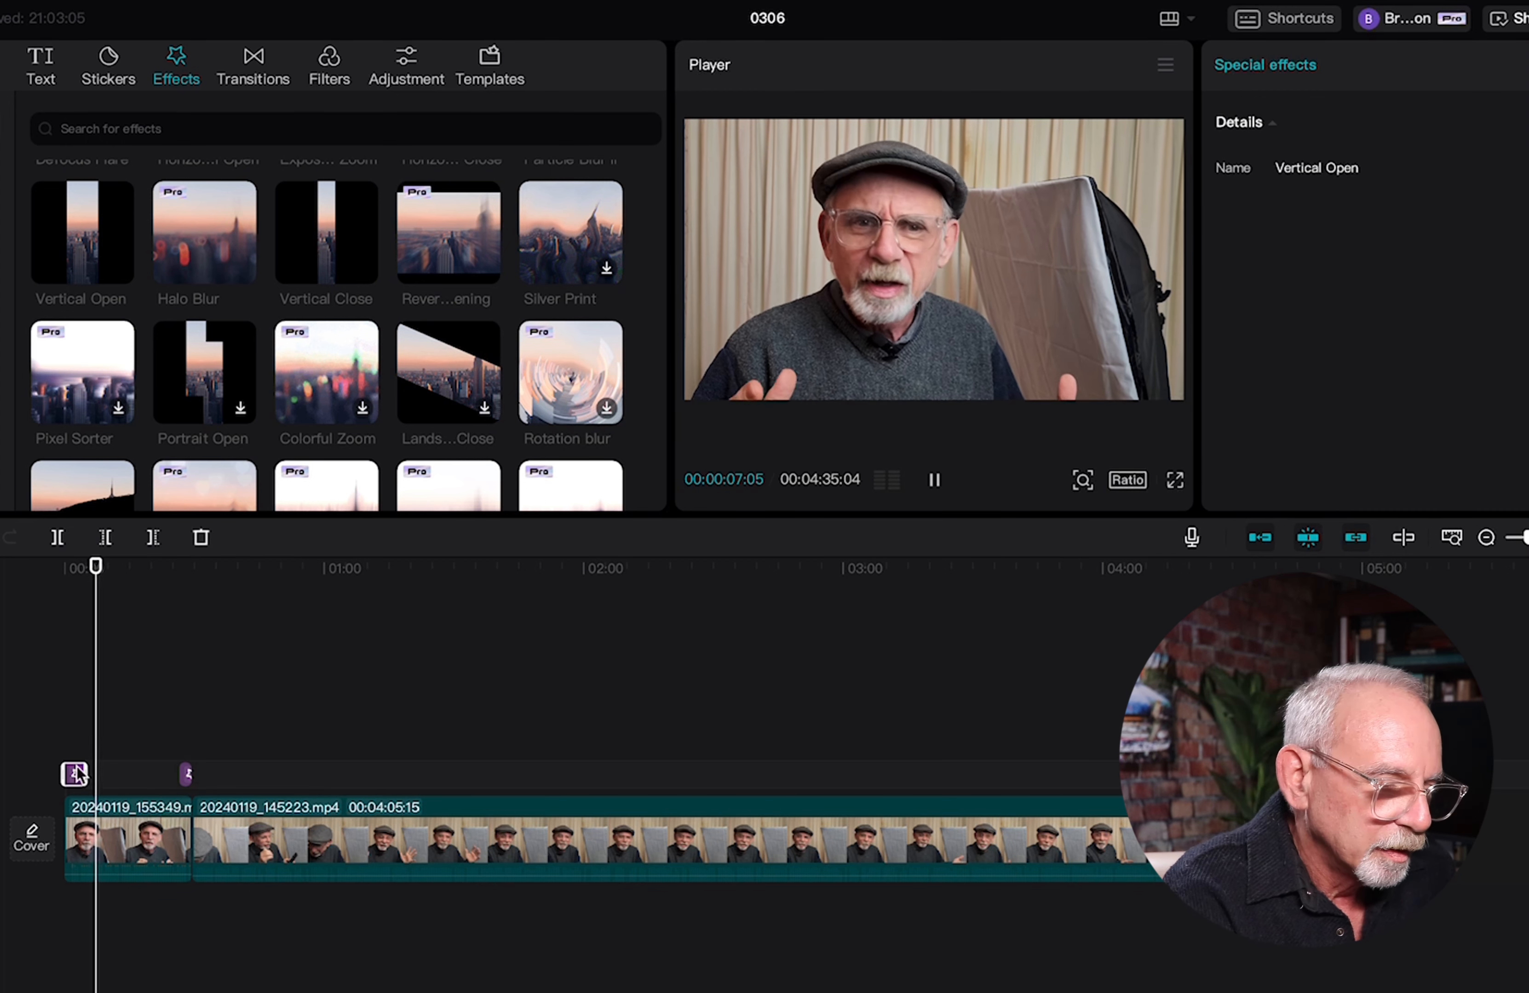
key(Delete)
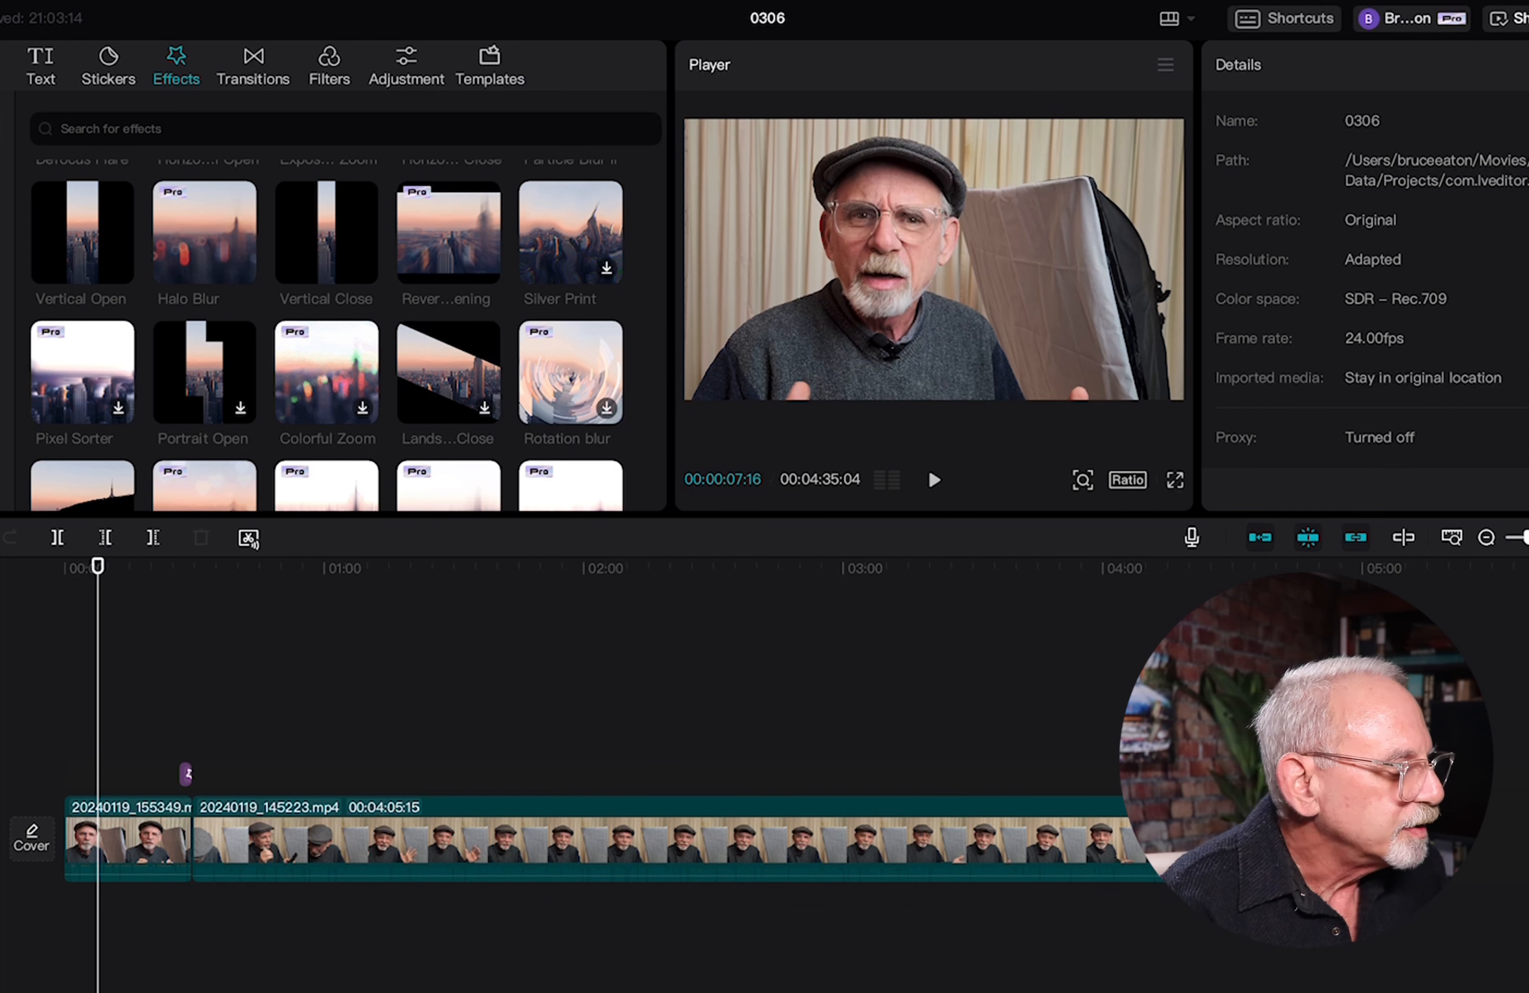
click(186, 775)
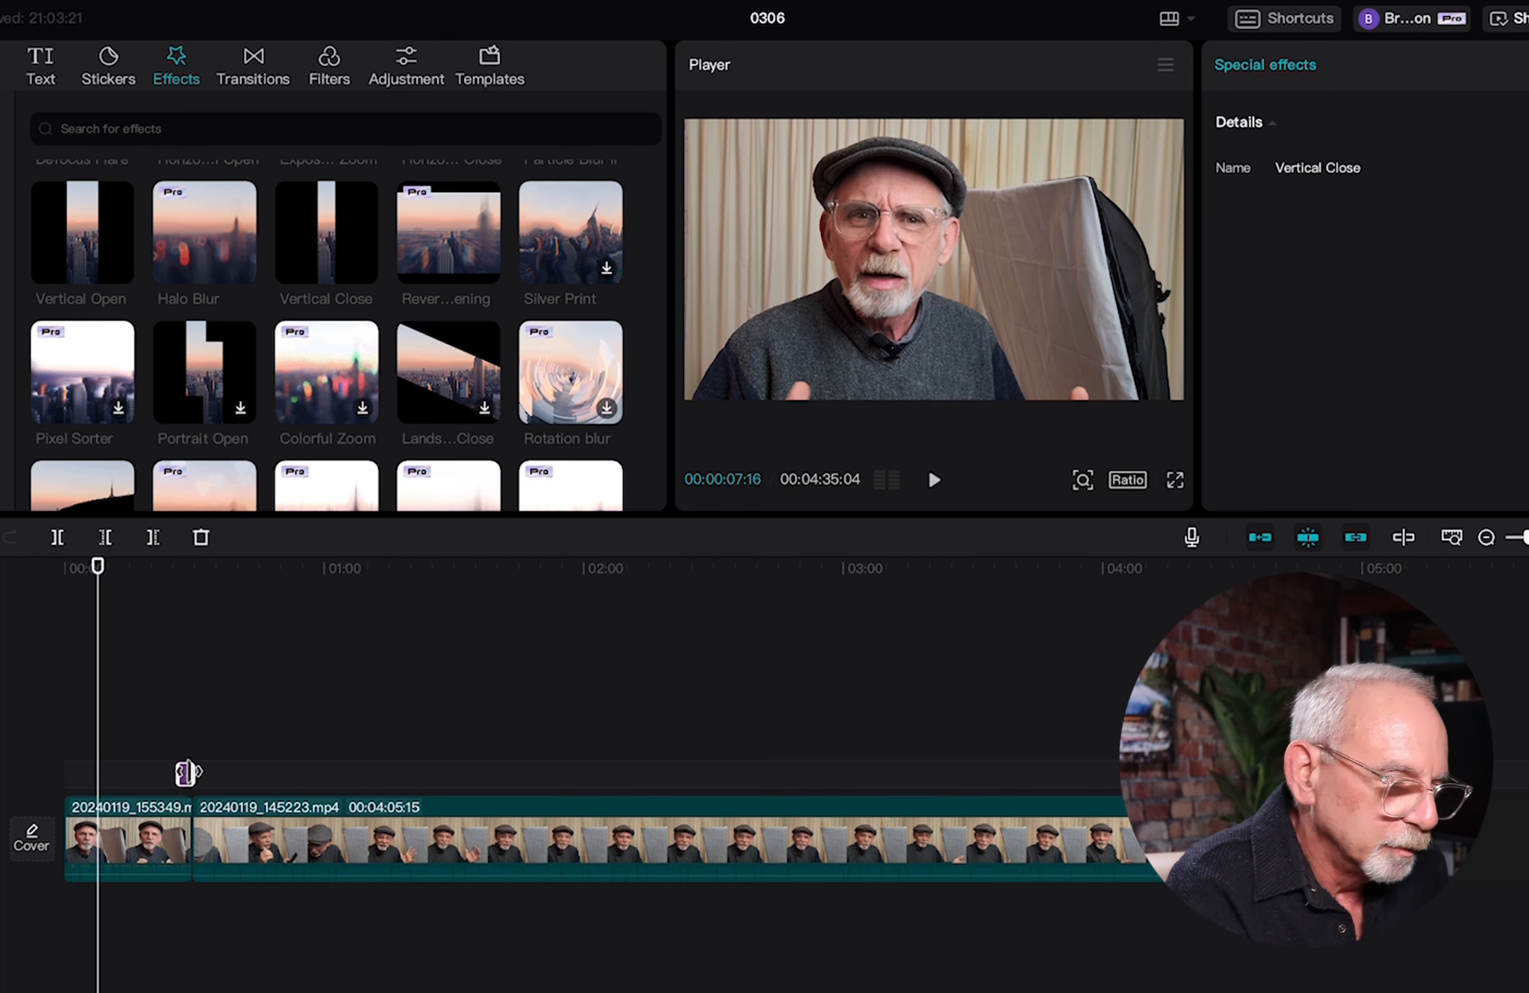
key(Delete)
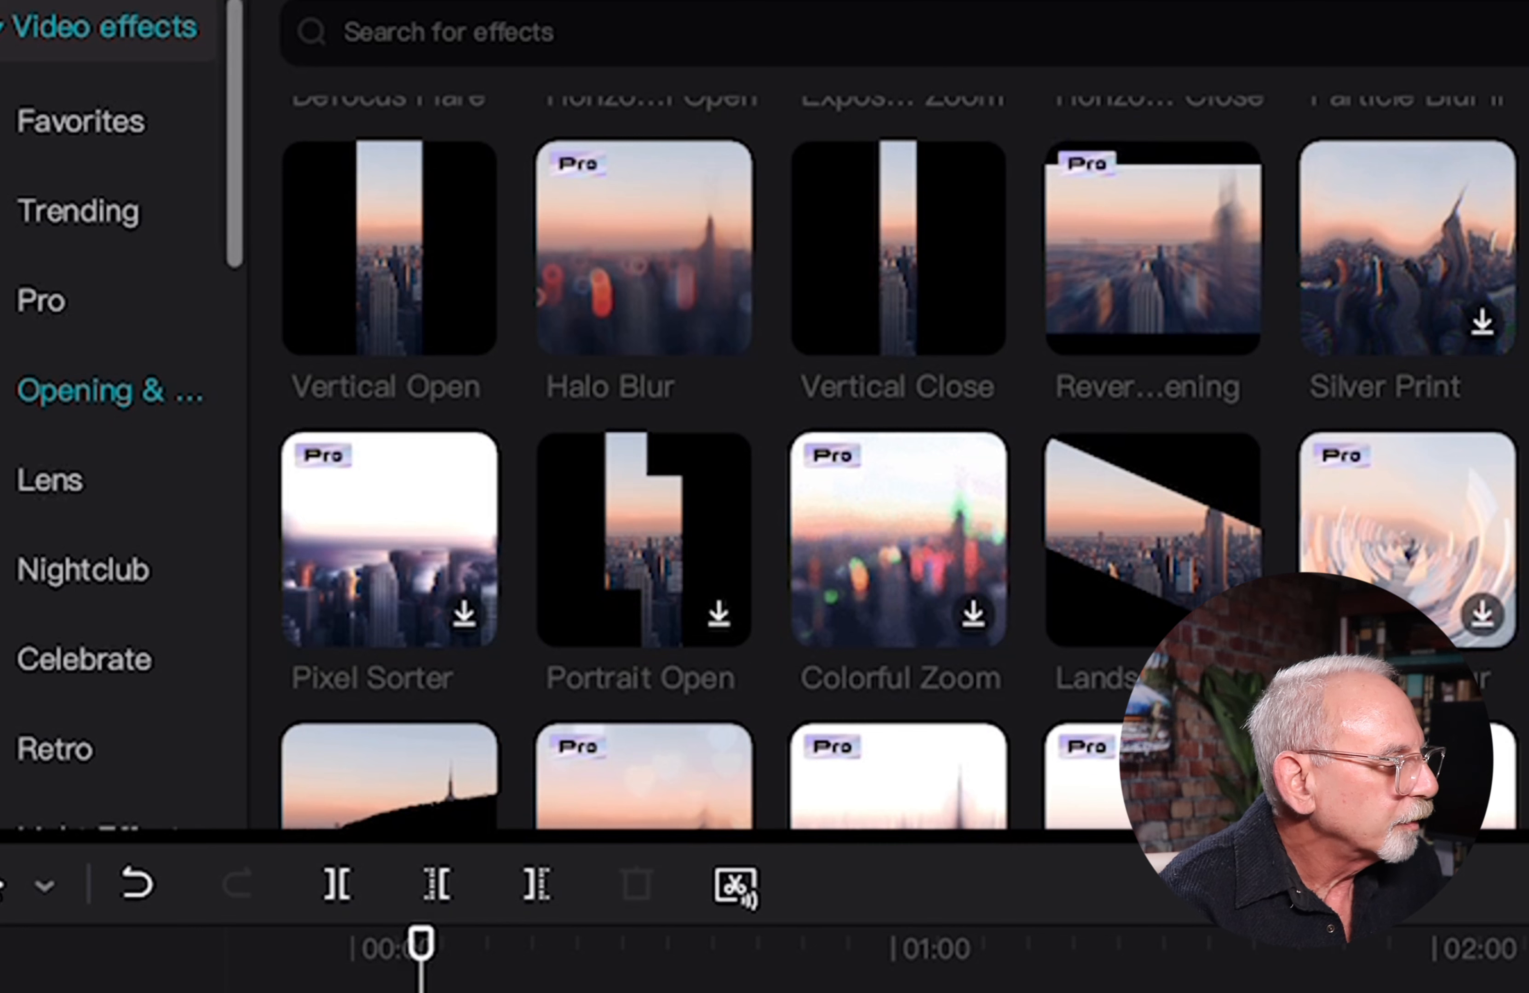
Step: Preview the Fisheye III effect from the Lens category and add it at the start of the timeline above the first clip
scroll(116, 419, down, 3)
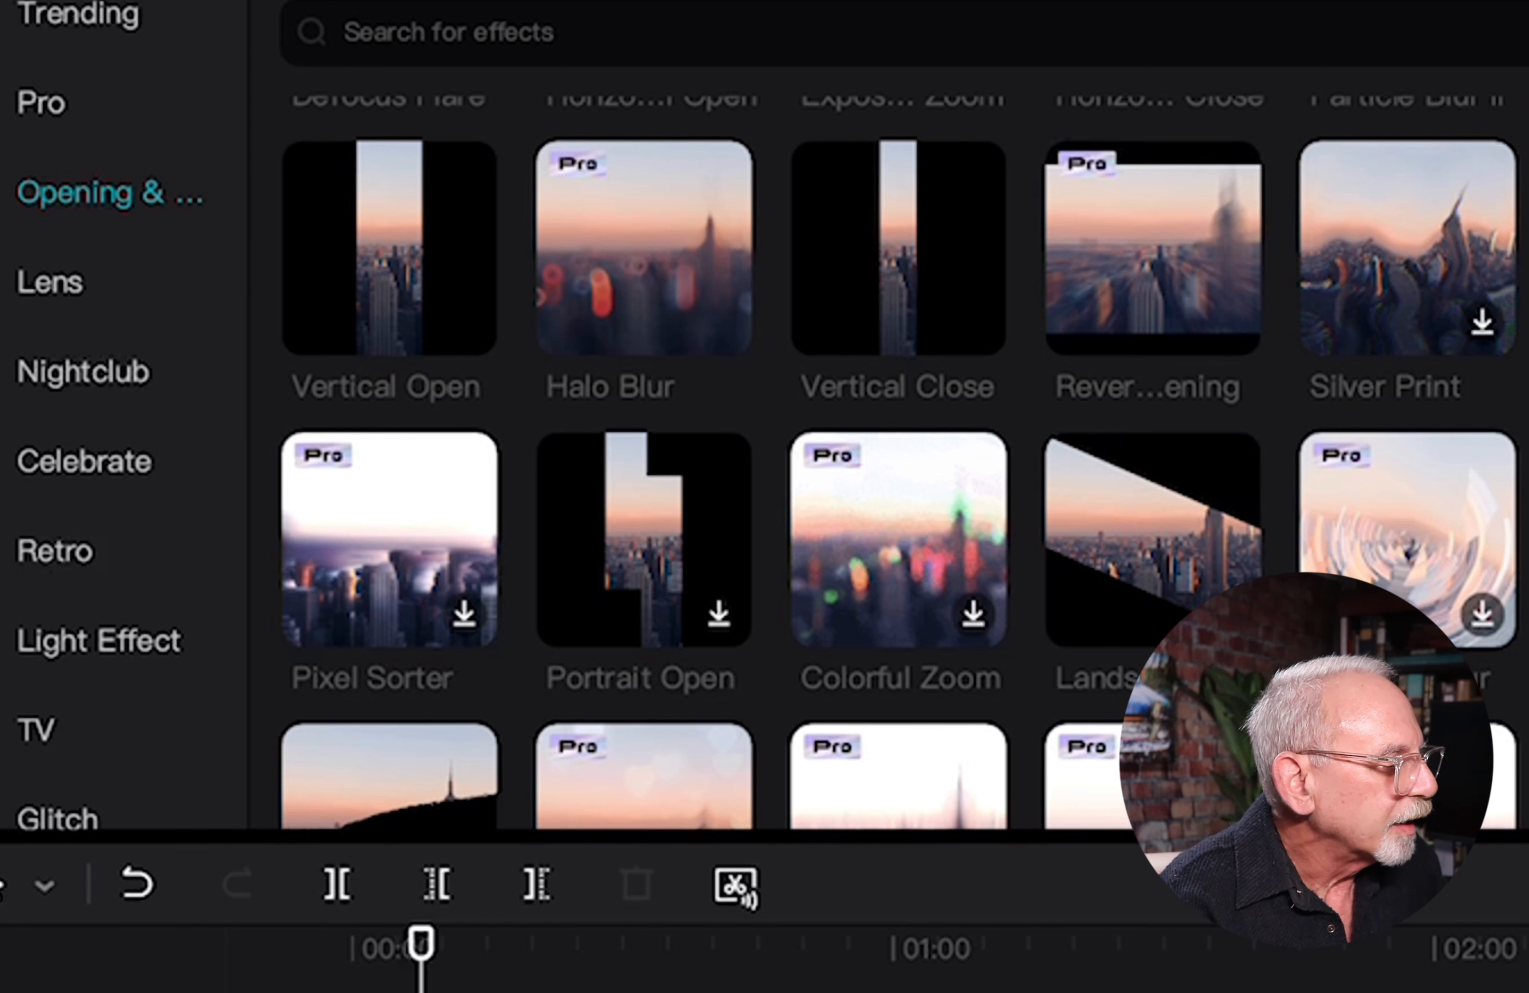
click(71, 290)
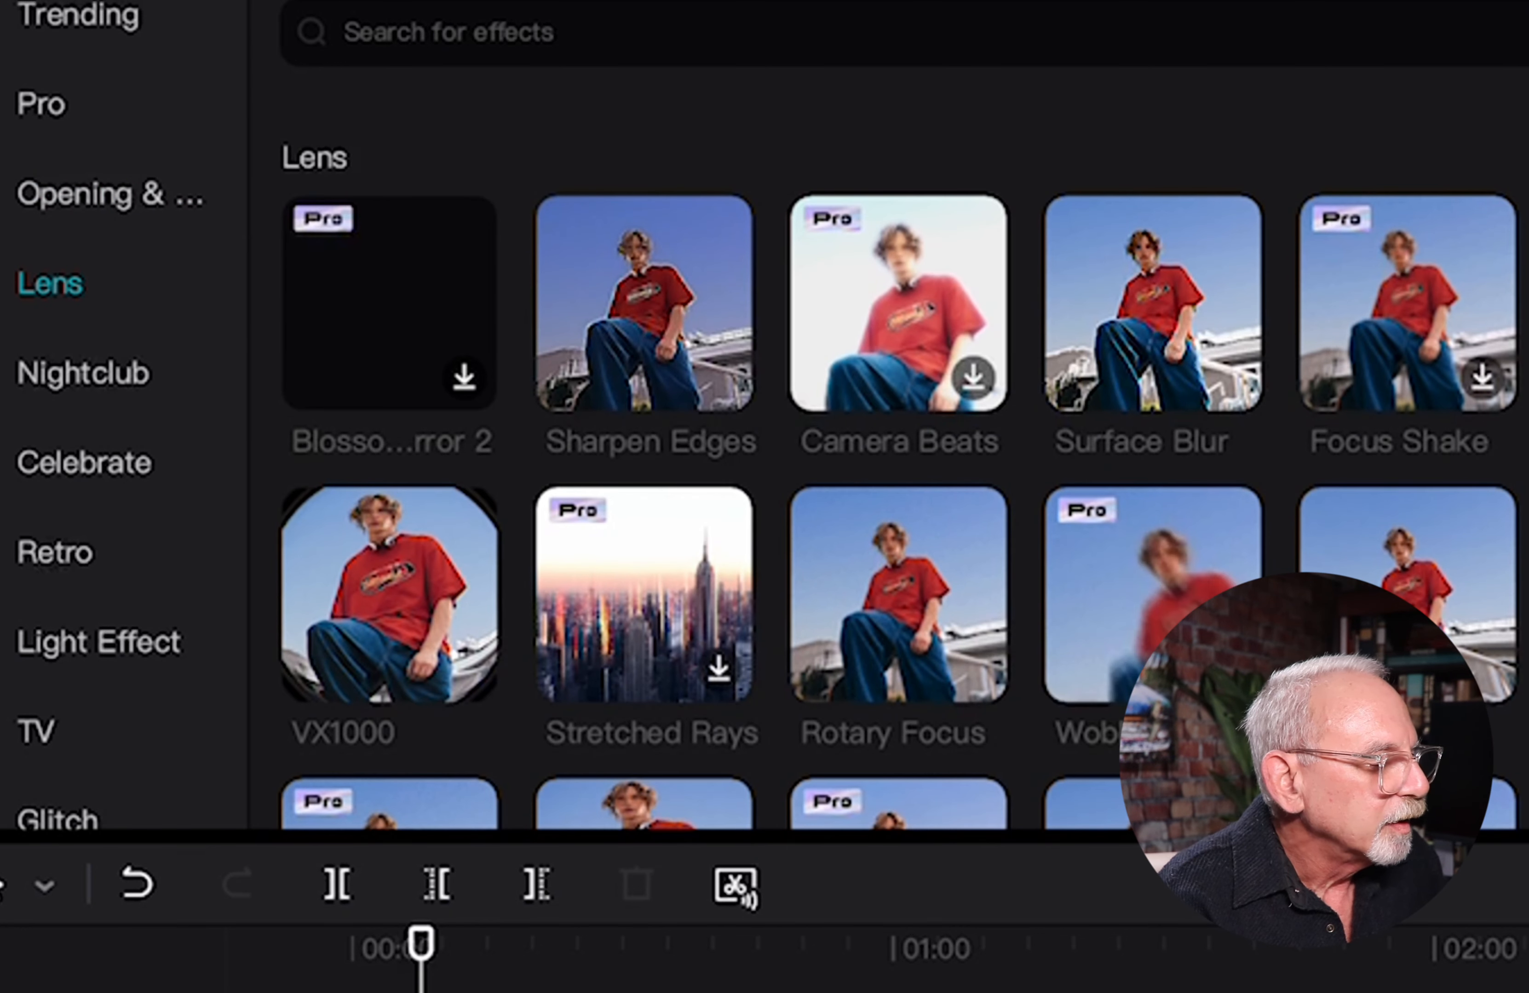
scroll(896, 451, down, 10)
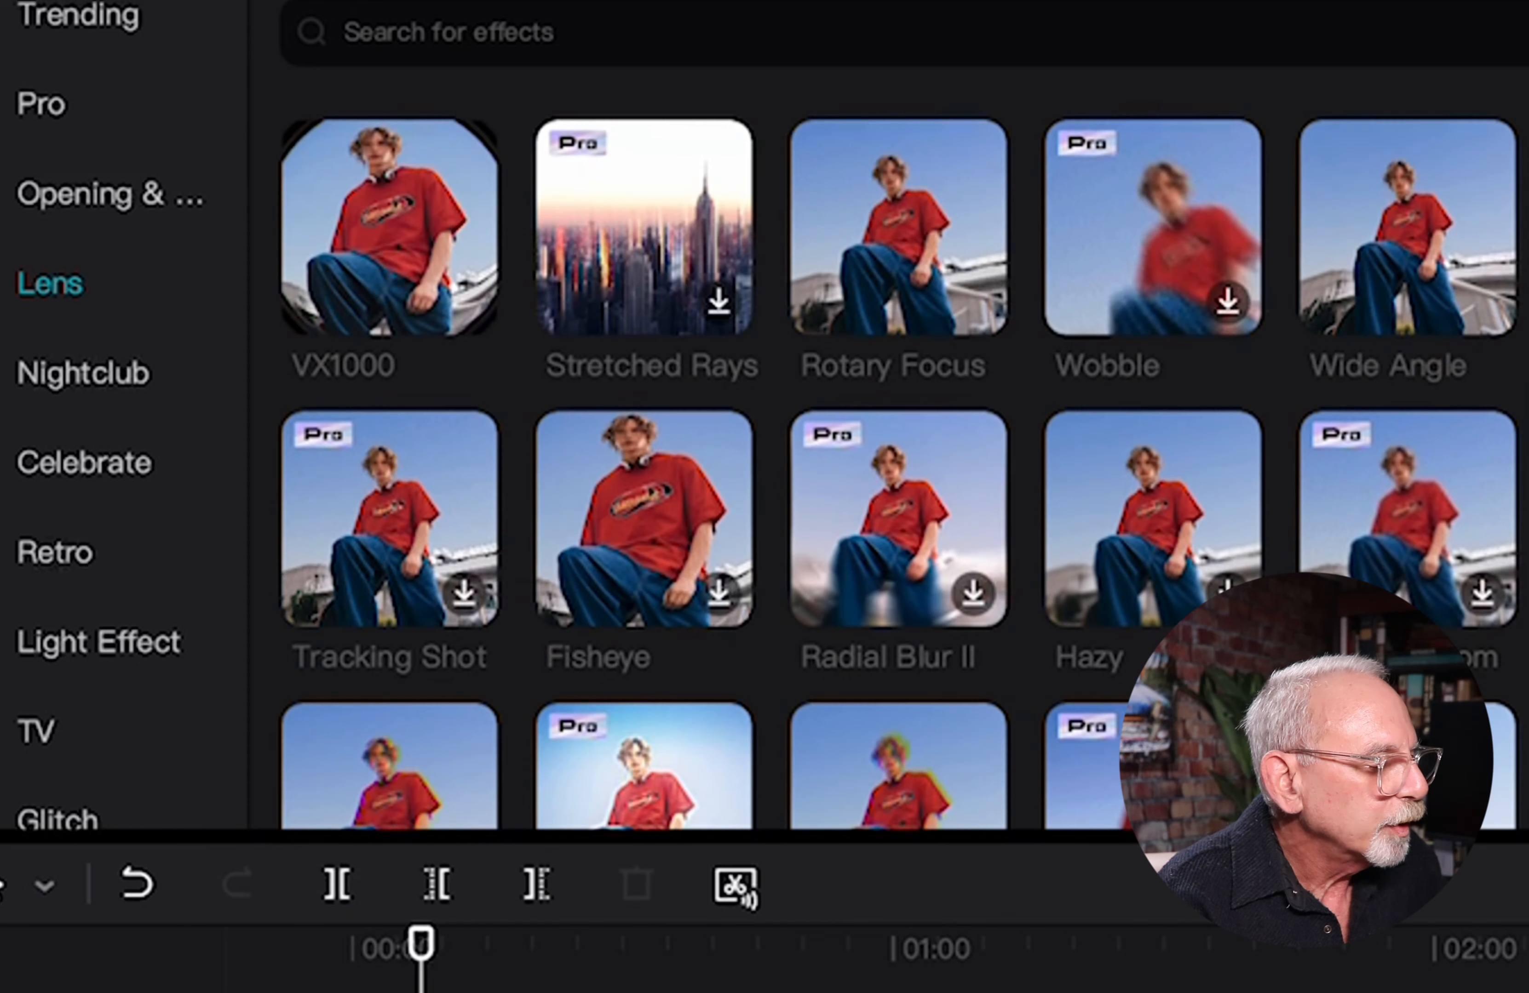
scroll(897, 451, down, 5)
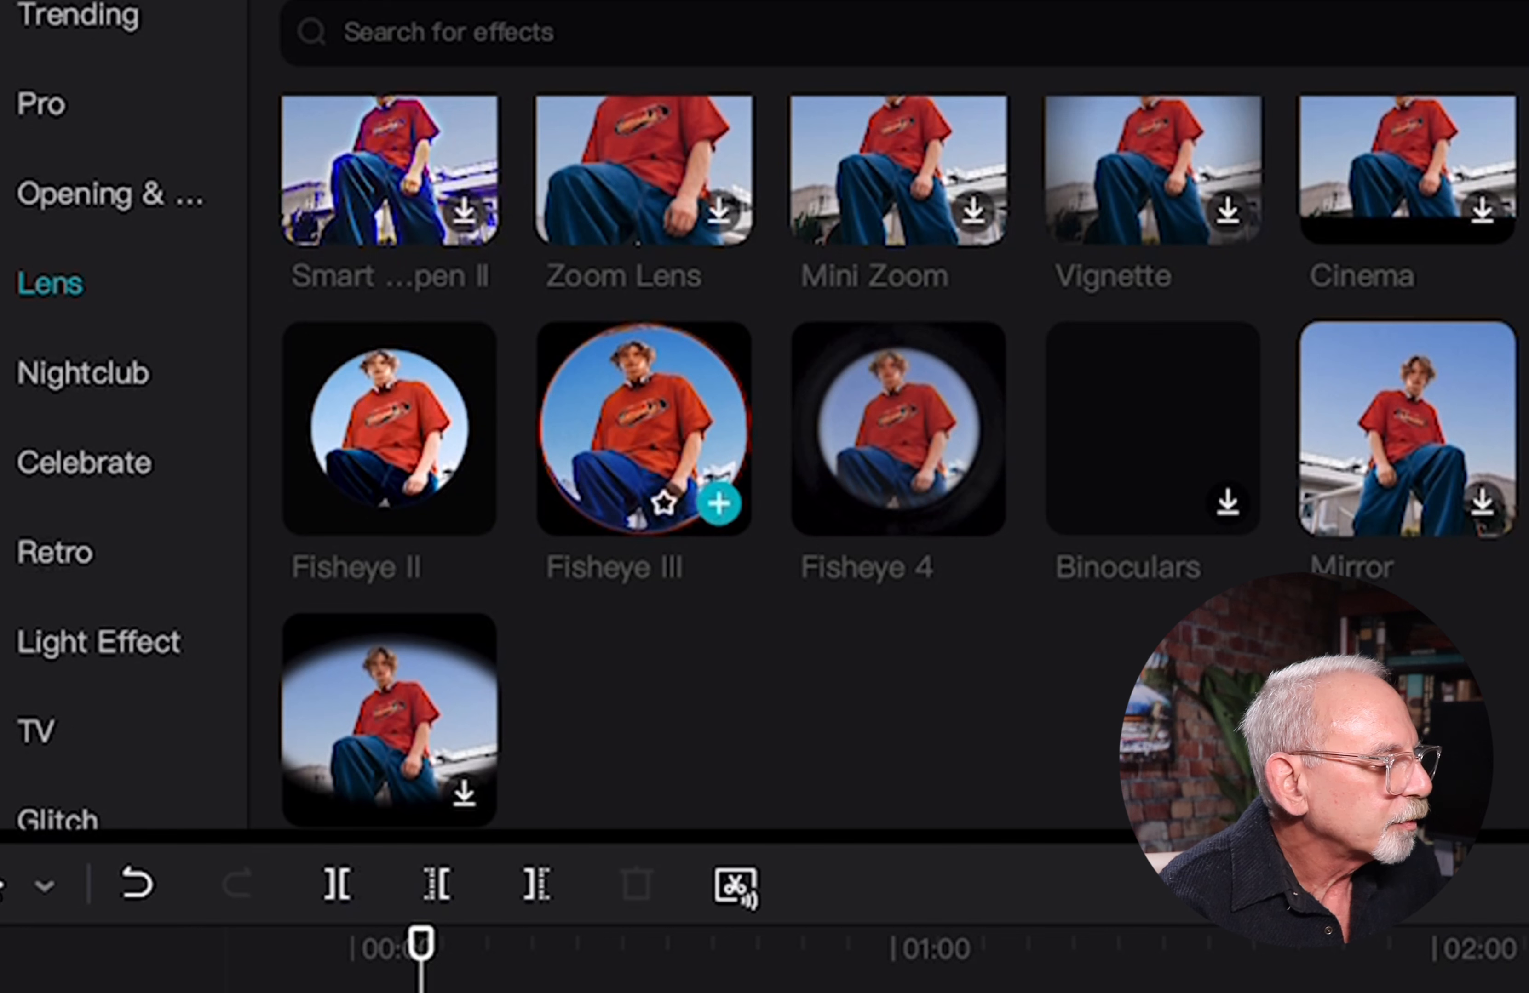
click(658, 434)
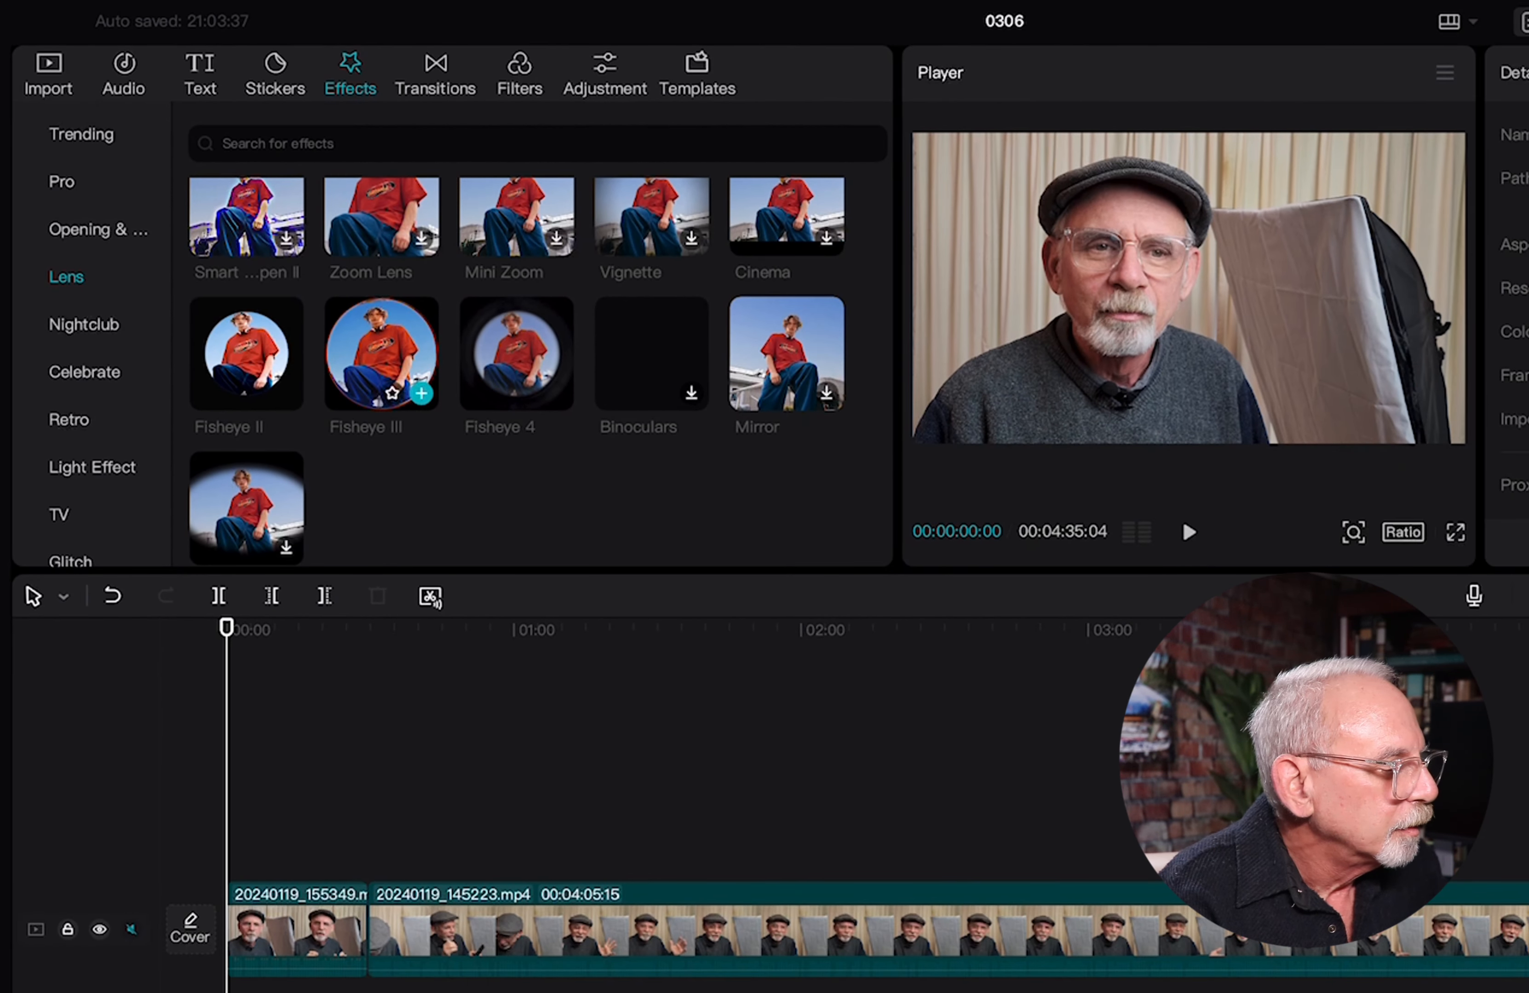
click(380, 354)
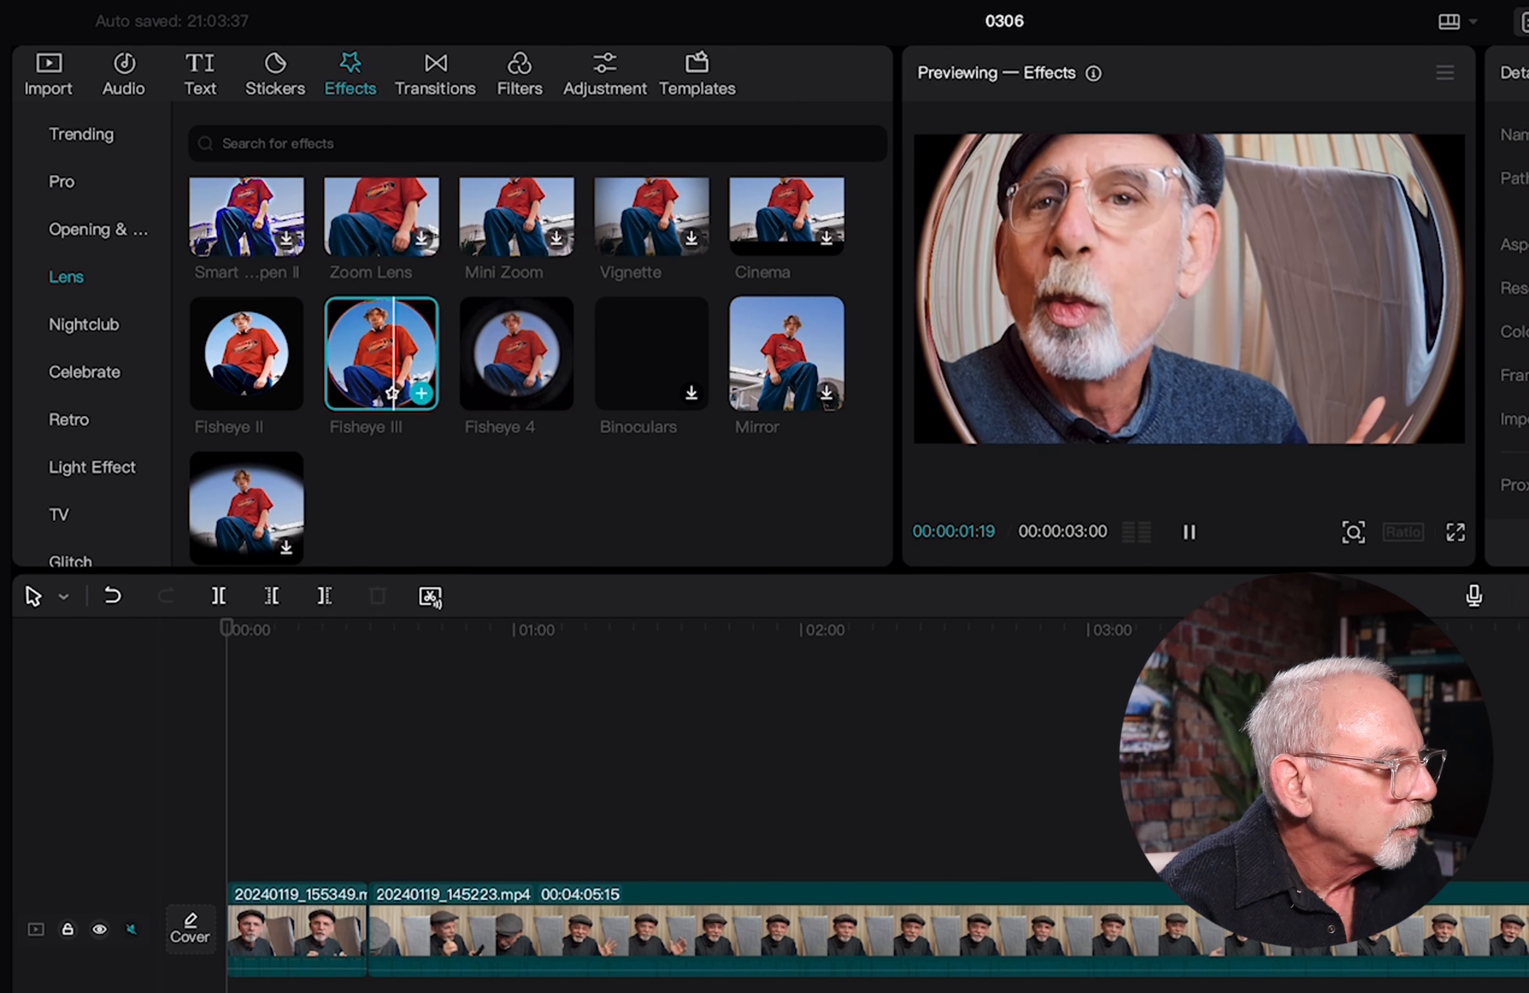
click(422, 393)
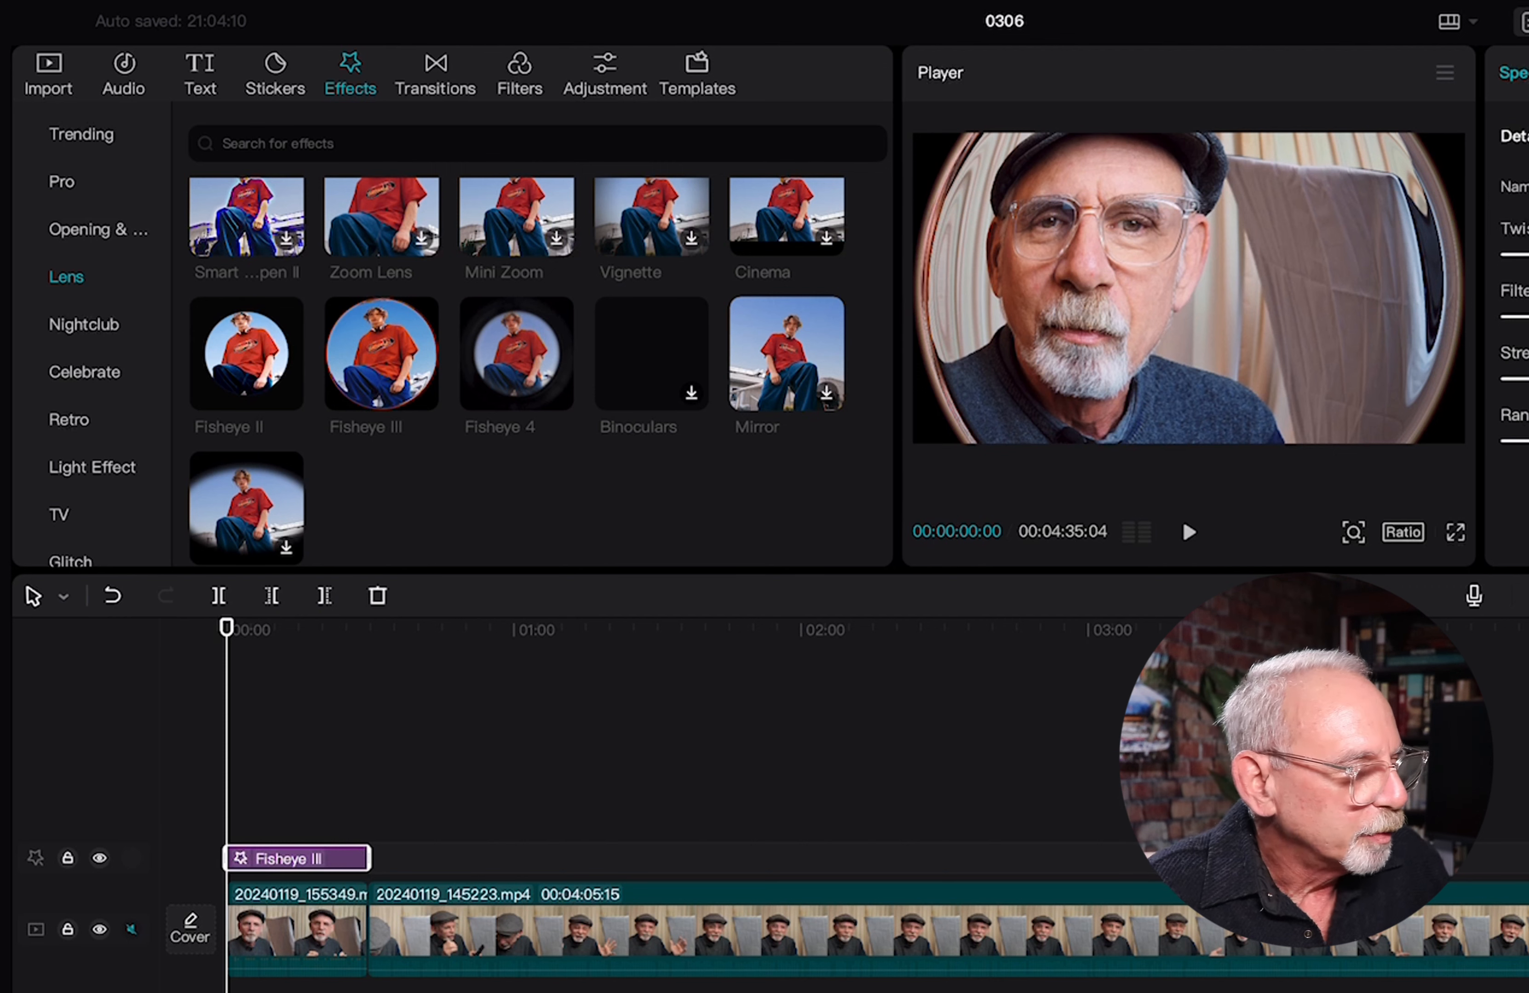
Step: Play the timeline through the Fisheye III effect past the cut, stop playback and delete the effect
key(space)
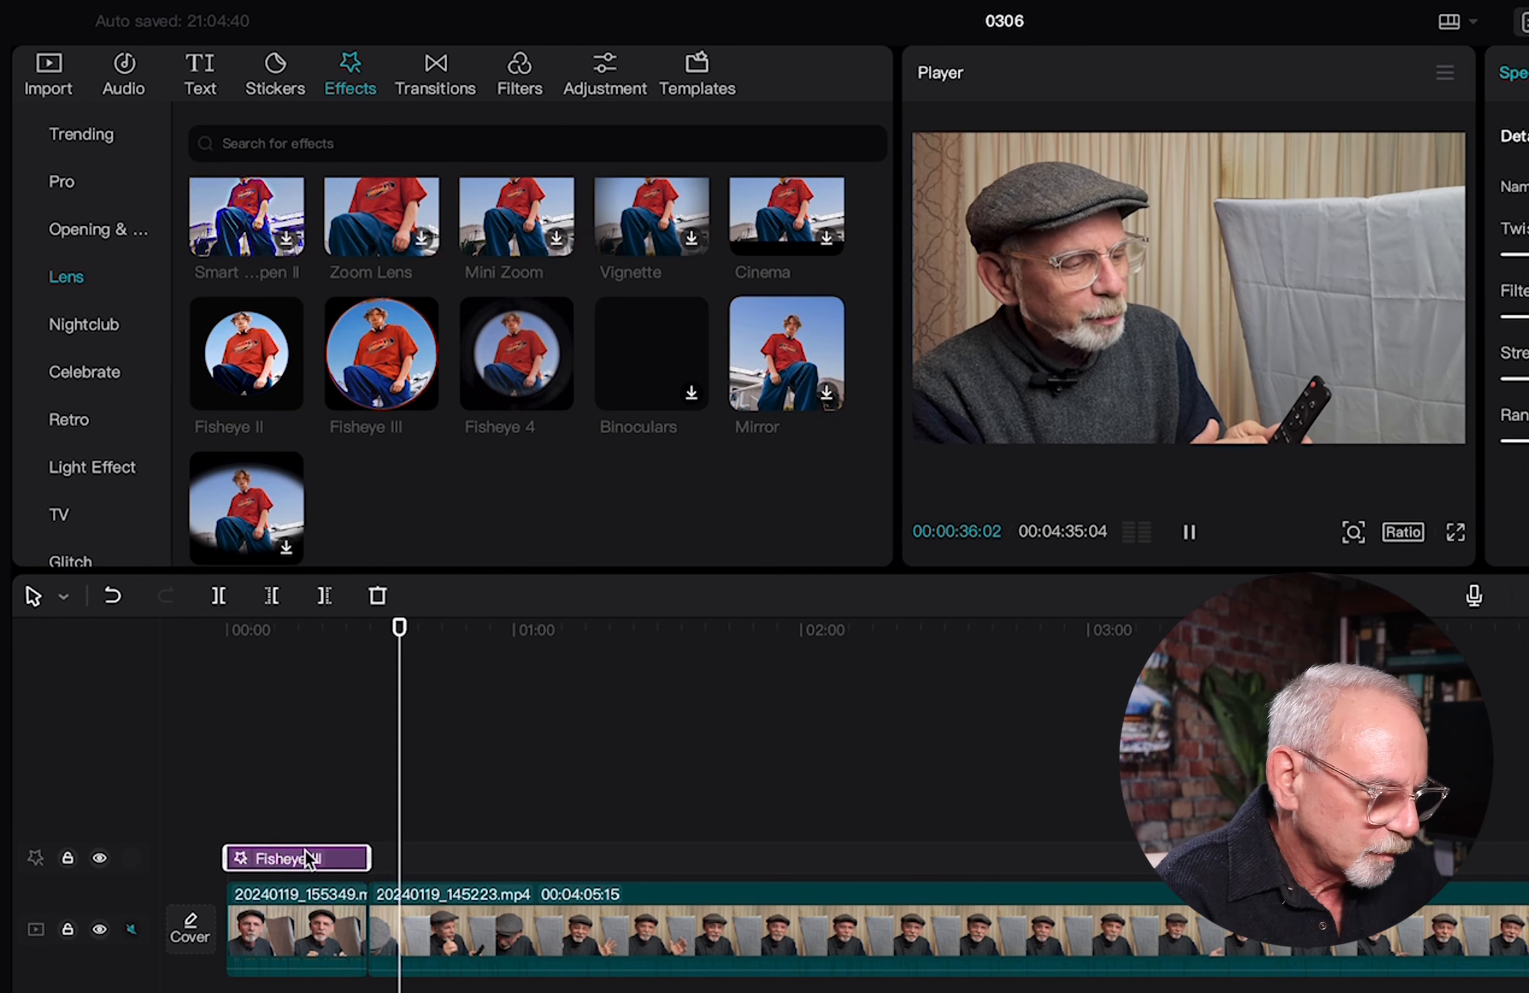
key(space)
key(Delete)
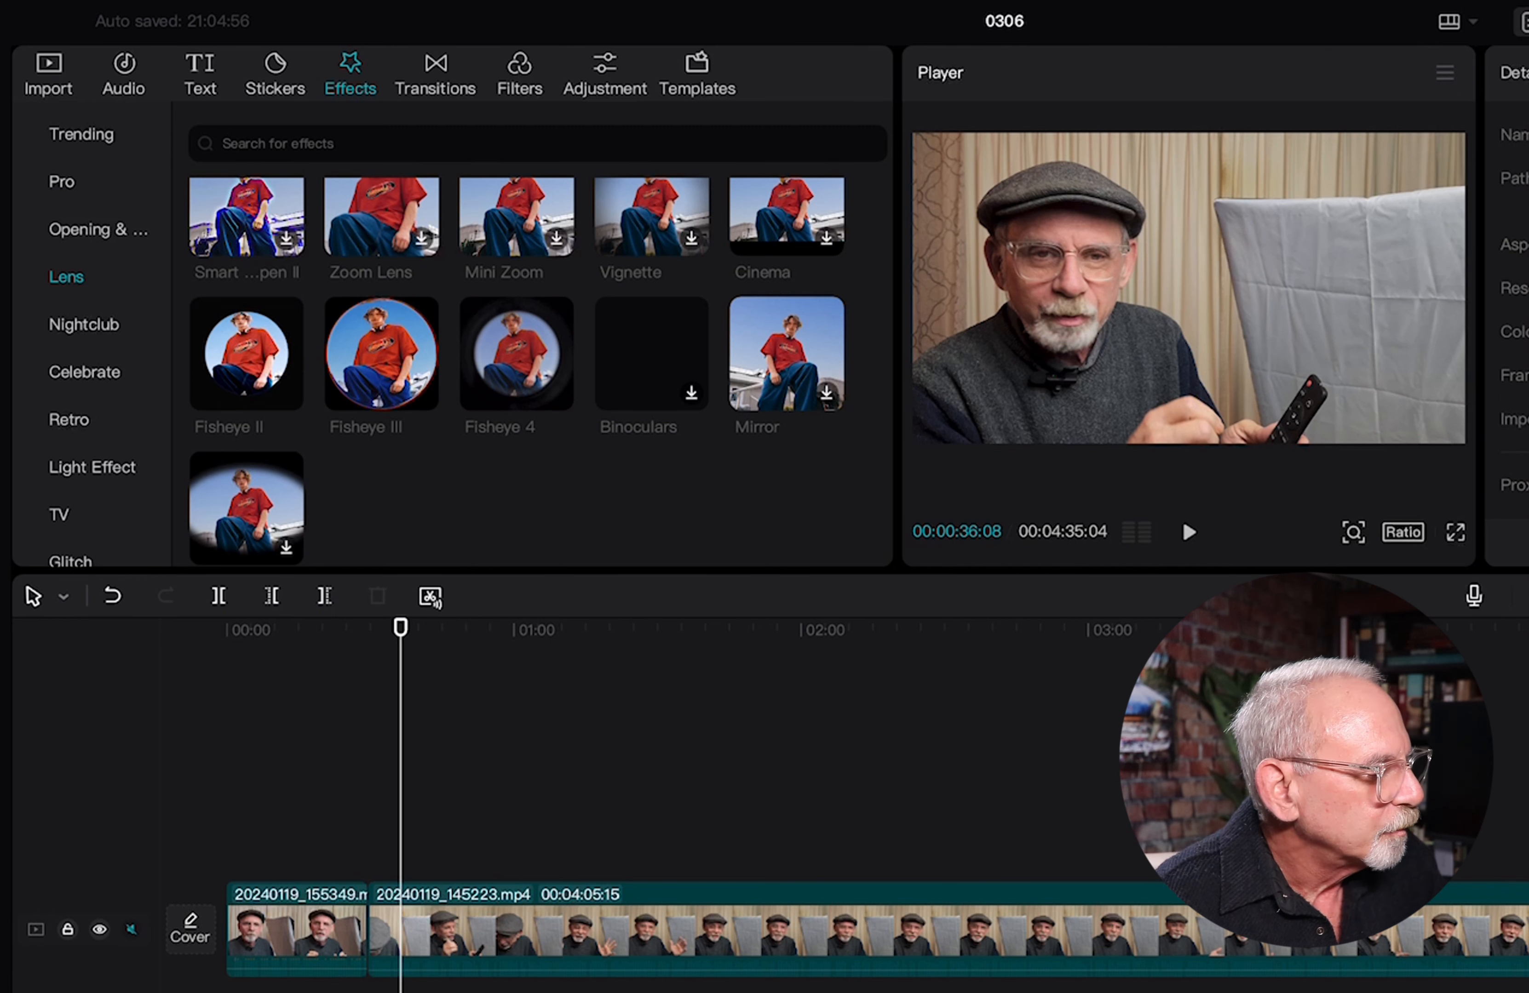
Step: Add the Retro effect Frosted Quality at the start of the timeline and extend it across the first clip
click(71, 421)
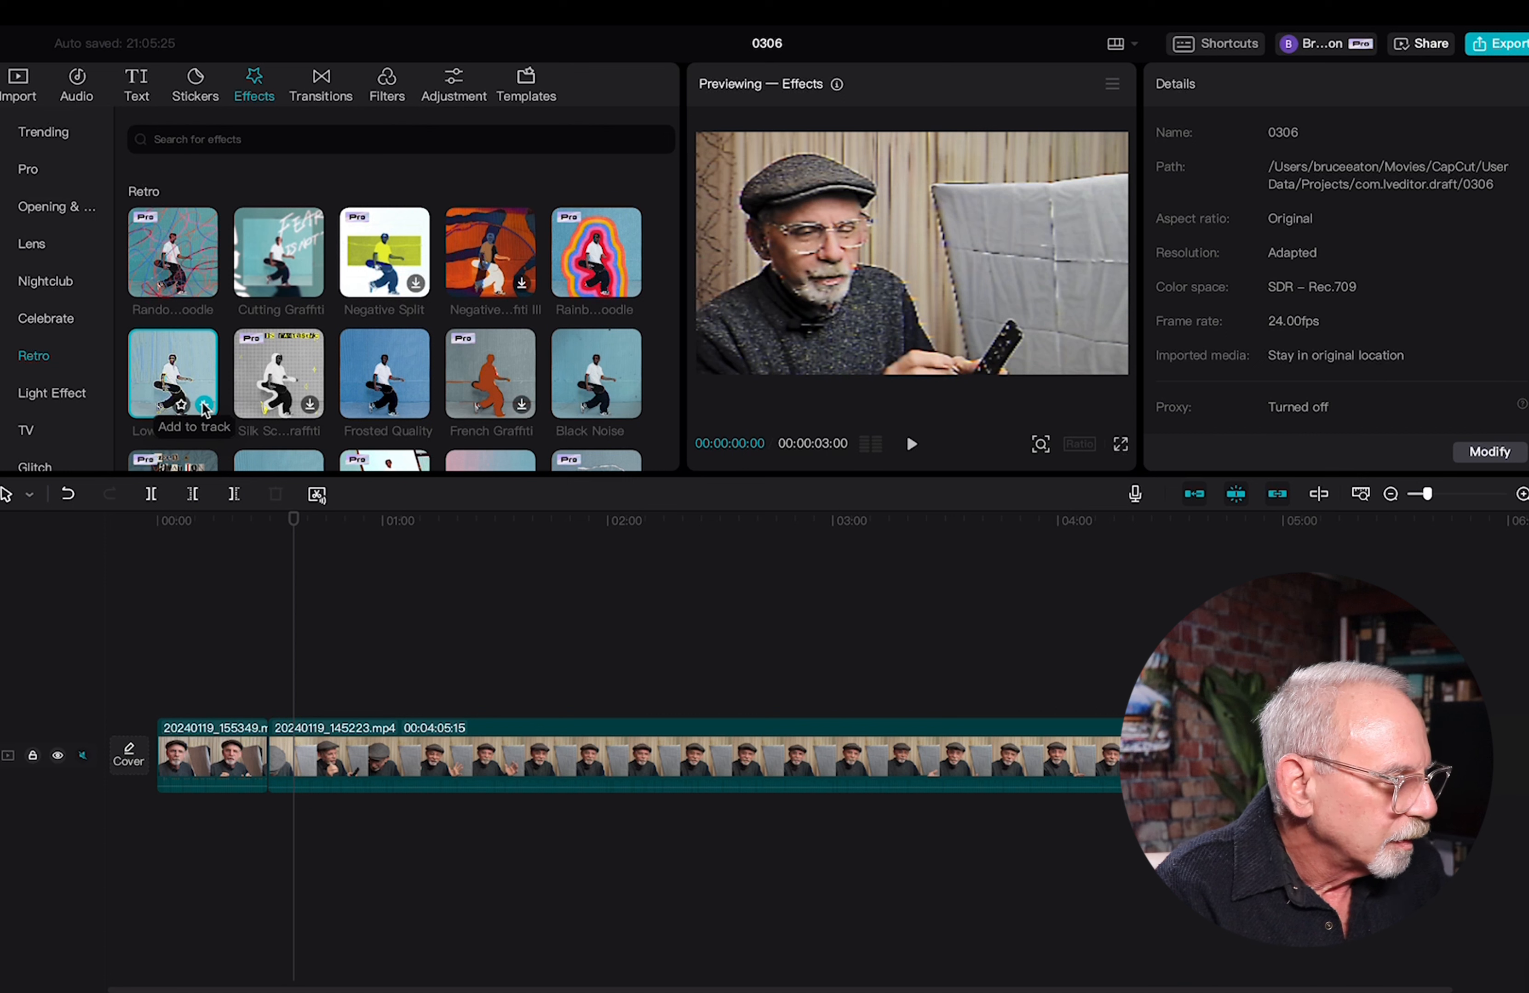
click(179, 639)
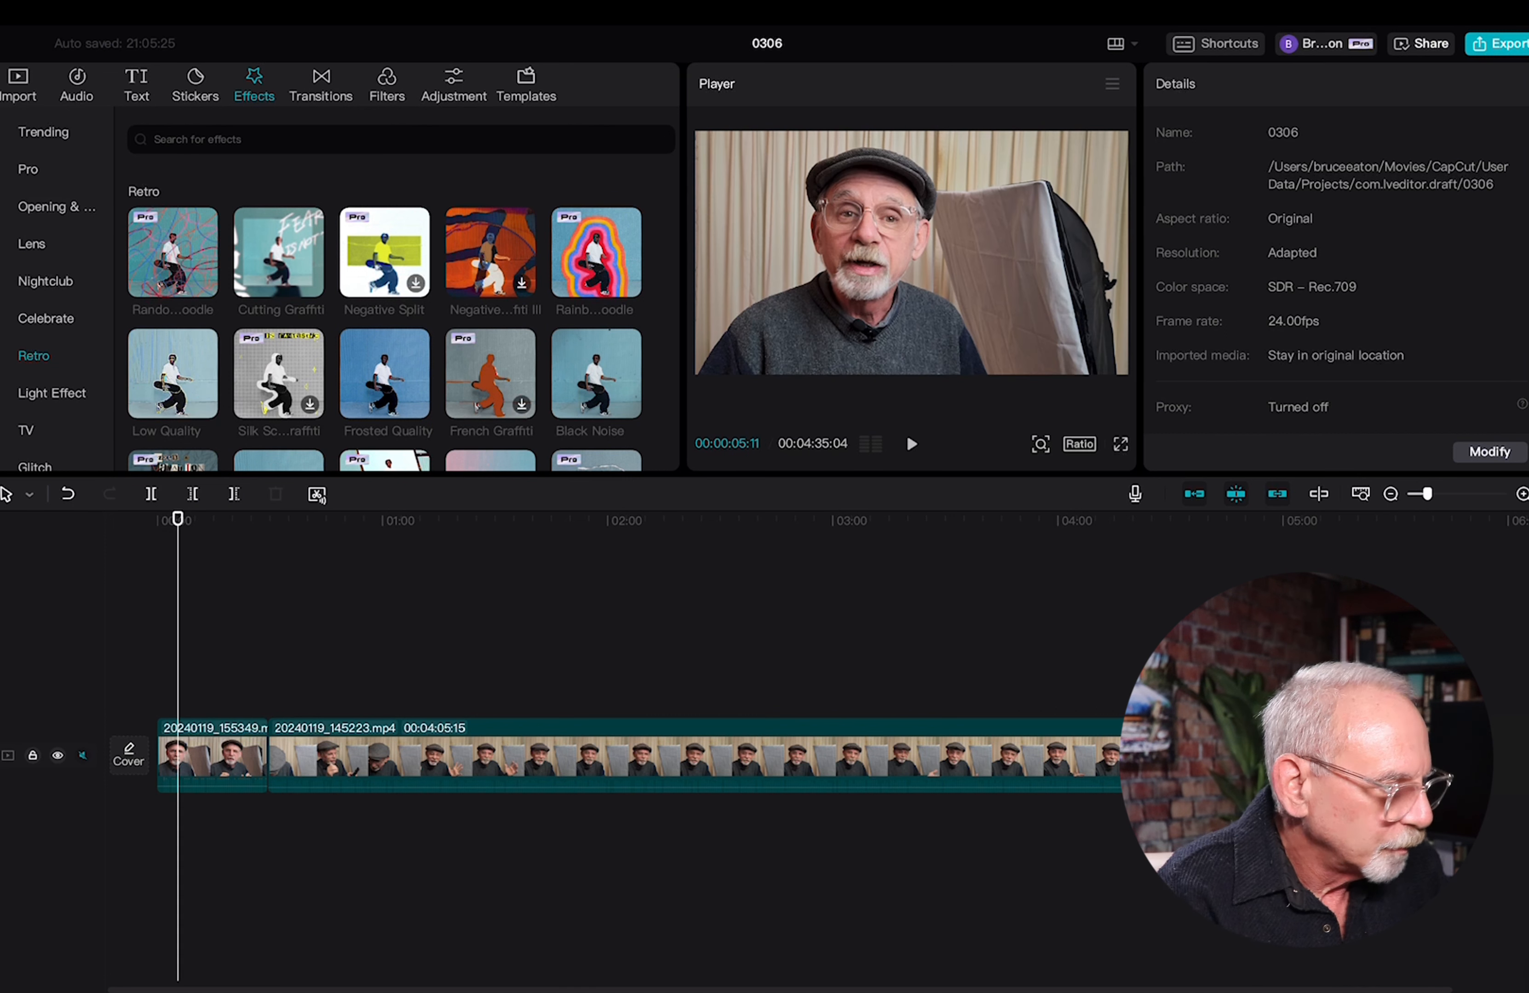
key(Home)
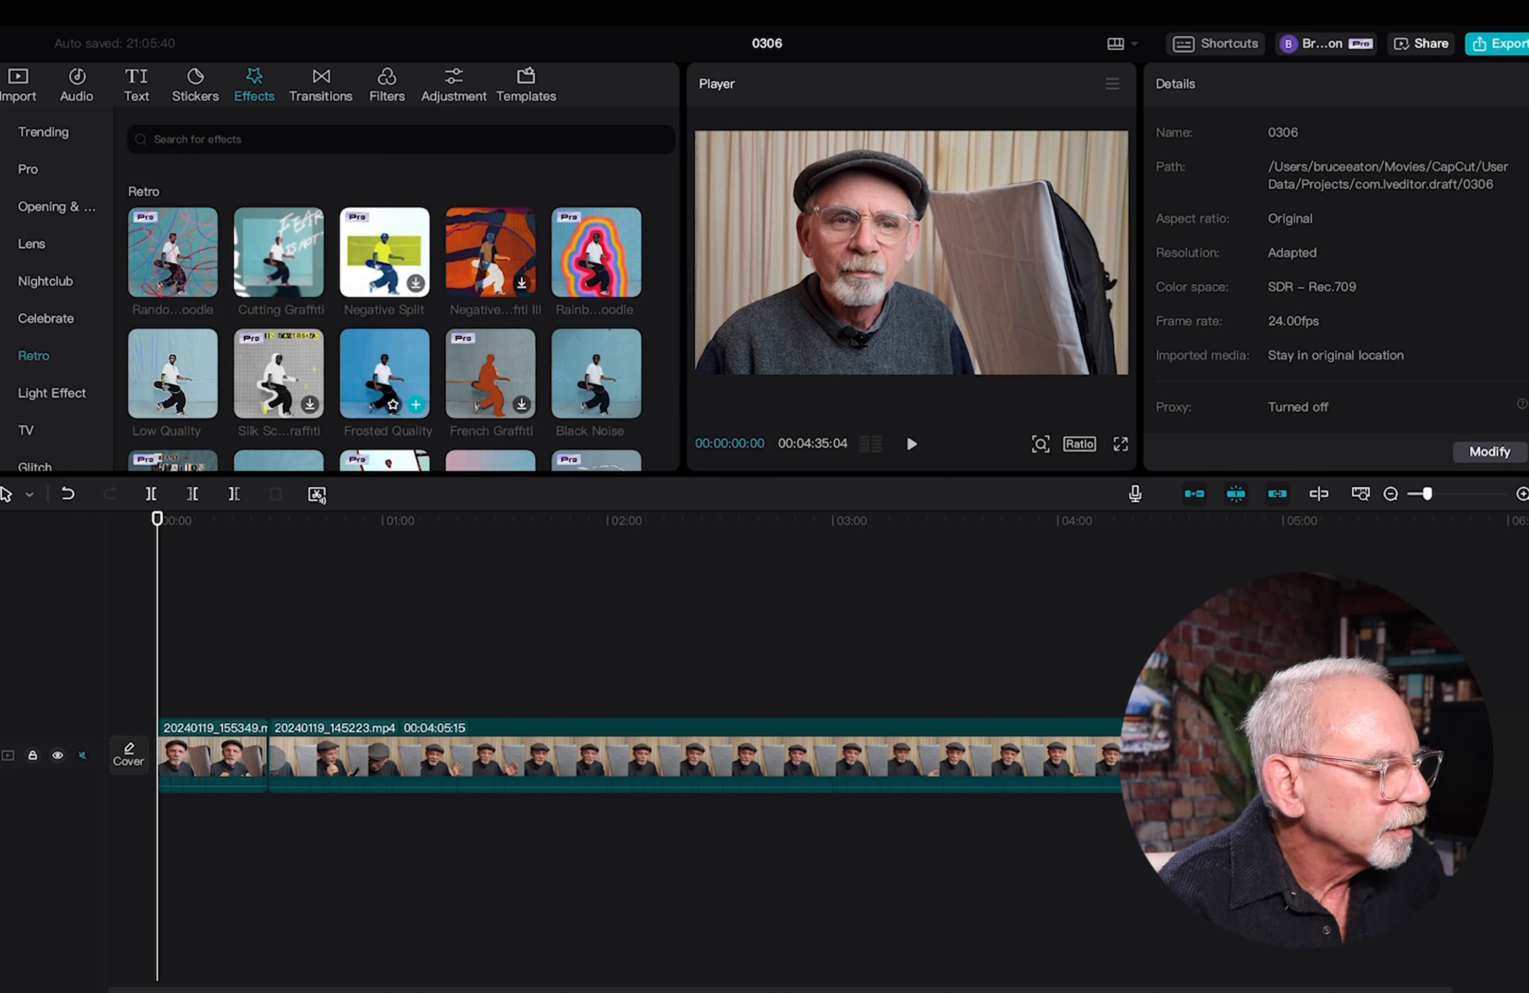
click(381, 387)
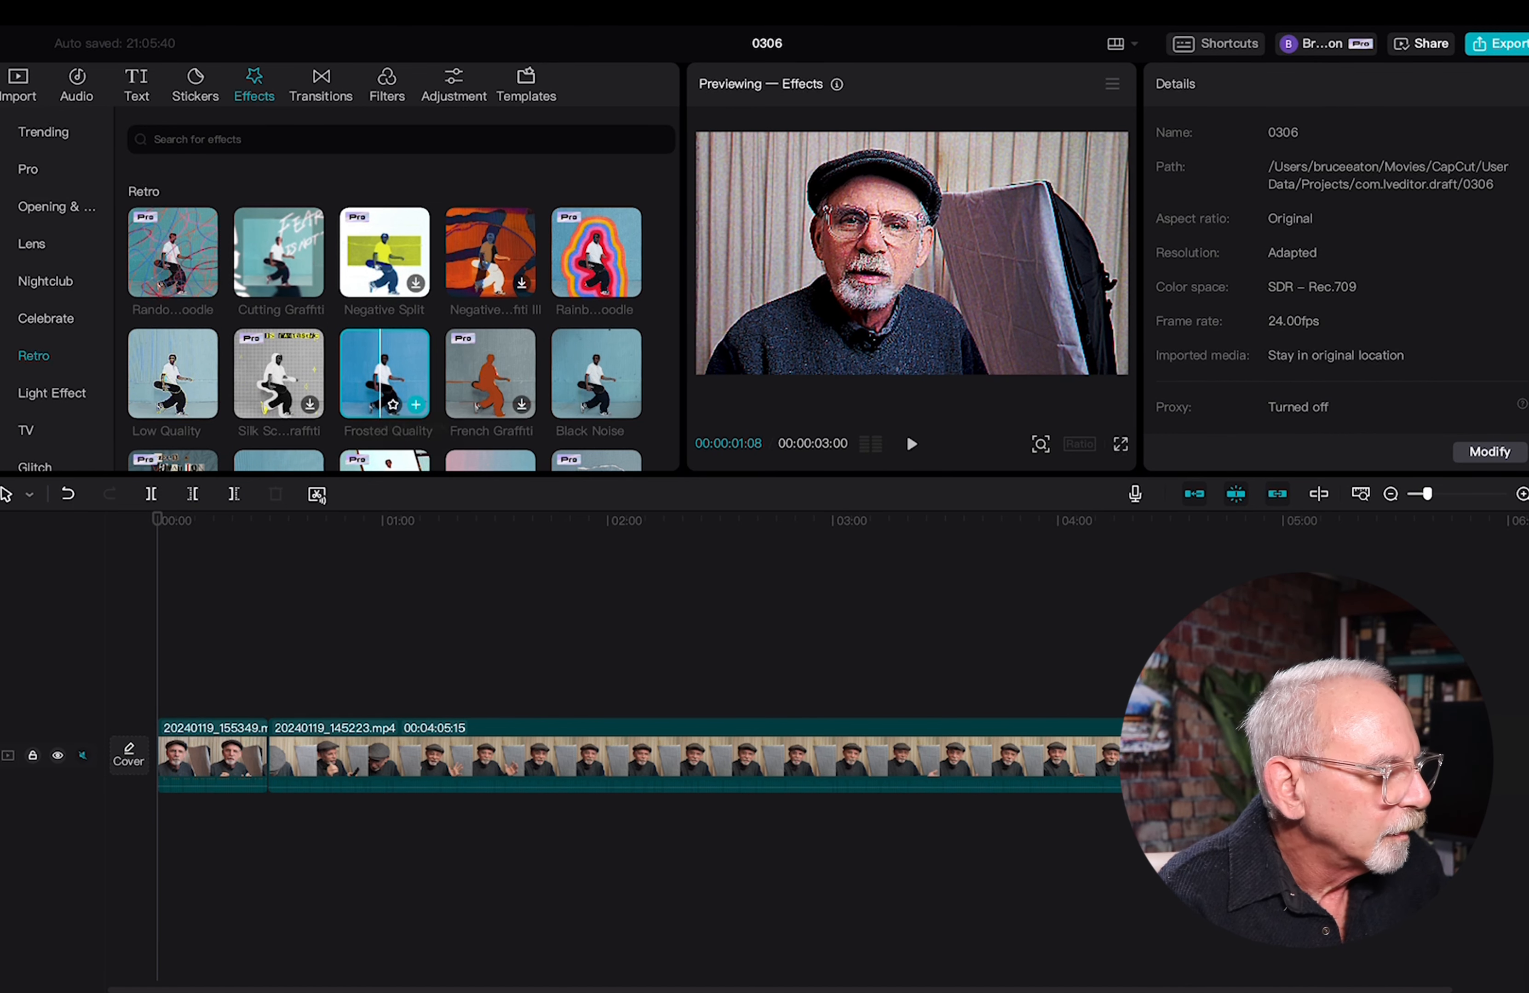
click(416, 405)
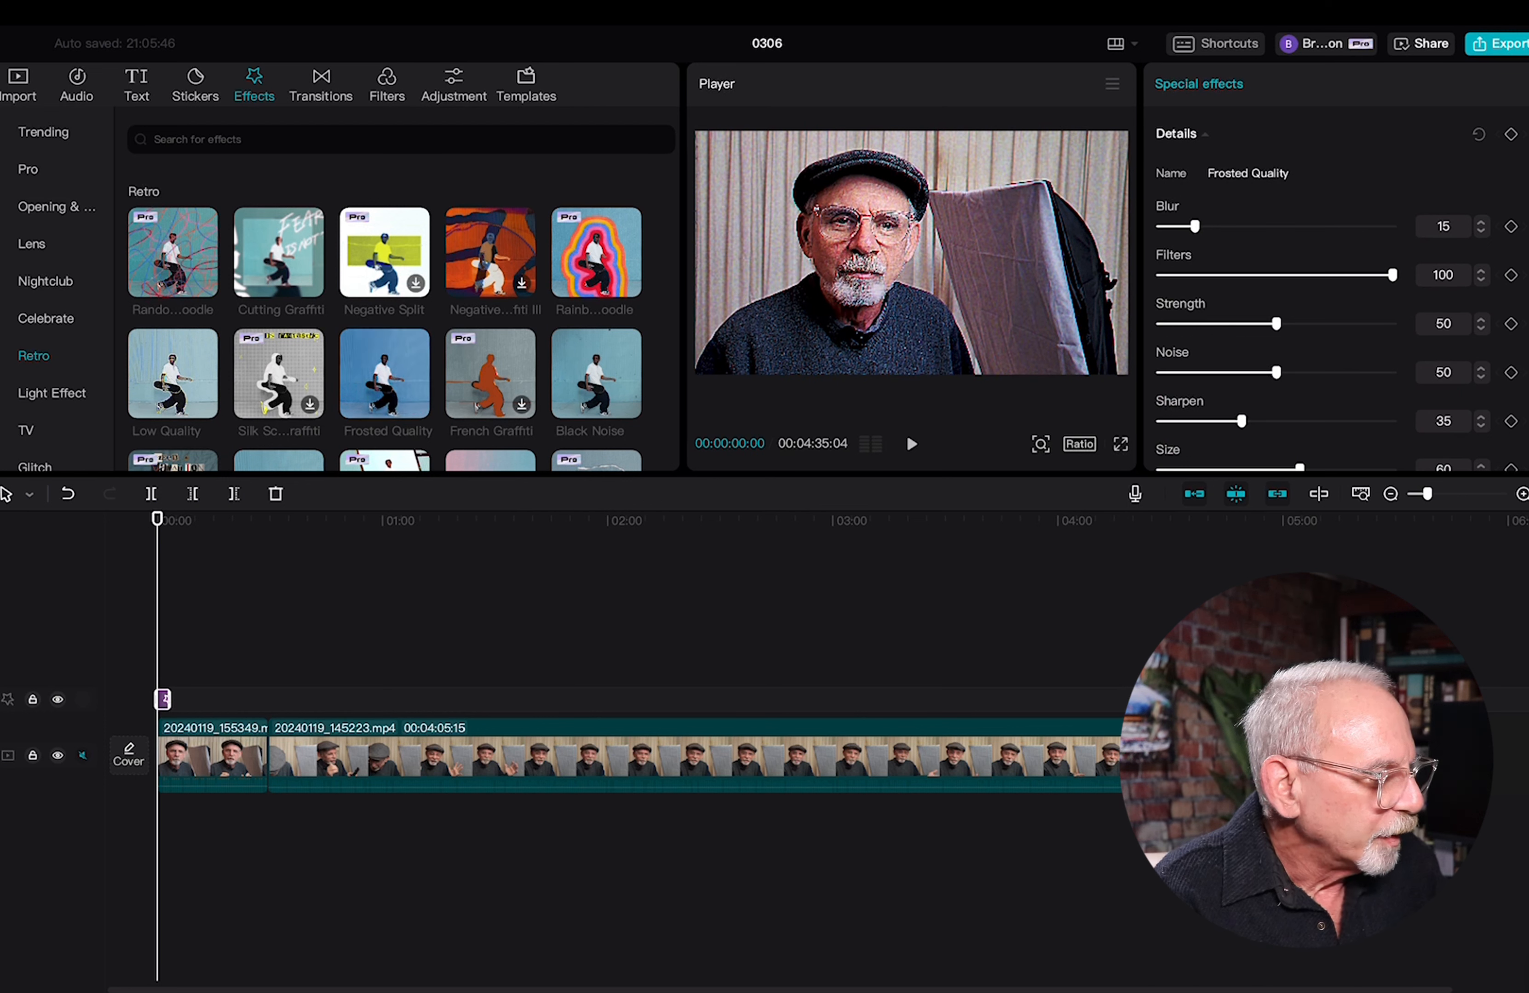
drag(168, 700, 265, 705)
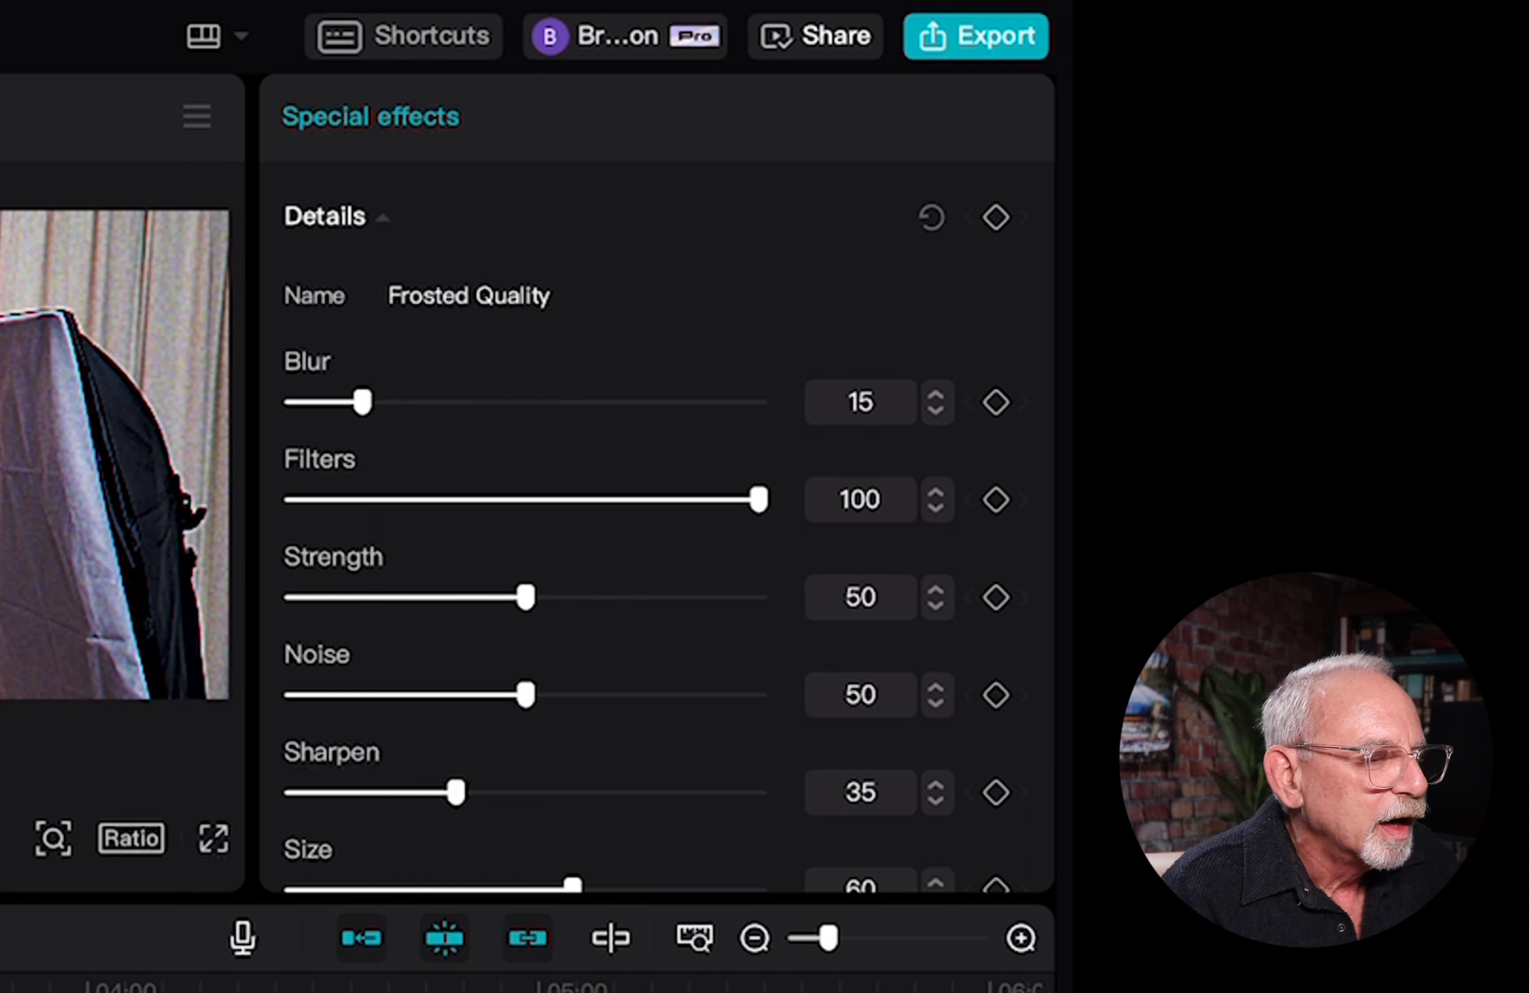
Step: Set the Frosted Quality effect's Blur to 28, Filters to 89 and Strength to 54
drag(362, 402, 728, 402)
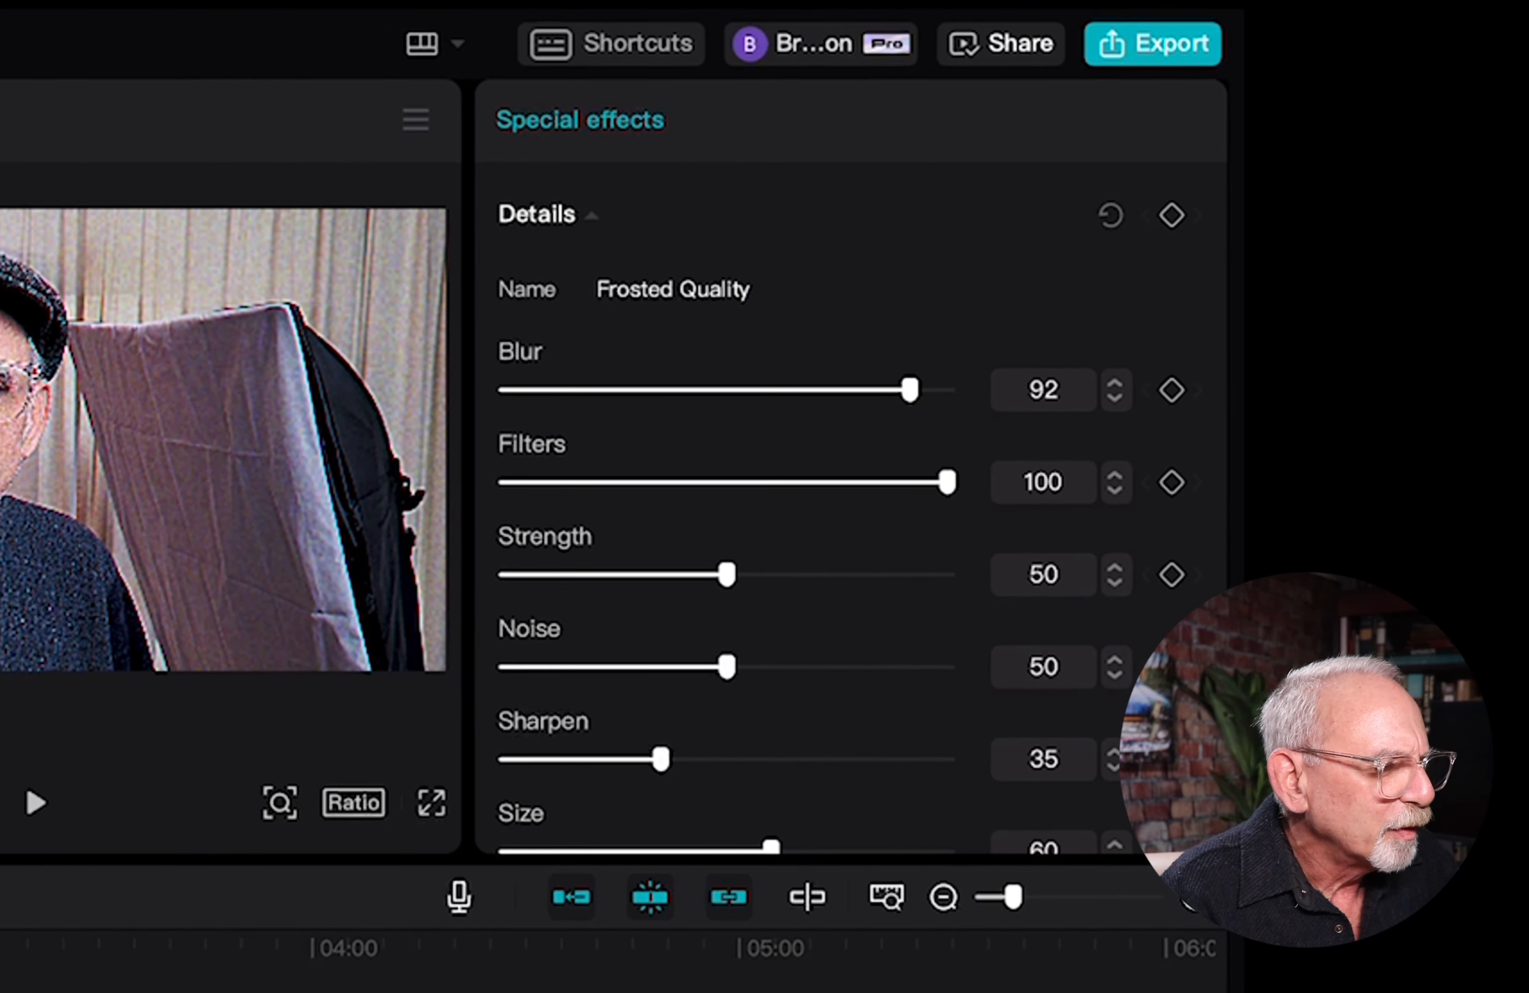
drag(909, 390, 871, 375)
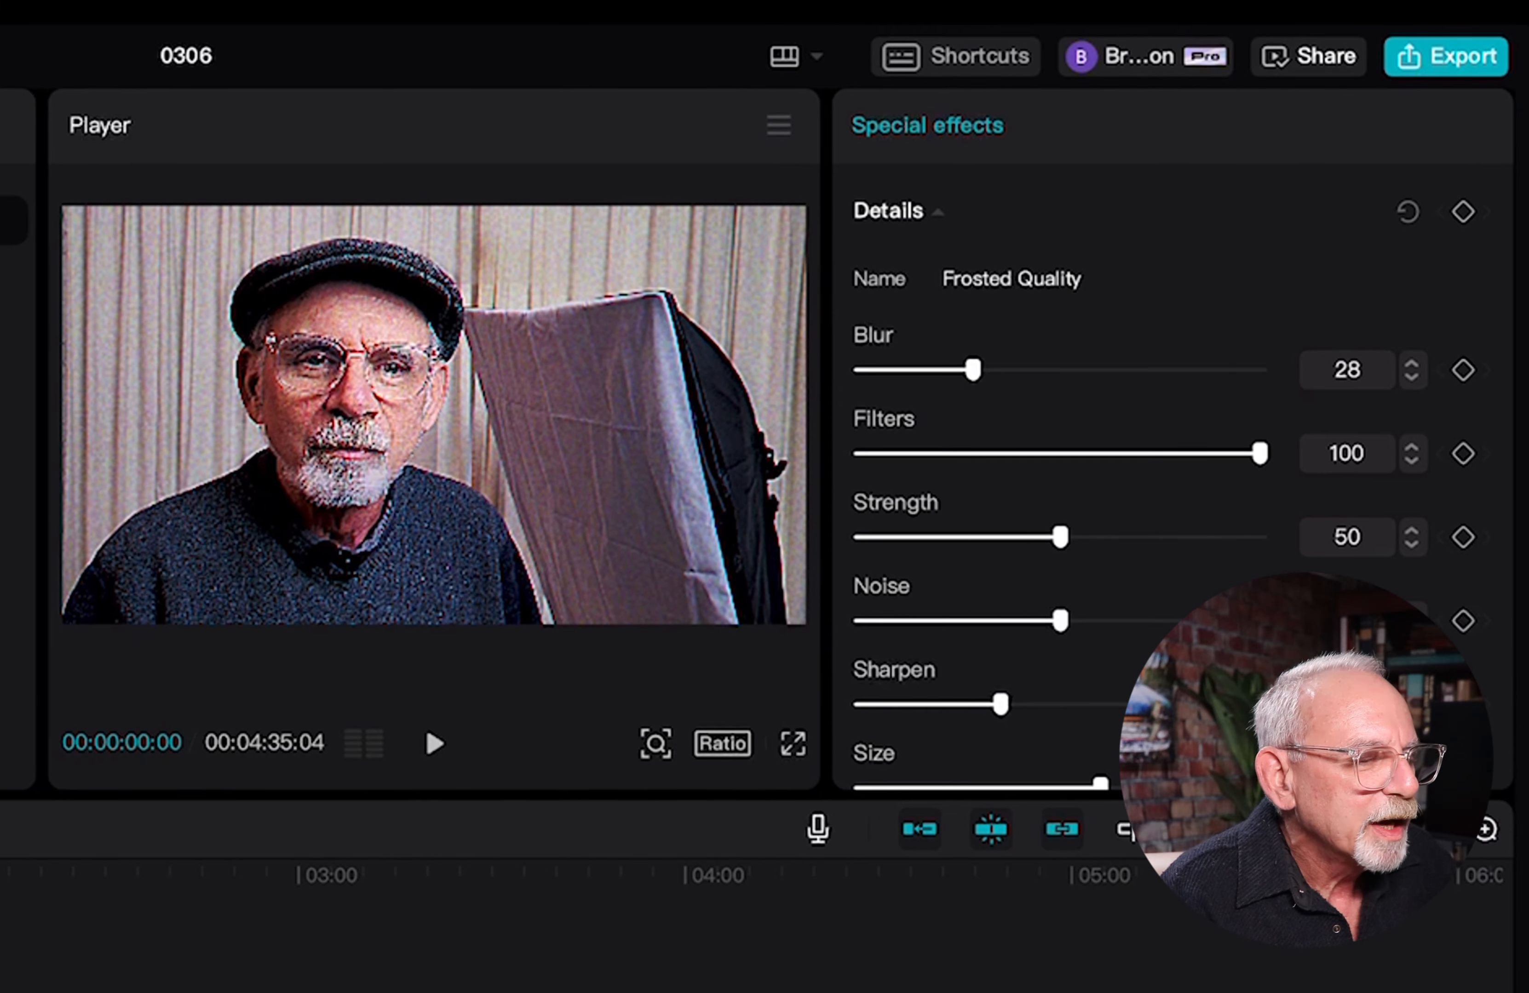
drag(1259, 453, 1216, 453)
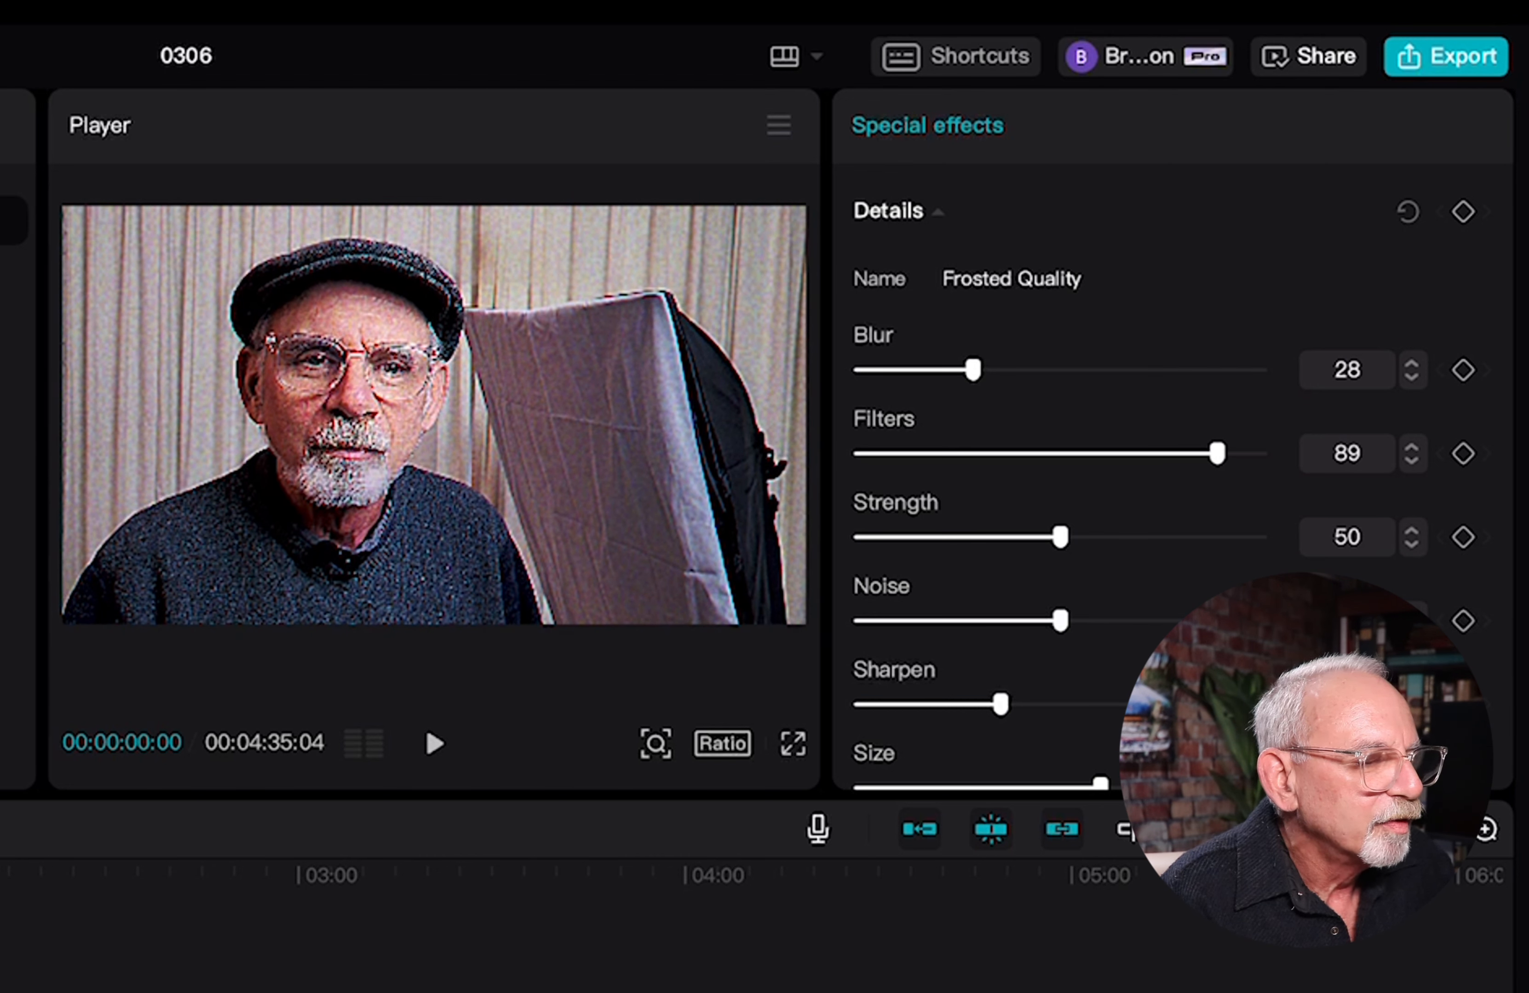
mouse_move(1060, 537)
mouse_down()
mouse_move(854, 537)
mouse_move(1267, 537)
mouse_move(1075, 537)
mouse_up()
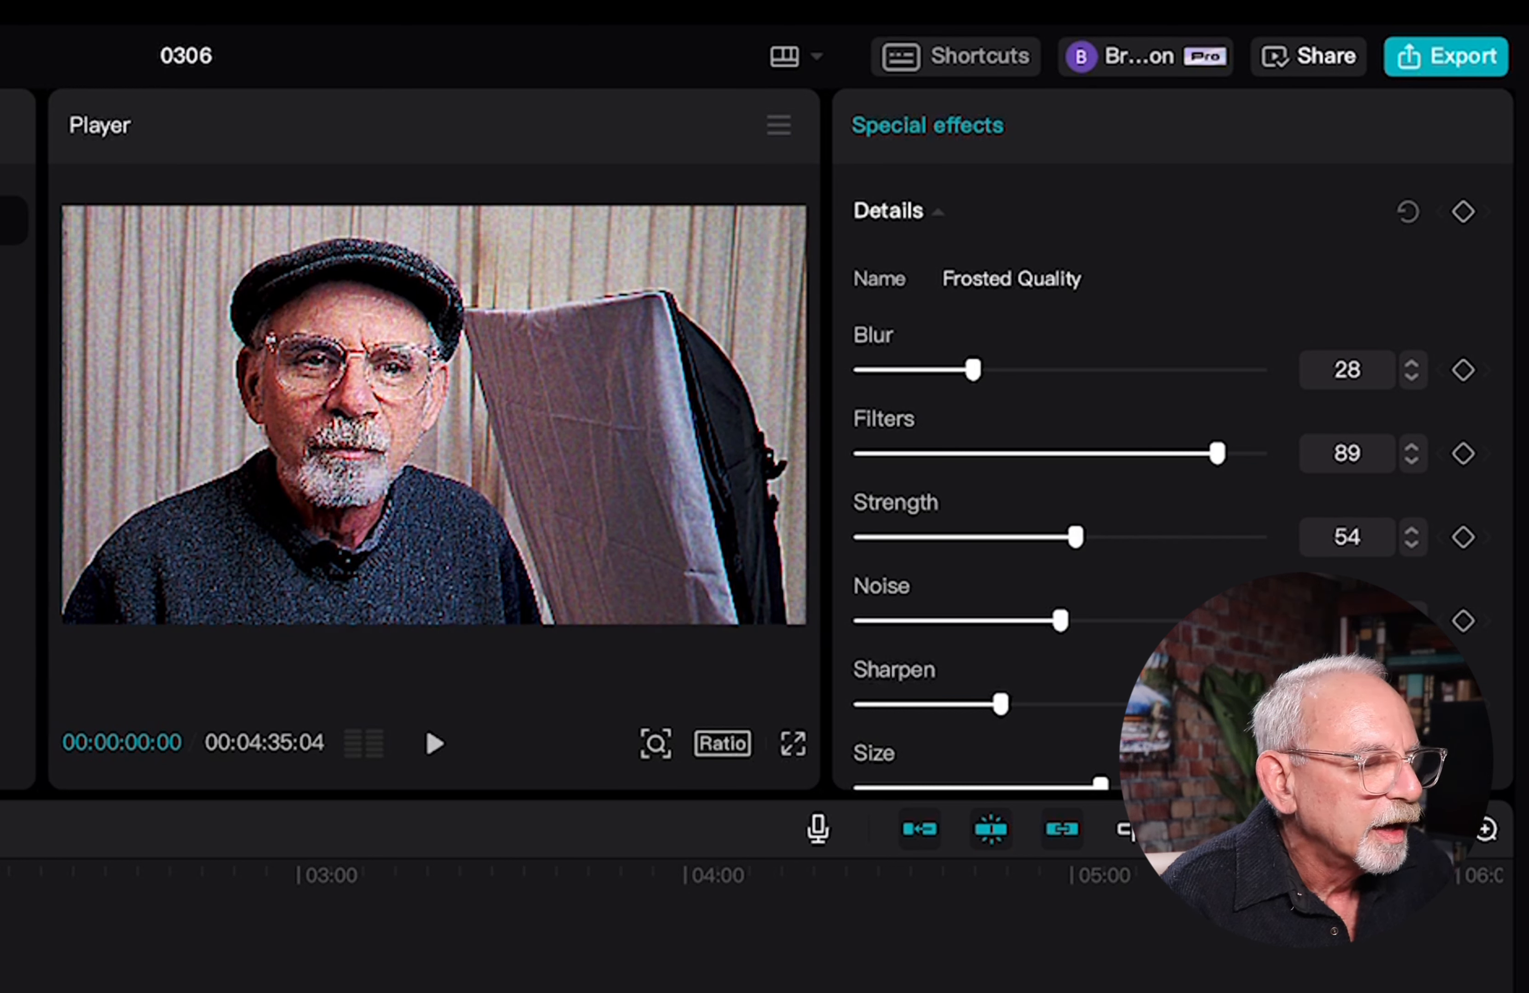
Step: Slightly lower the Frosted Quality effect's Noise, slightly raise its Sharpen and adjust its Size
mouse_move(1059, 620)
mouse_down()
mouse_move(1136, 620)
mouse_move(860, 620)
mouse_move(1040, 620)
mouse_up()
mouse_move(1000, 704)
mouse_down()
mouse_move(1149, 704)
mouse_move(887, 705)
mouse_move(1148, 704)
mouse_move(1020, 705)
mouse_up()
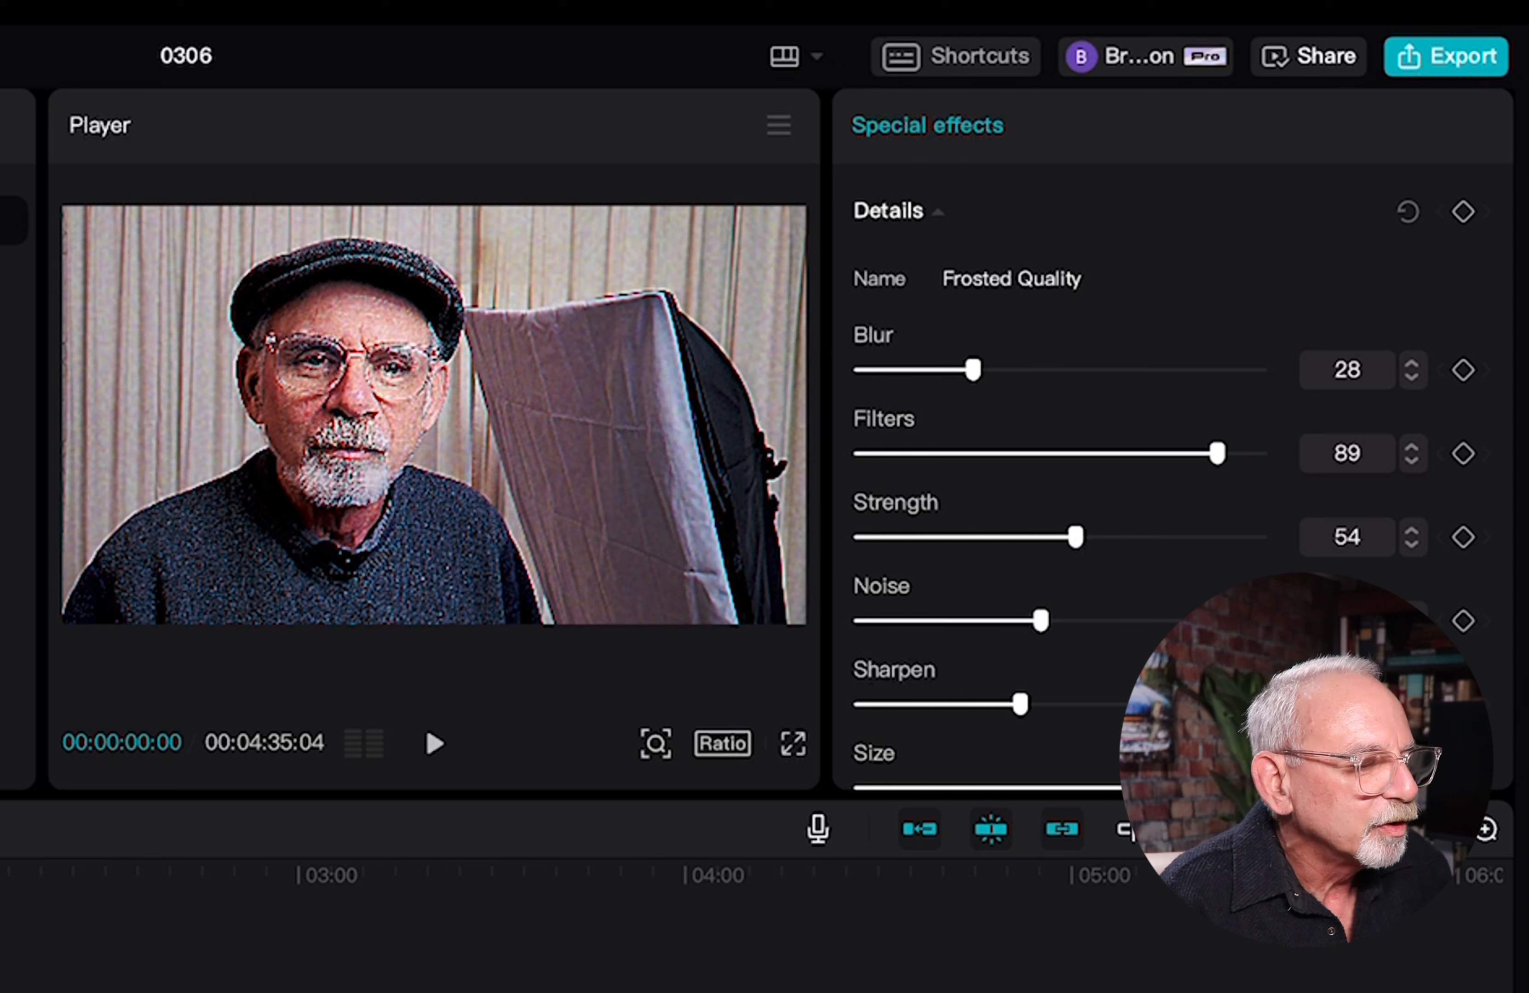
drag(1135, 786, 1059, 785)
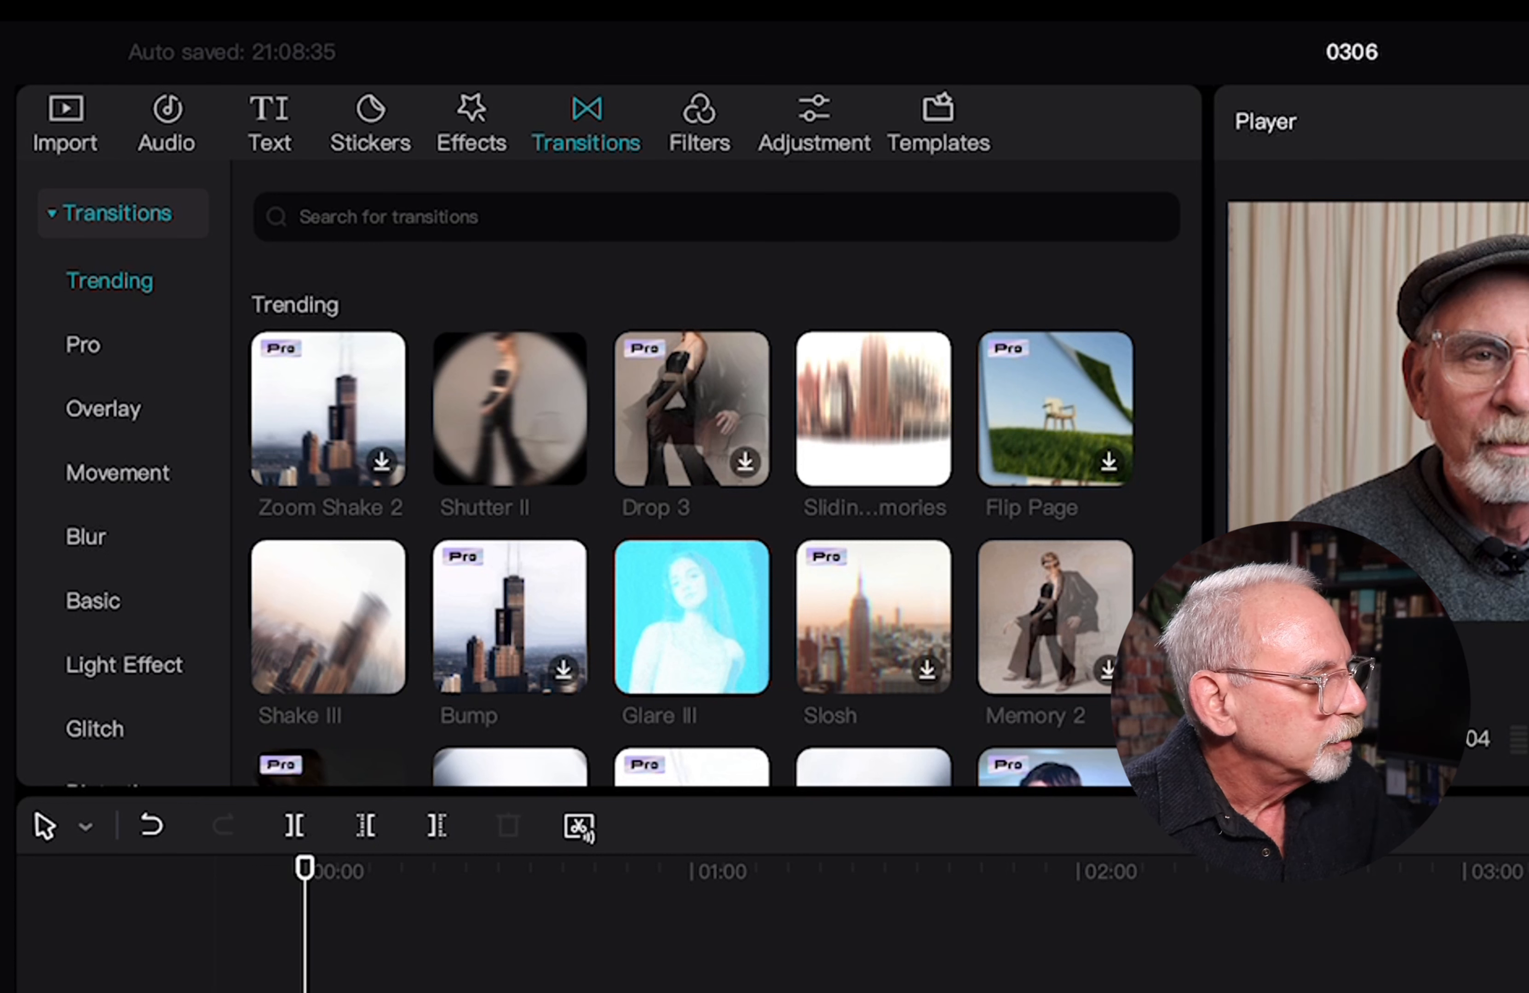
Step: Look through the Pro and Overlay transitions and preview the Black Fade transition
click(87, 345)
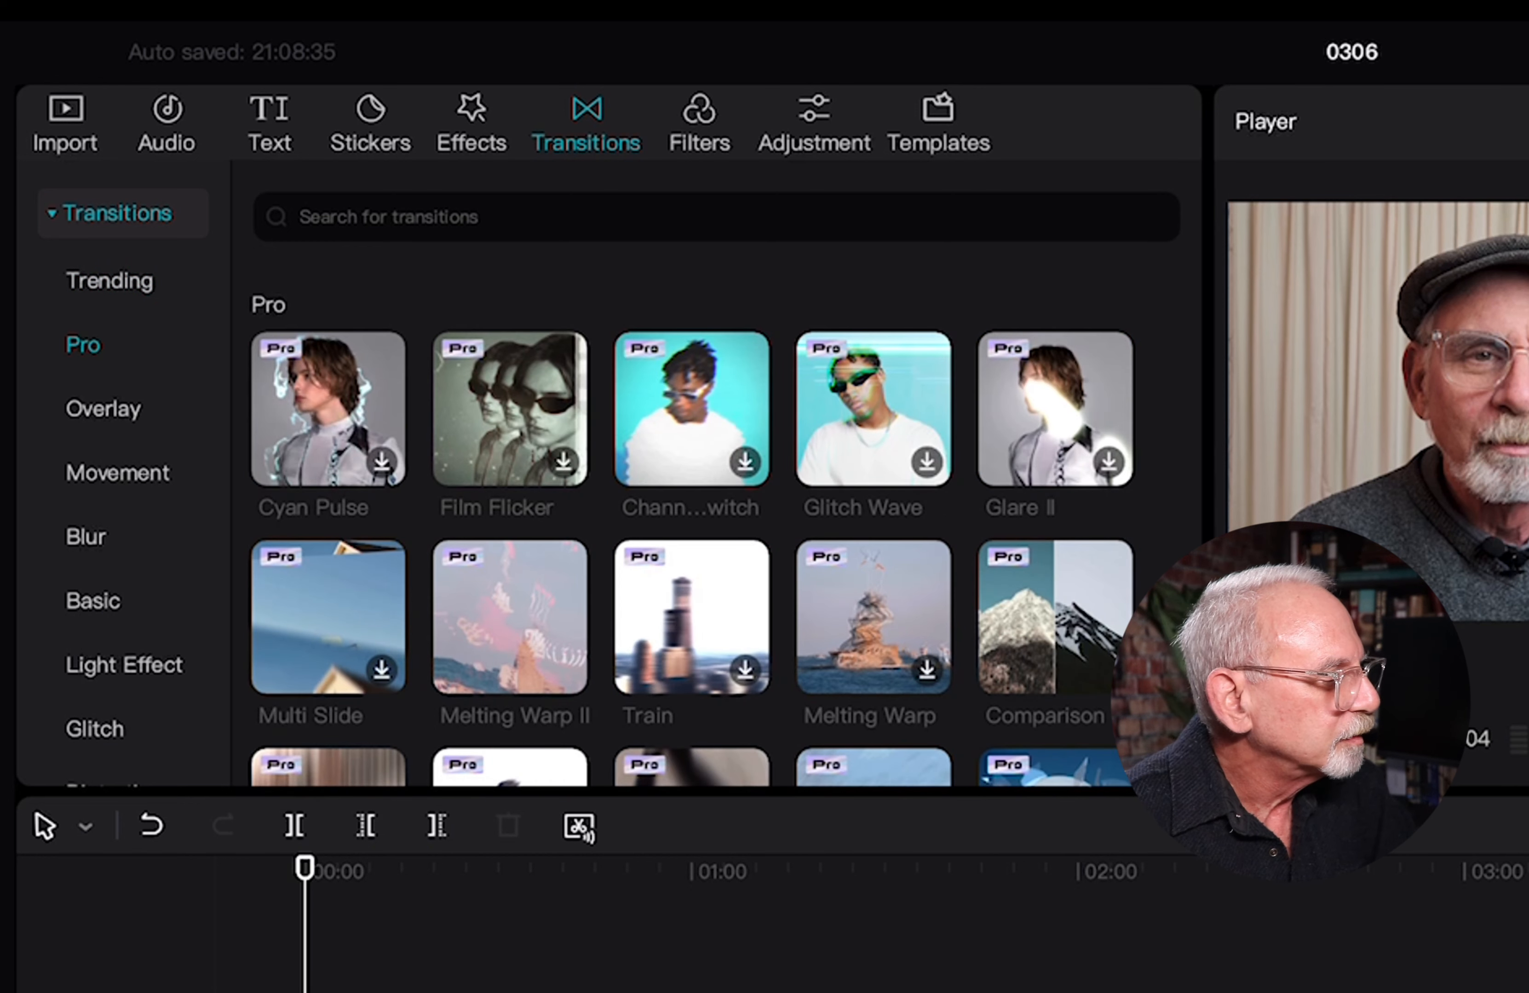
click(103, 413)
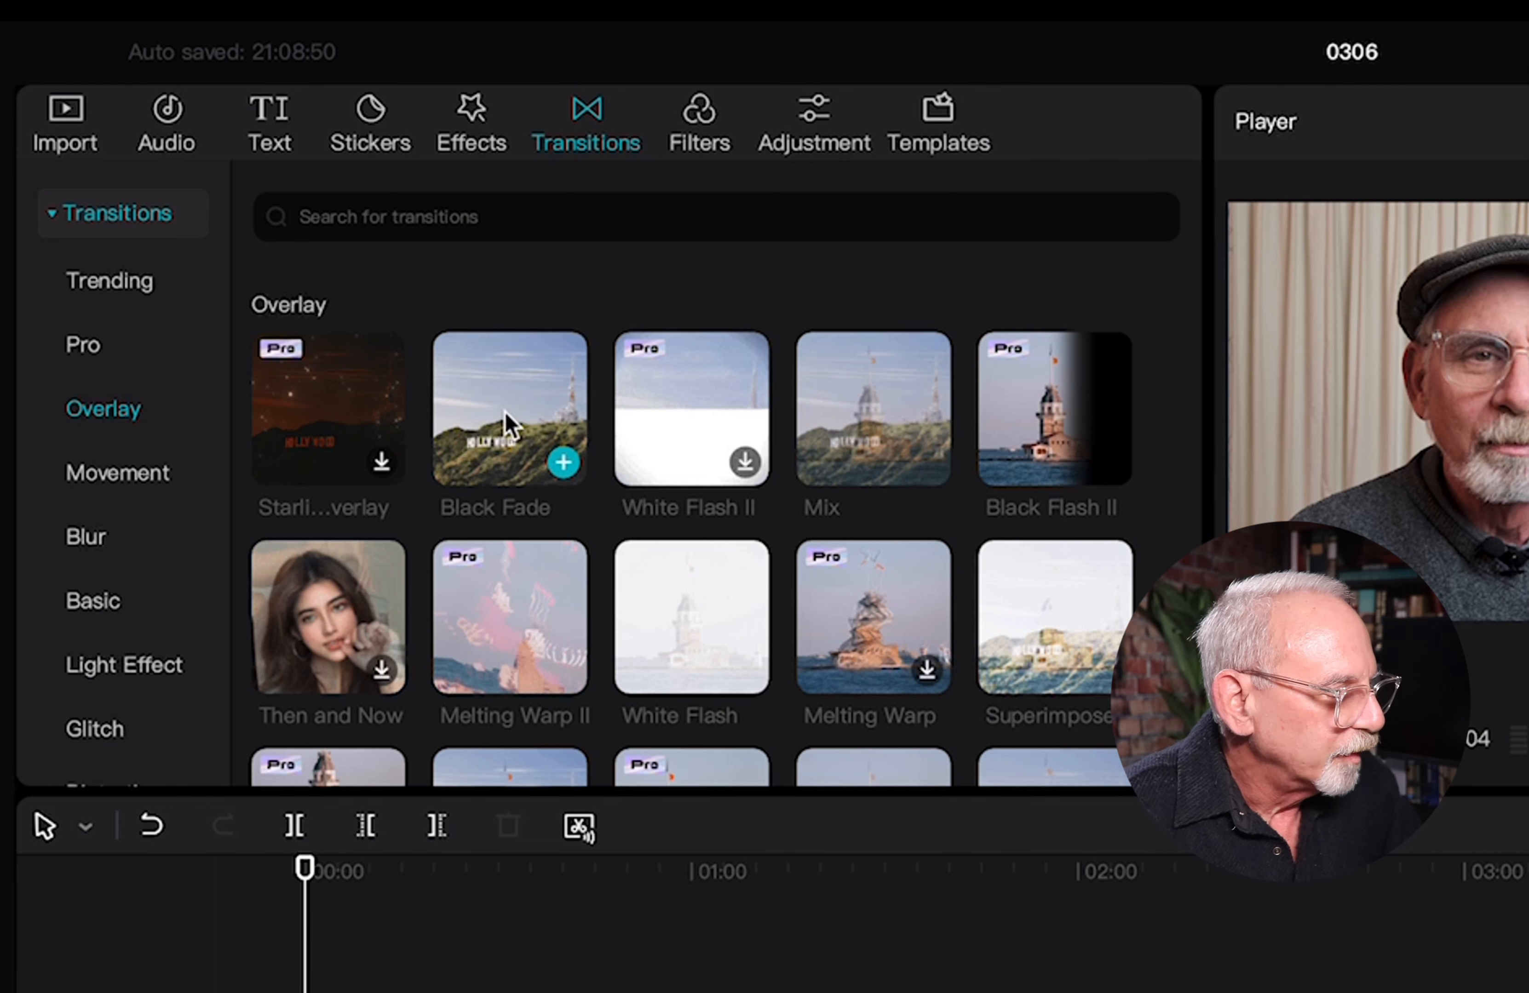
click(506, 419)
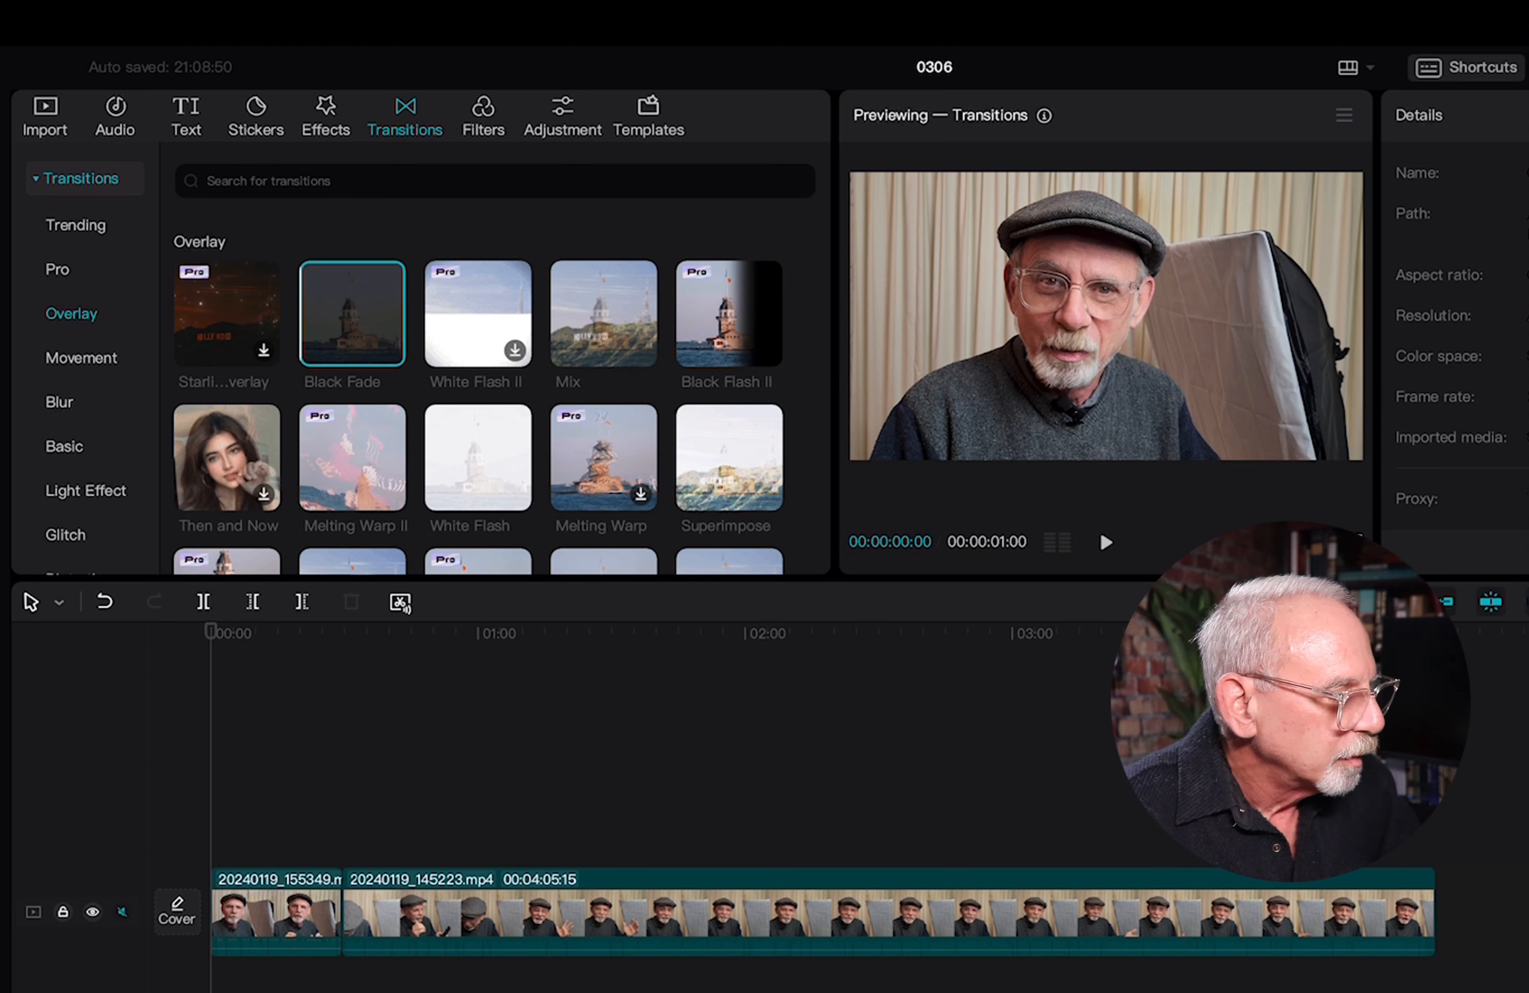
Step: Apply the Black Fade transition at the cut between the two clips and play the timeline from just before it
drag(211, 631, 302, 631)
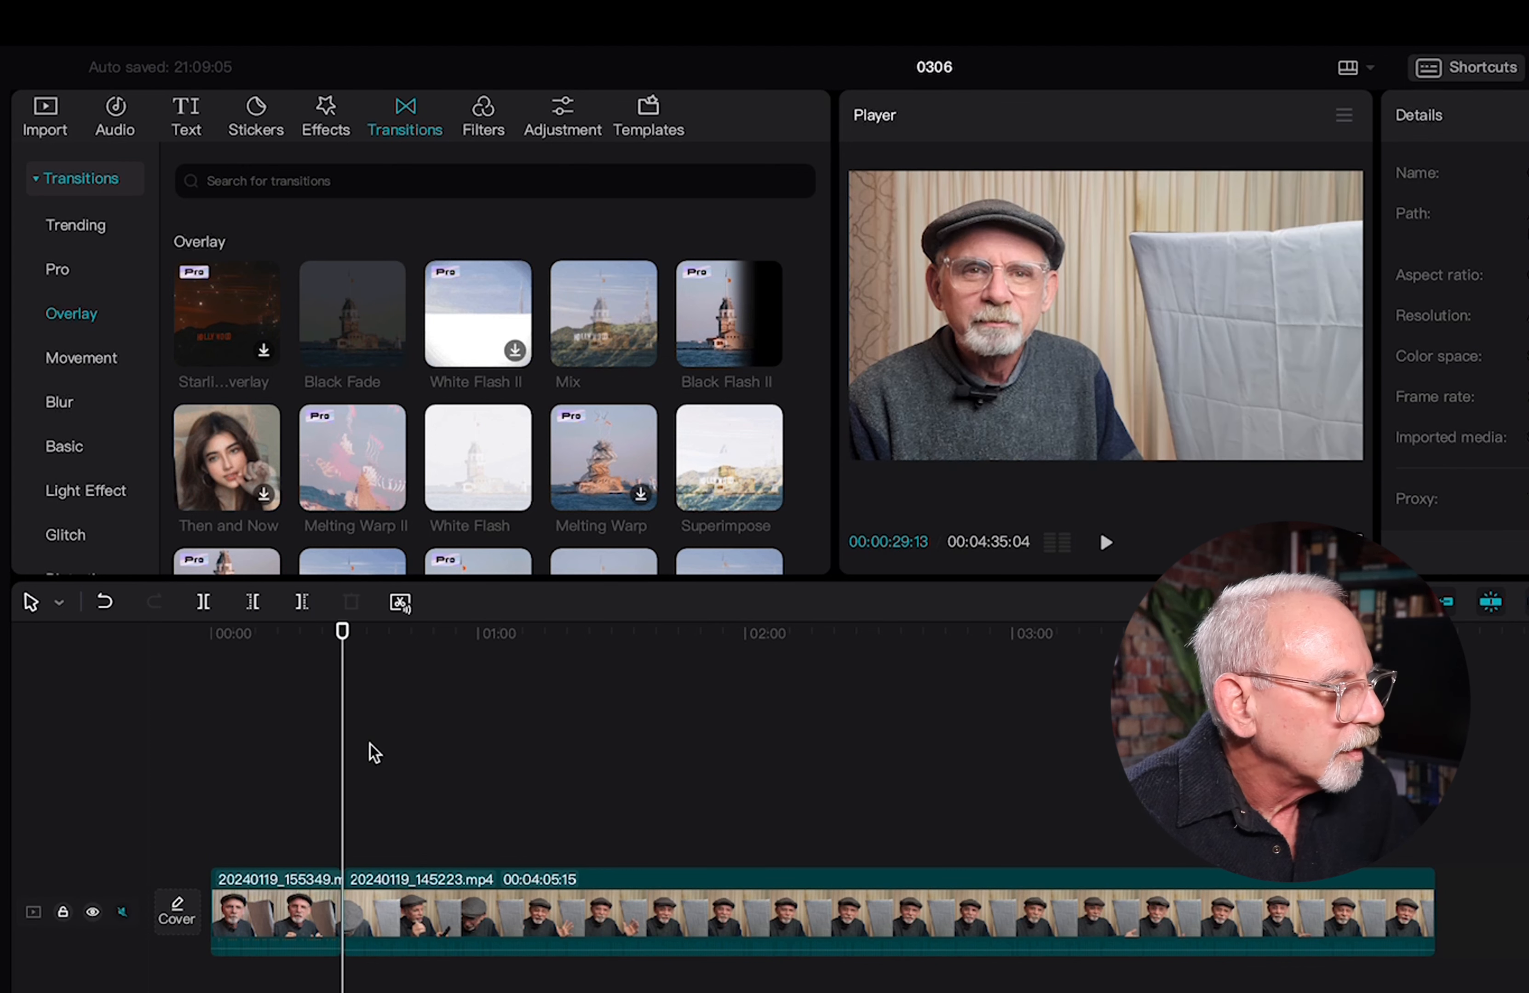
mouse_move(352, 316)
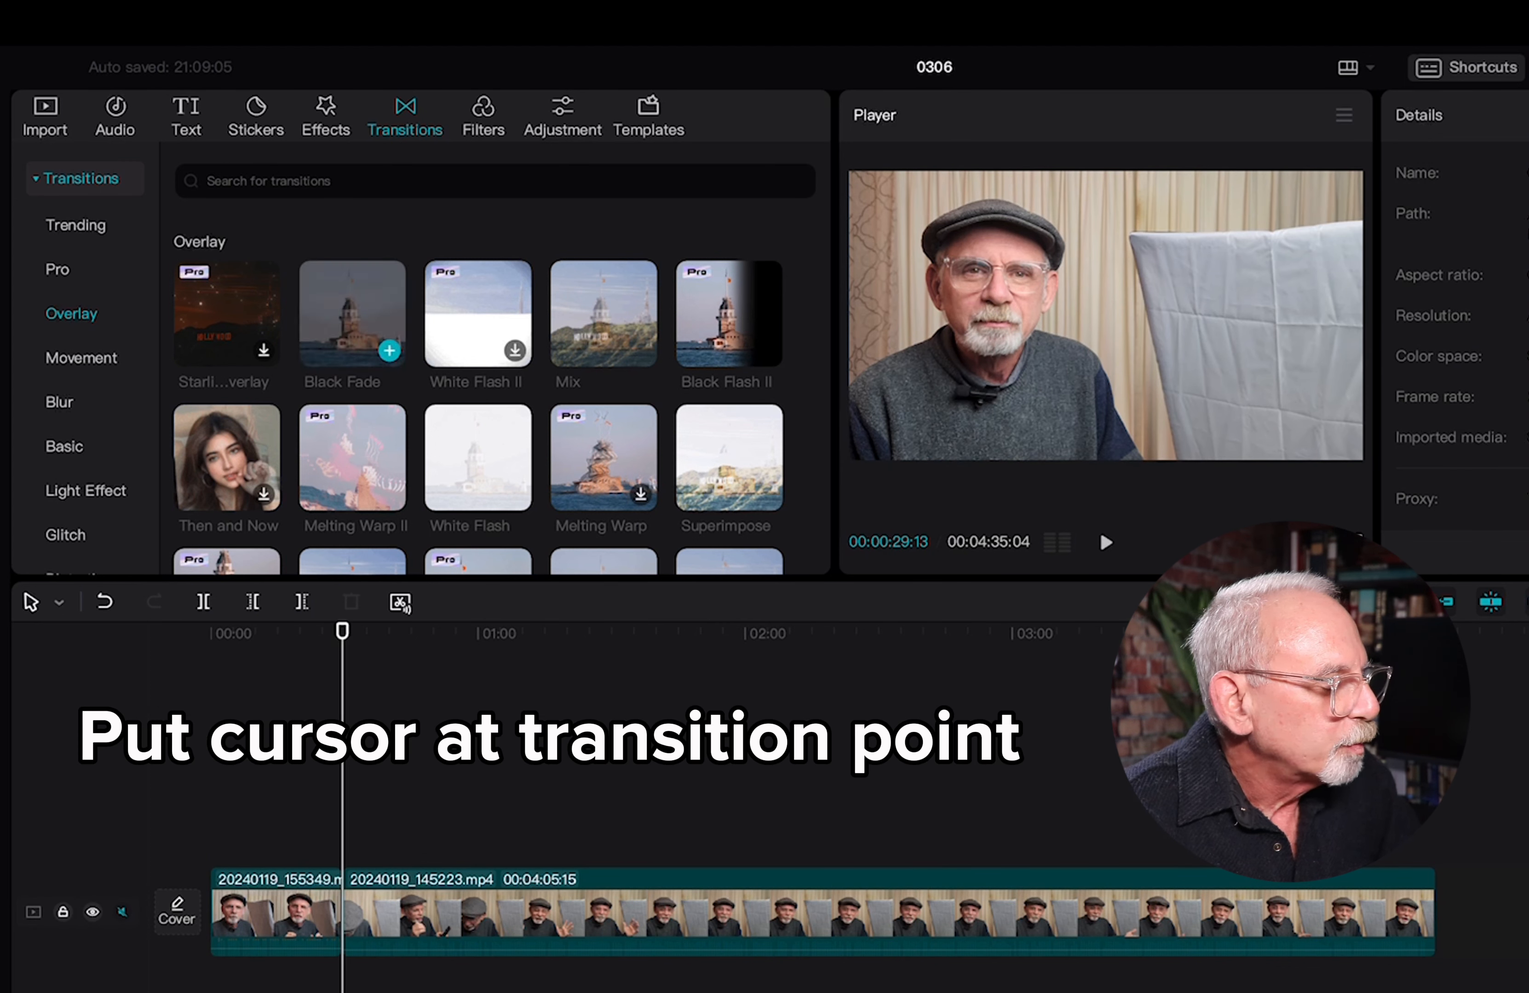
click(389, 351)
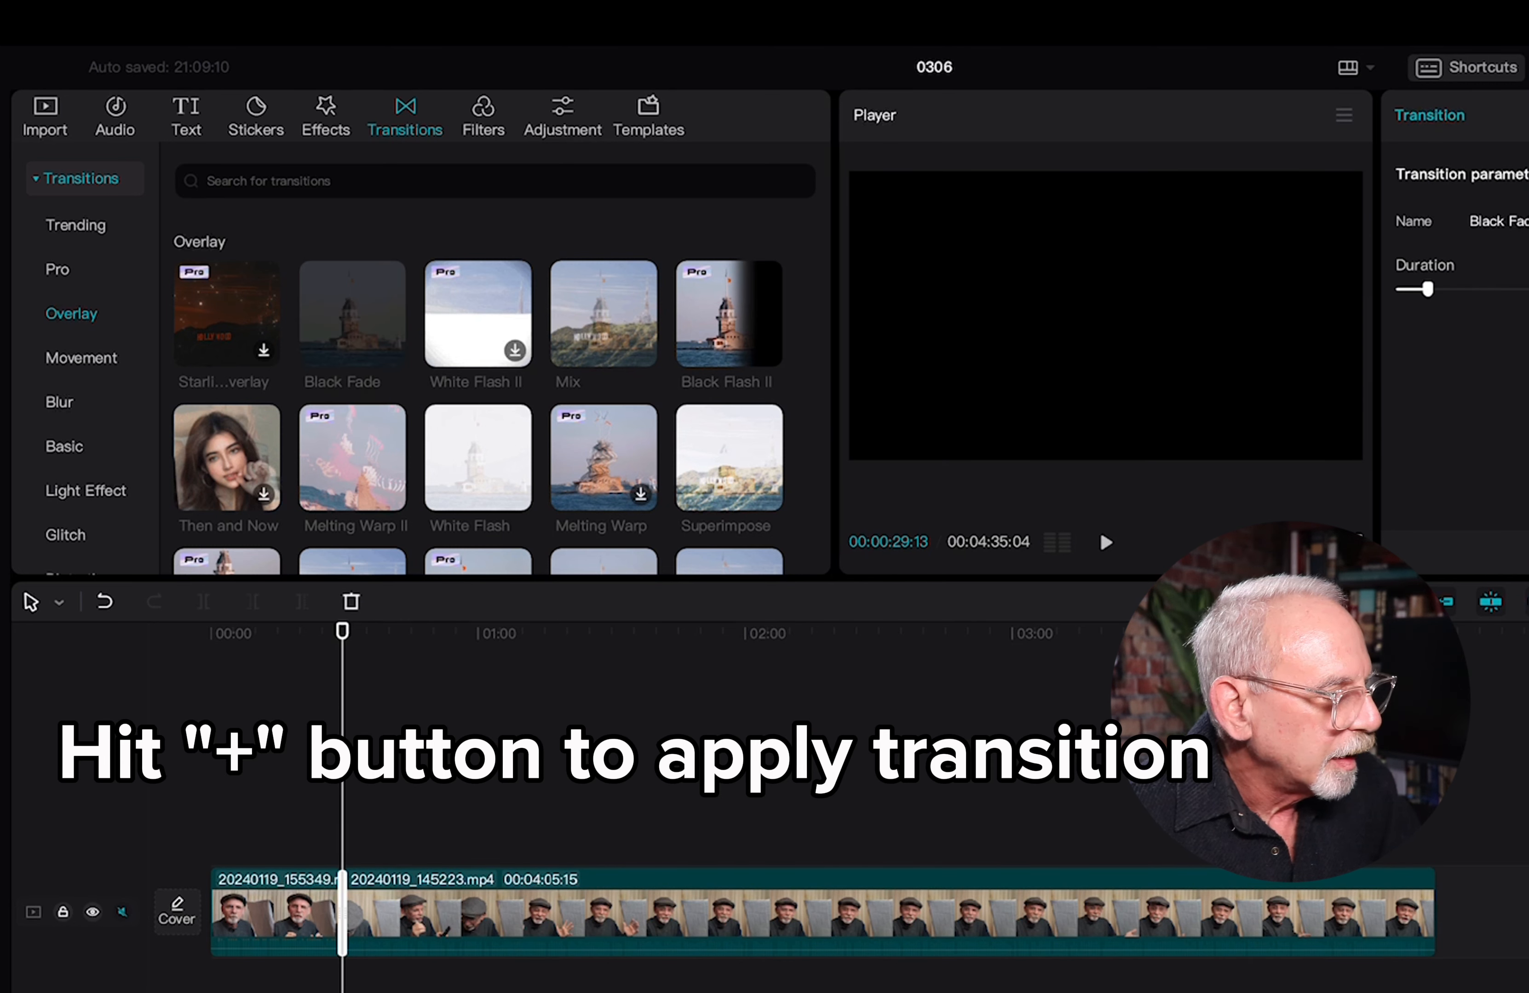
click(324, 814)
key(space)
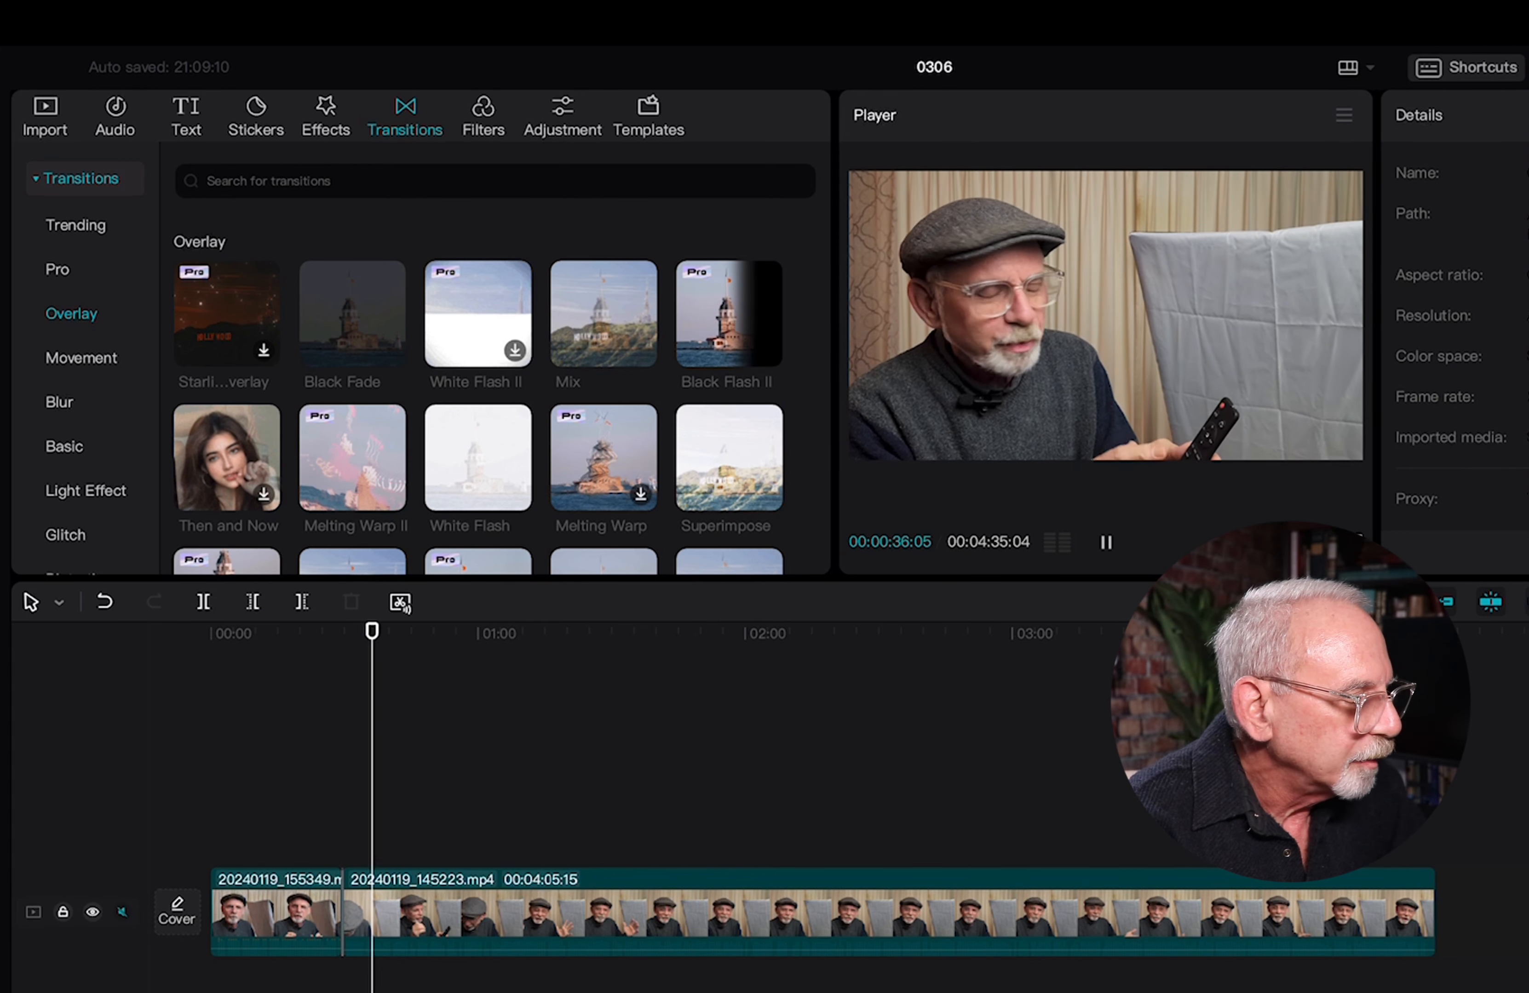
Step: Set the Black Fade transition's duration to 4.0 s and place the playhead just before the transition
click(342, 913)
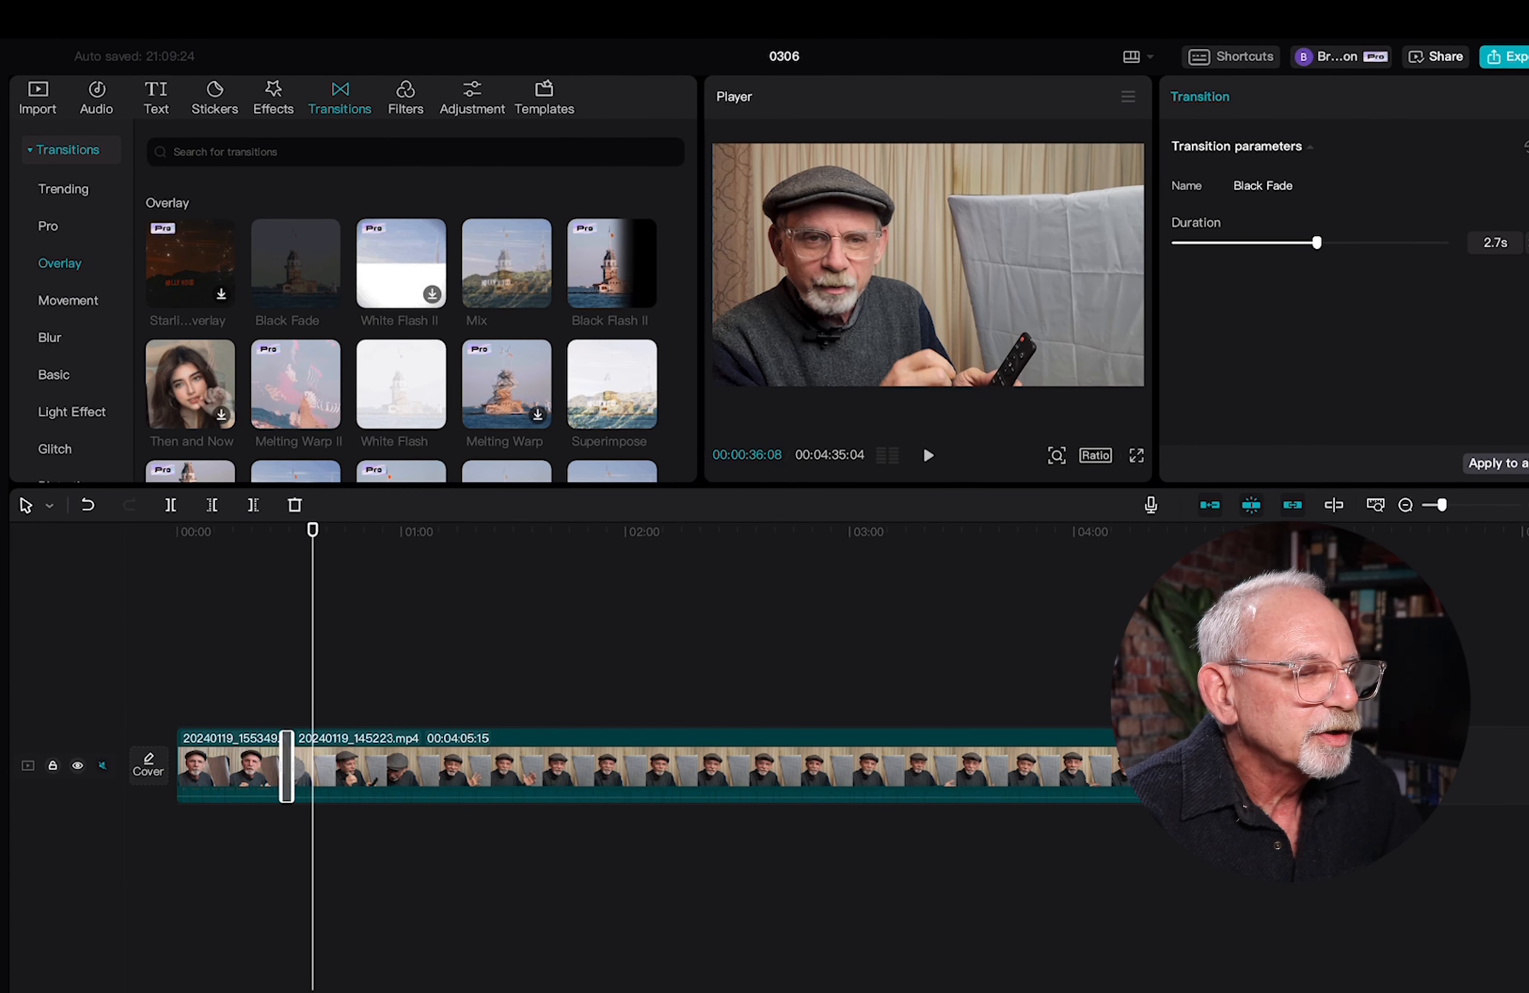
drag(1315, 242, 1390, 243)
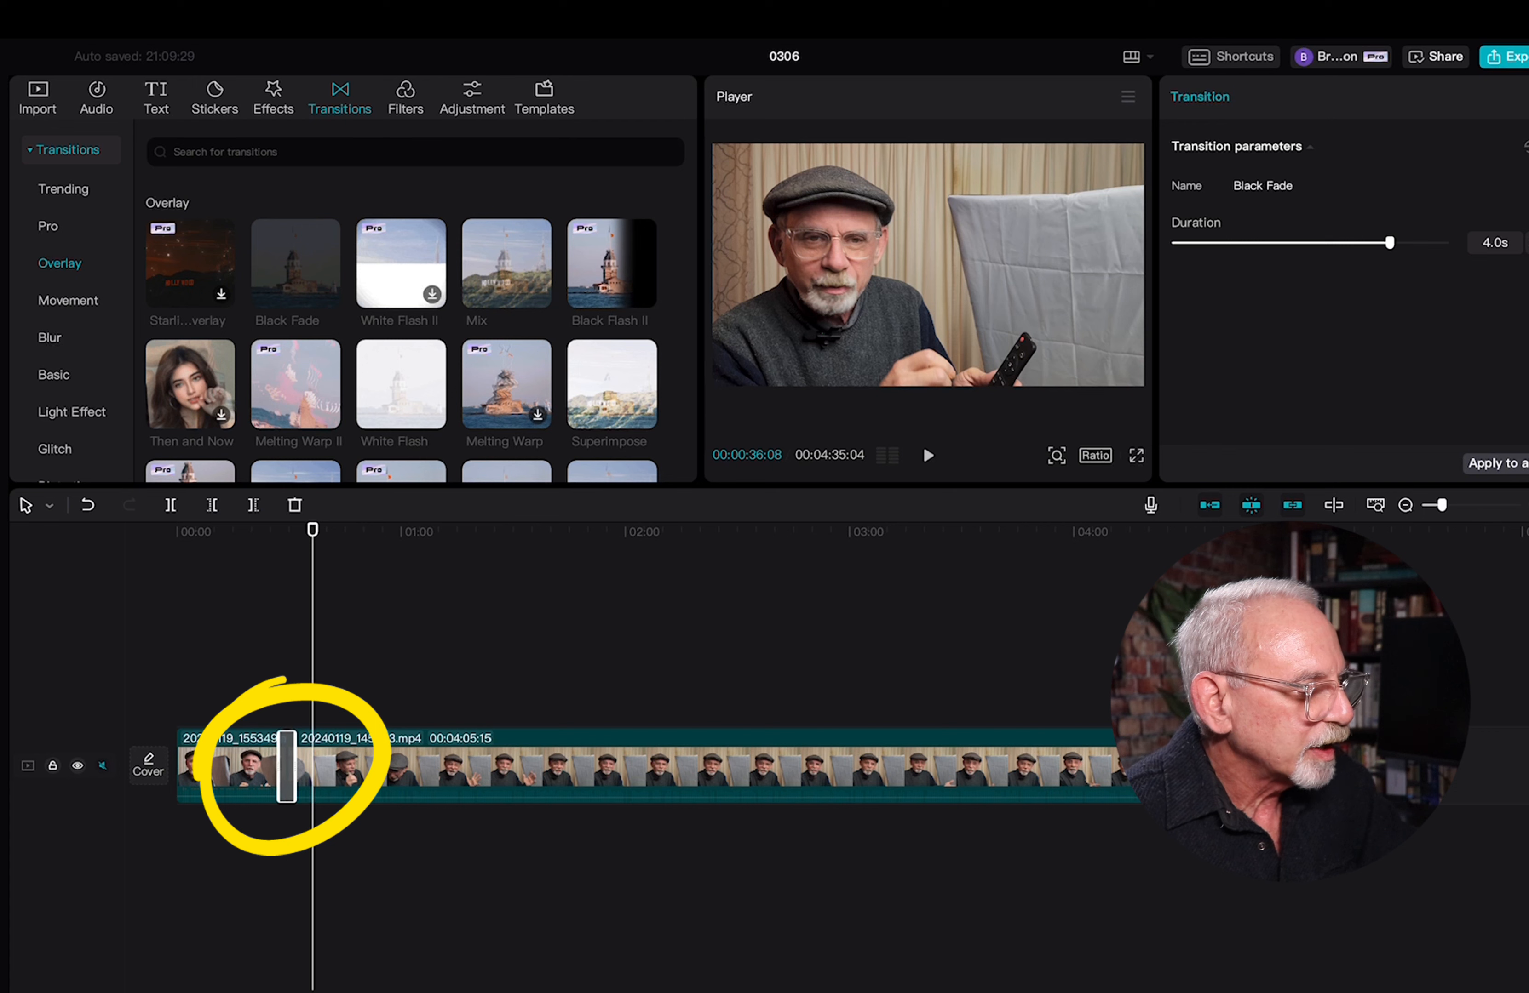
click(277, 716)
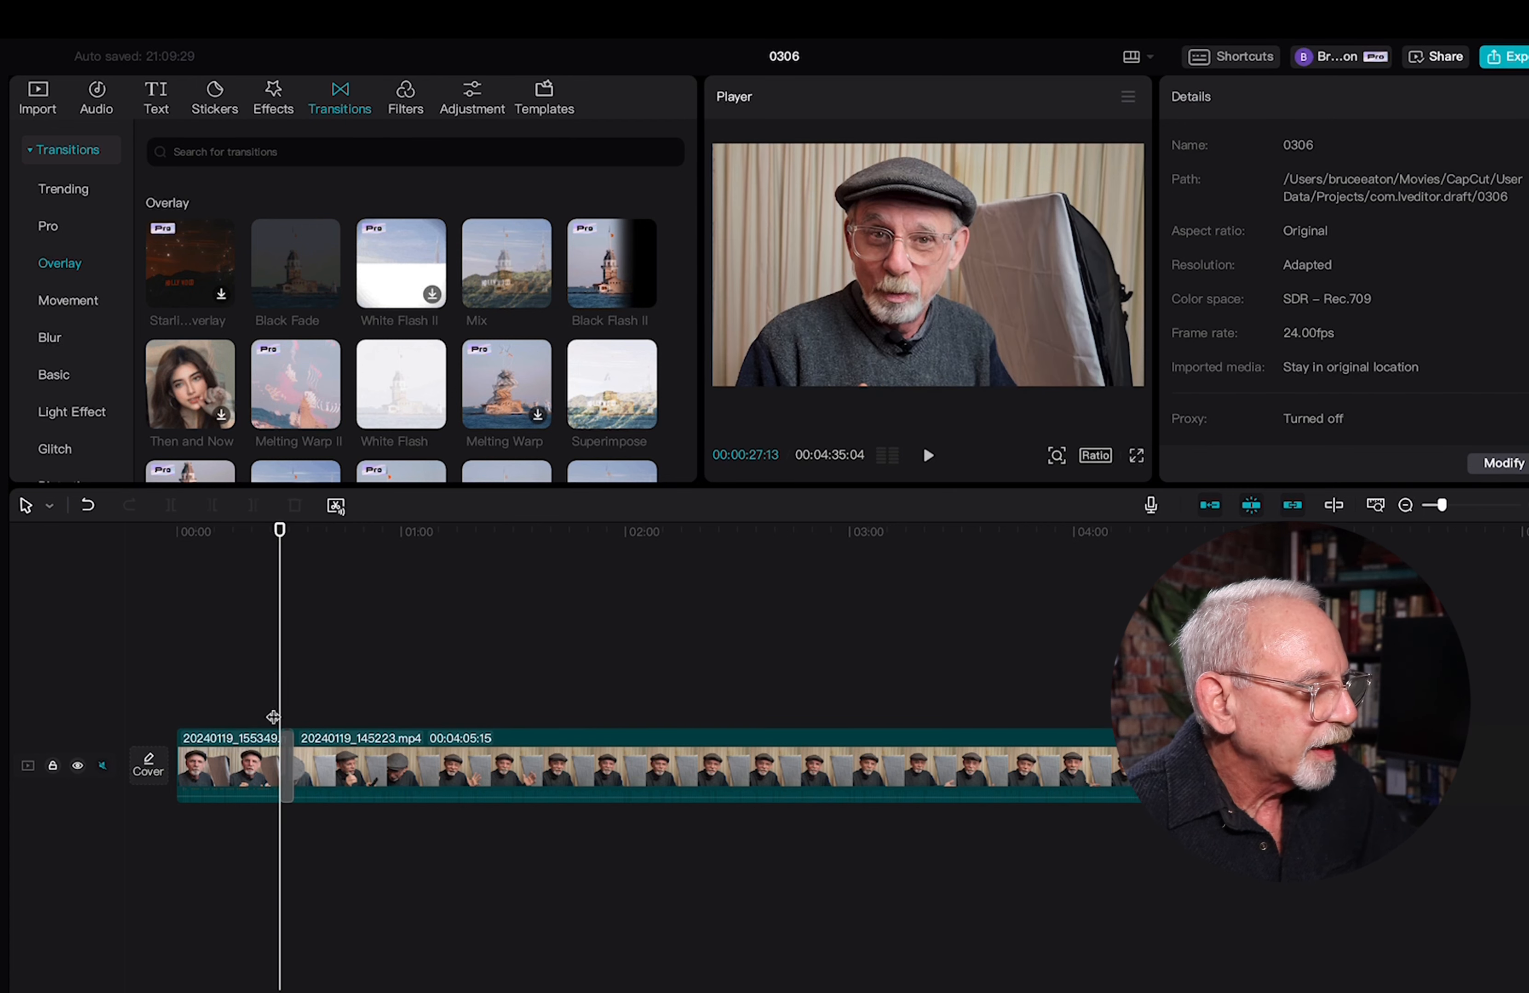
Step: Play the timeline from just before the Black Fade transition through into the second clip
click(272, 704)
key(space)
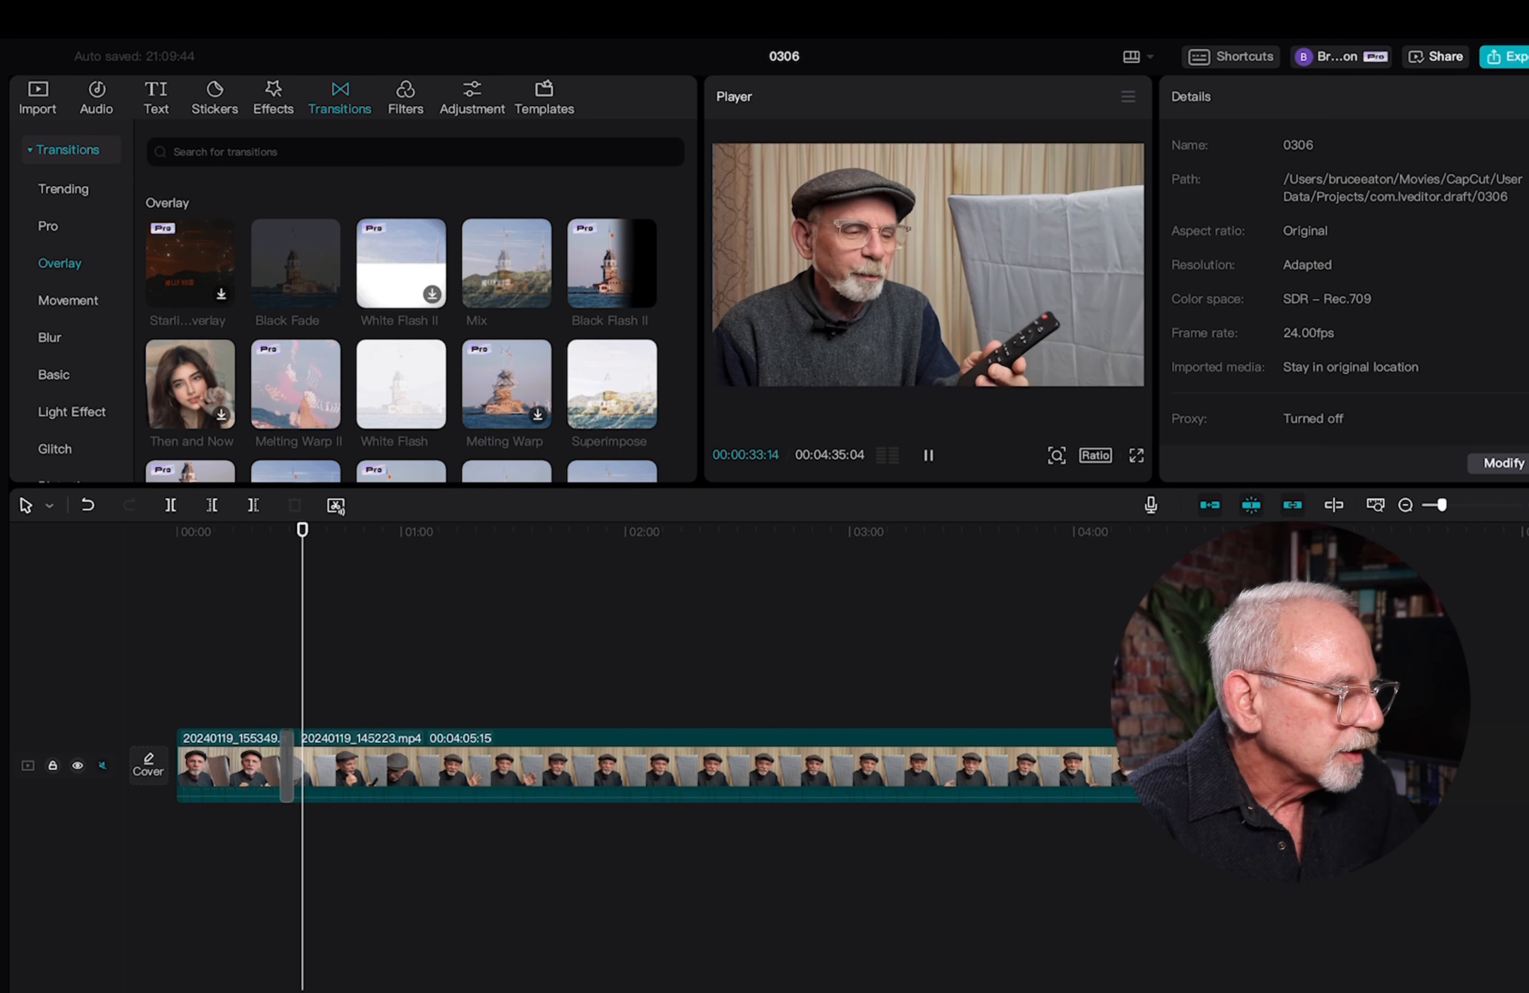
Step: Show the Basic transitions and delete the Black Fade transition from the cut between the two clips
click(286, 766)
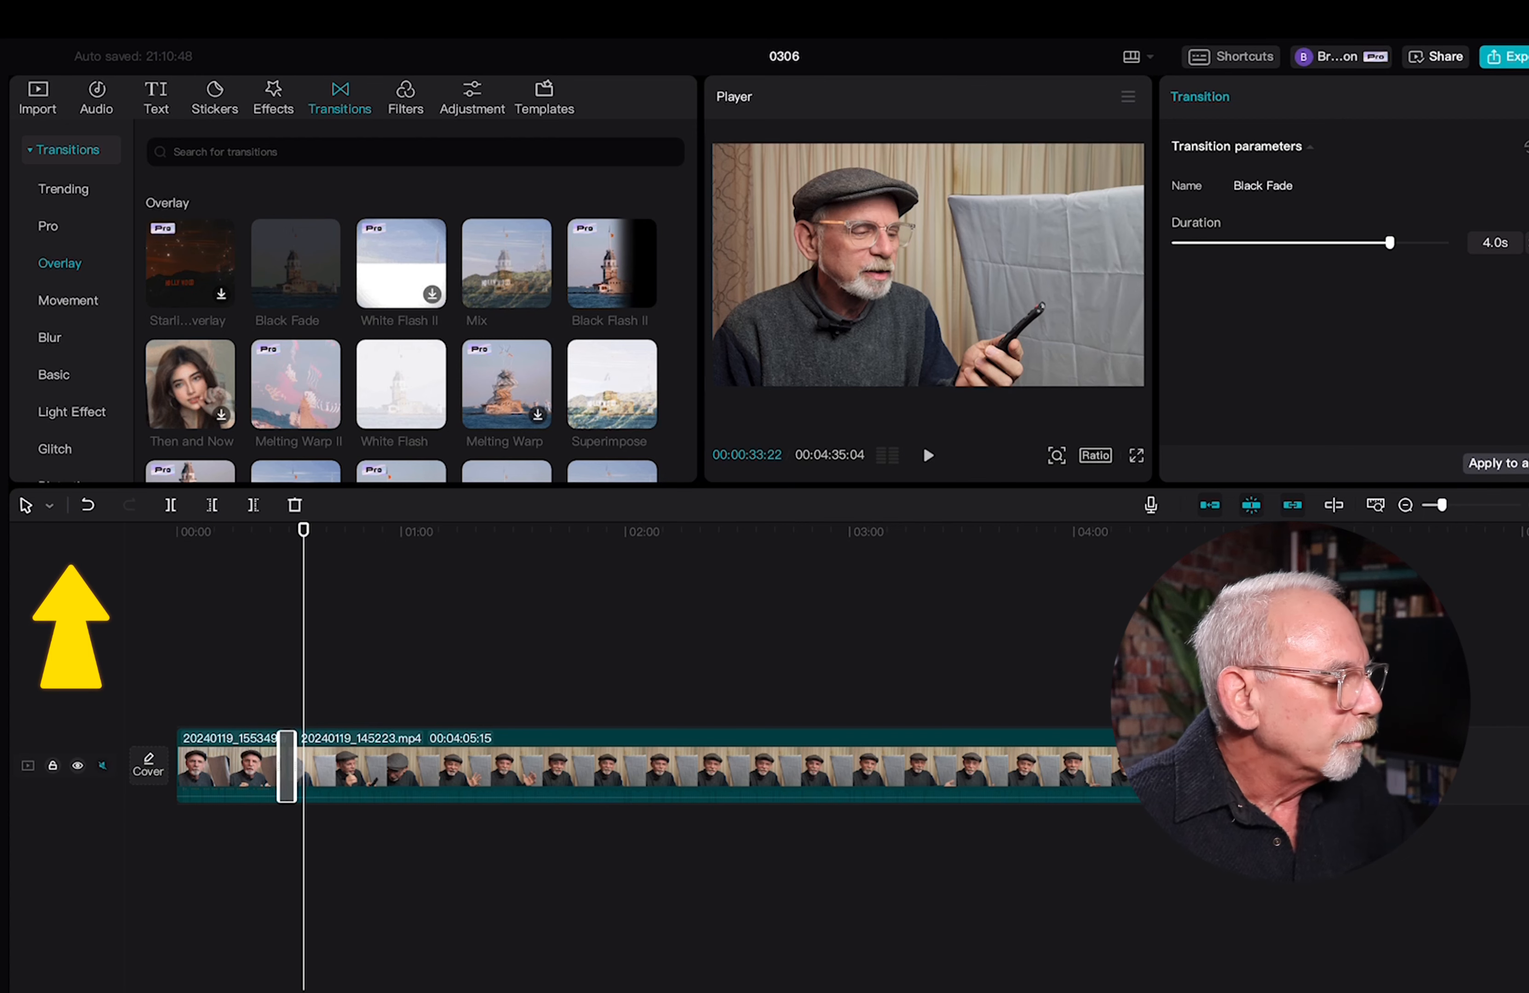
click(53, 376)
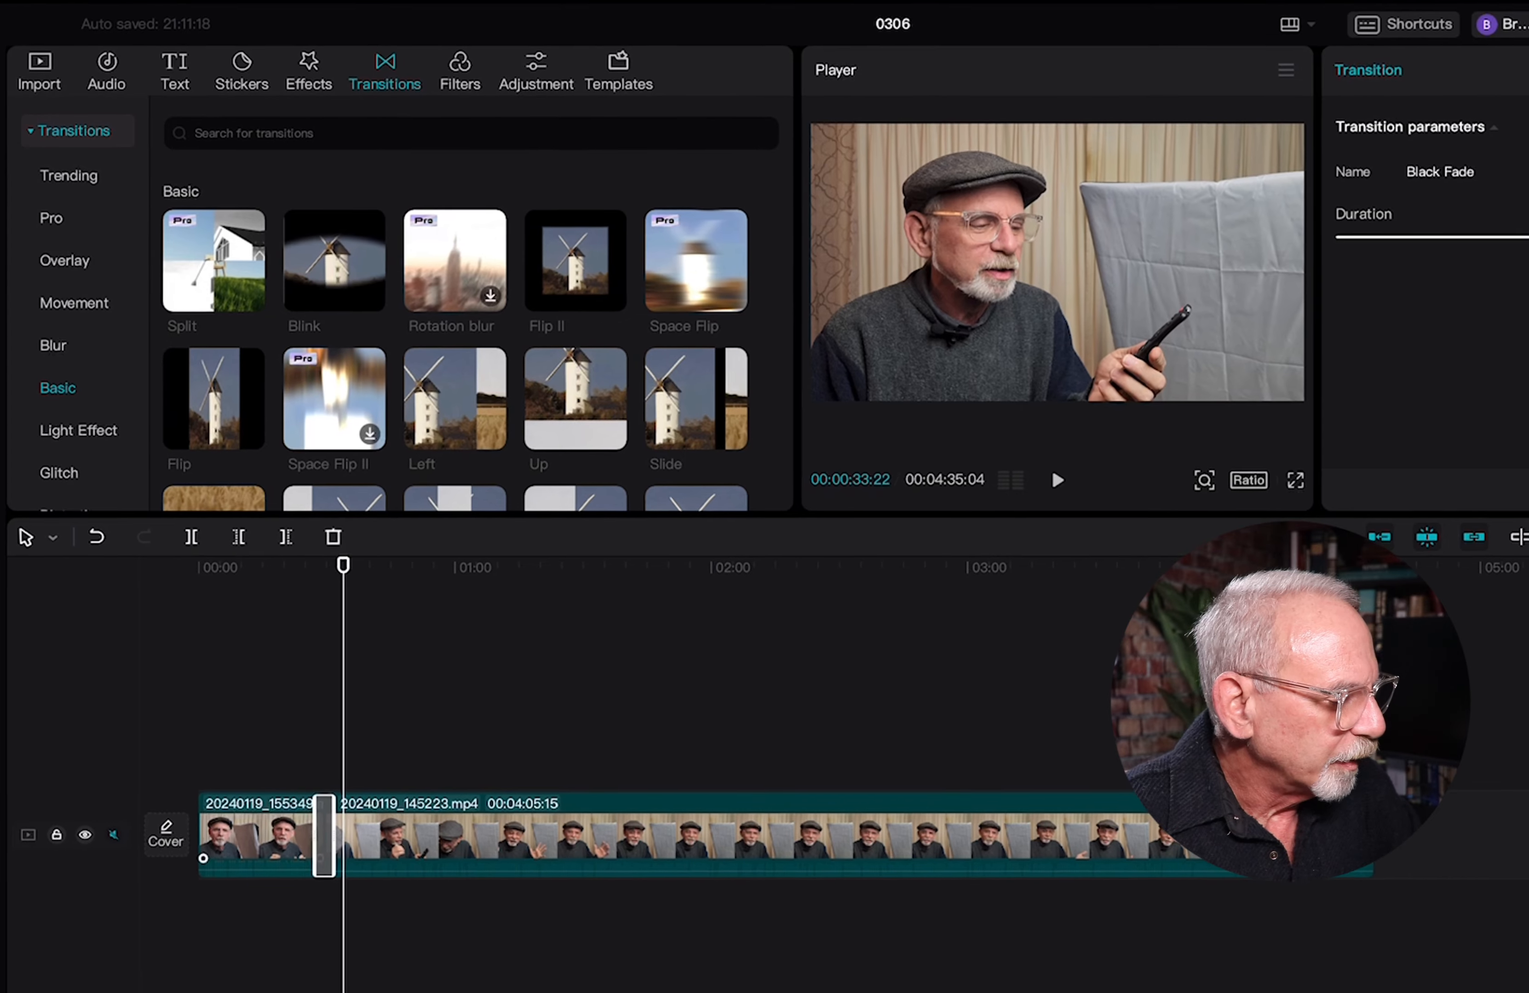
key(Delete)
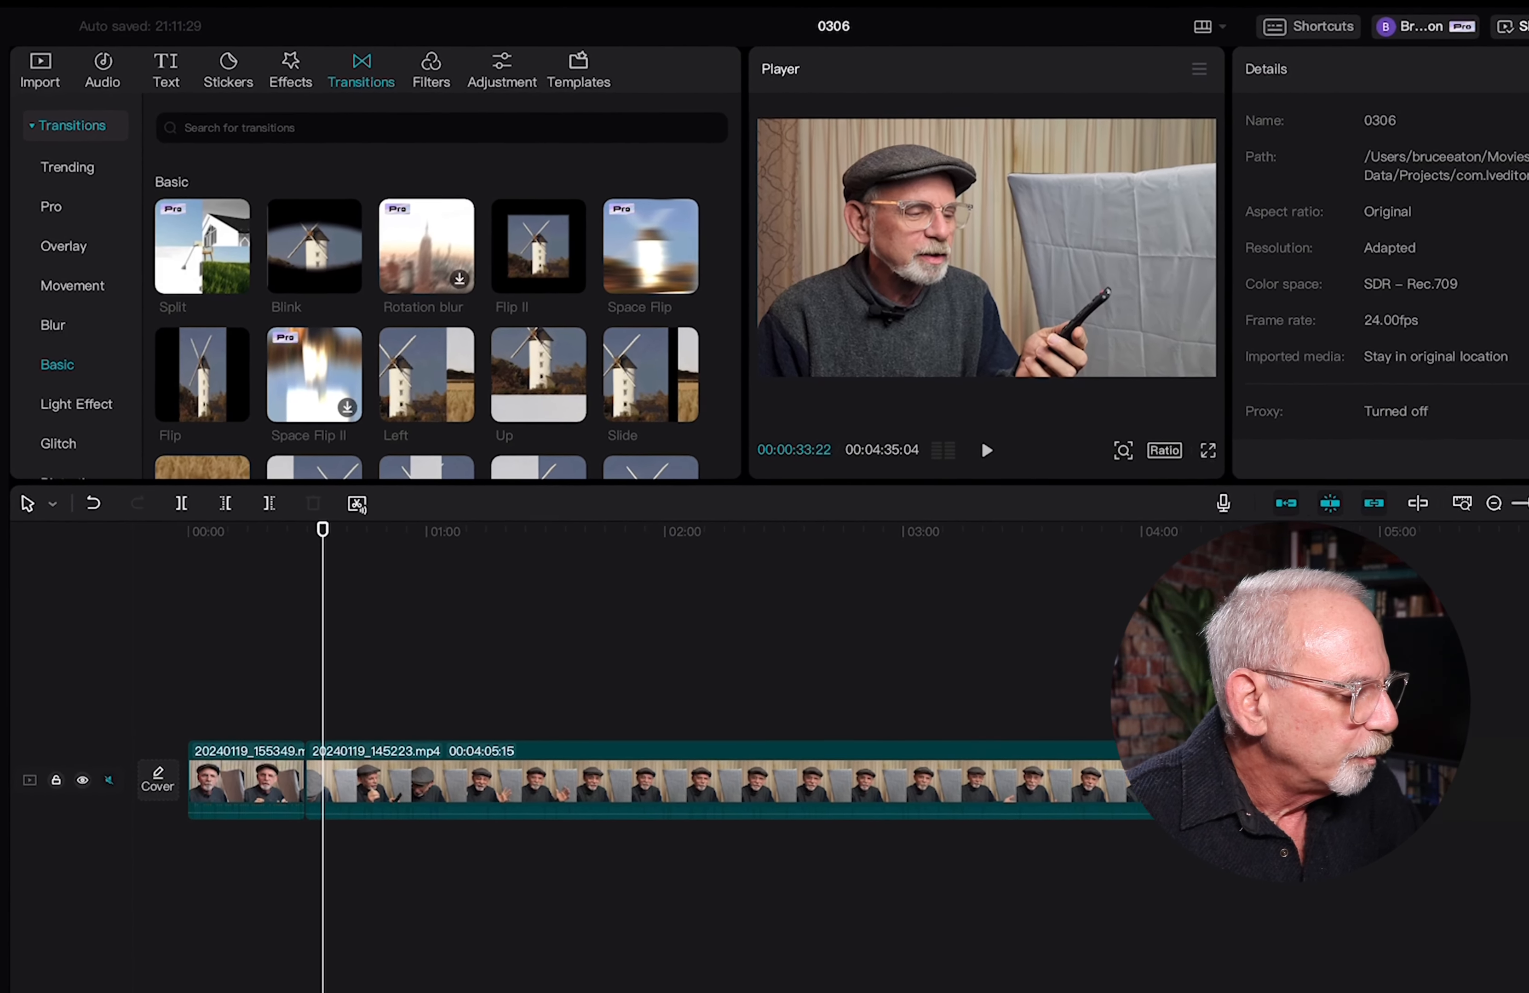
Step: Preview the Blink transition, add it at the cut between the two clips and play the timeline from just before it
drag(322, 531, 305, 530)
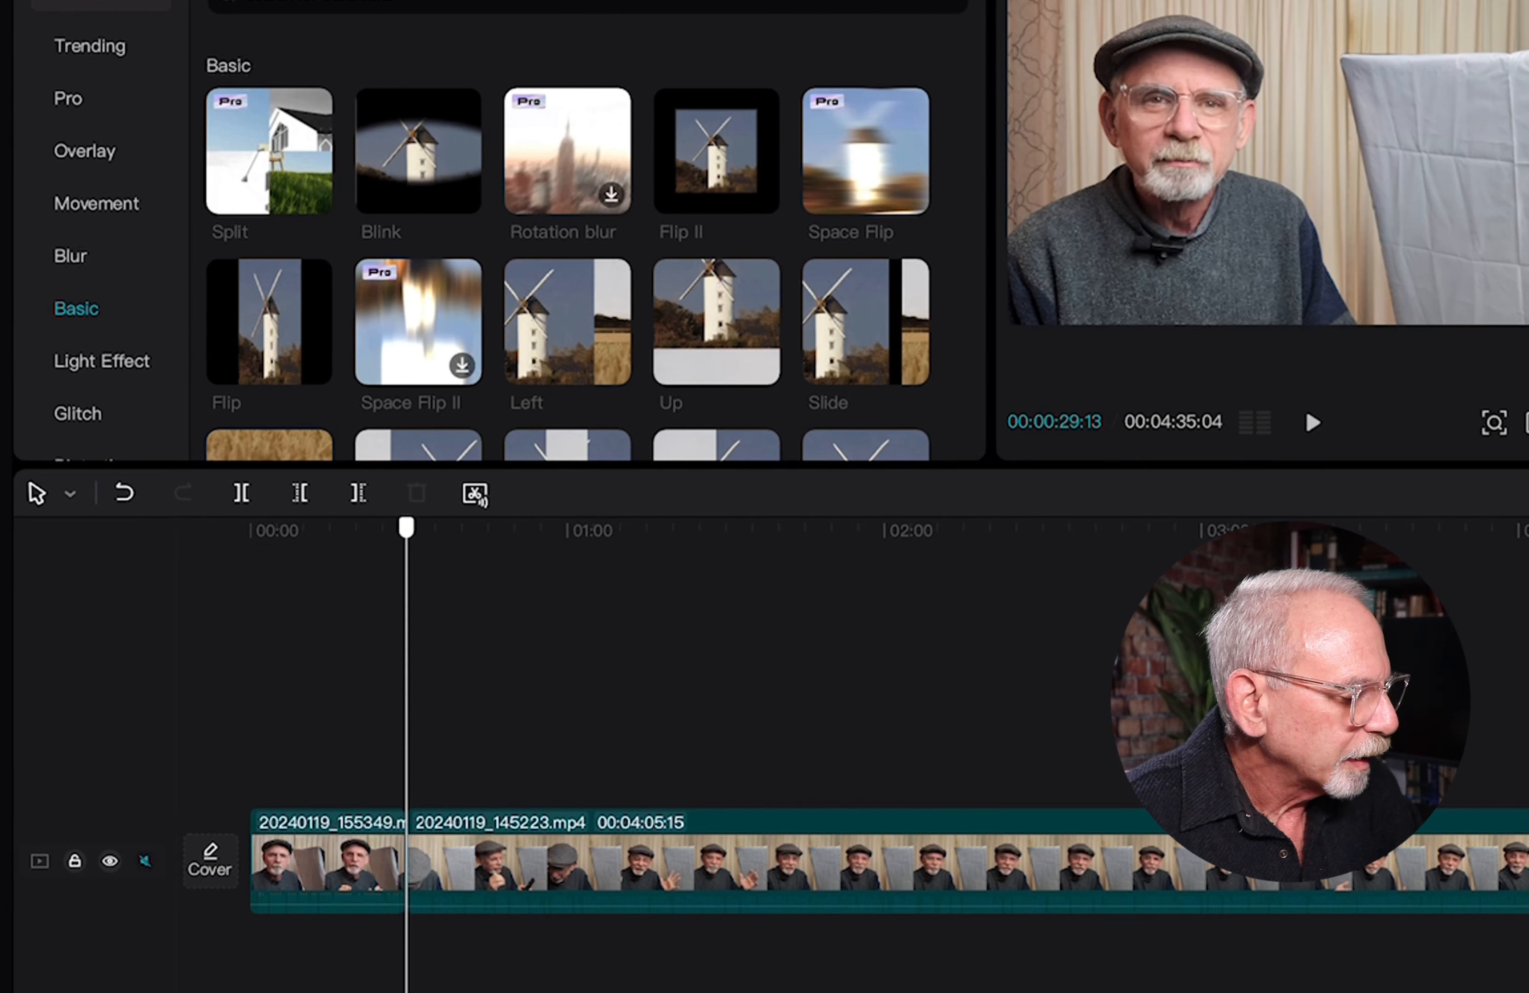
mouse_move(412, 174)
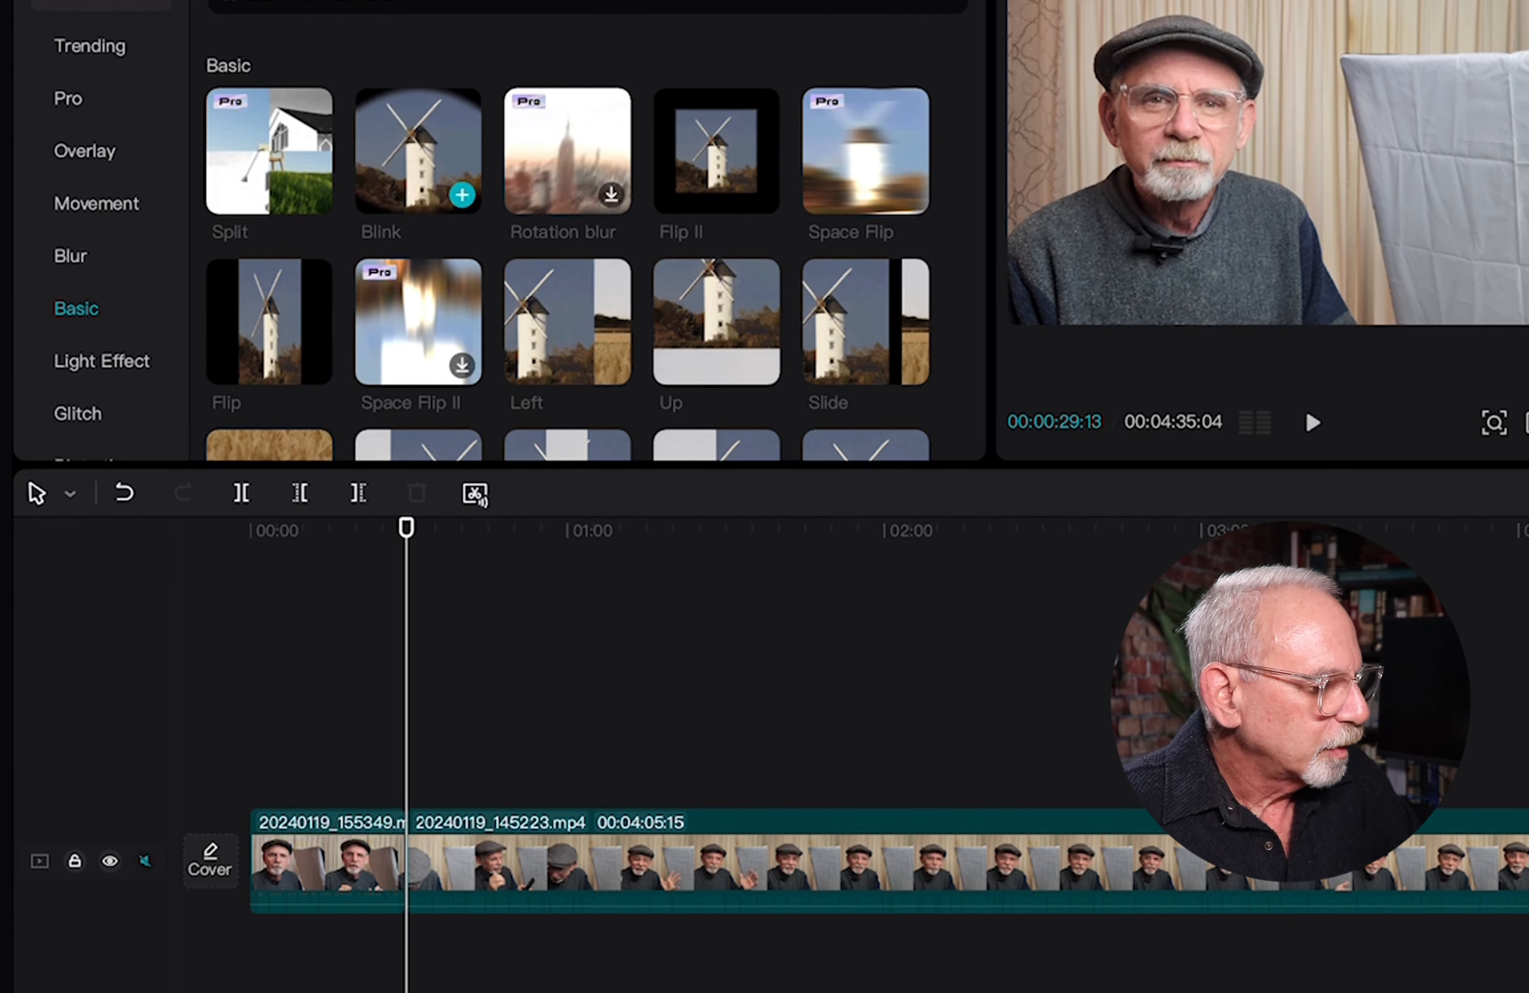
click(412, 174)
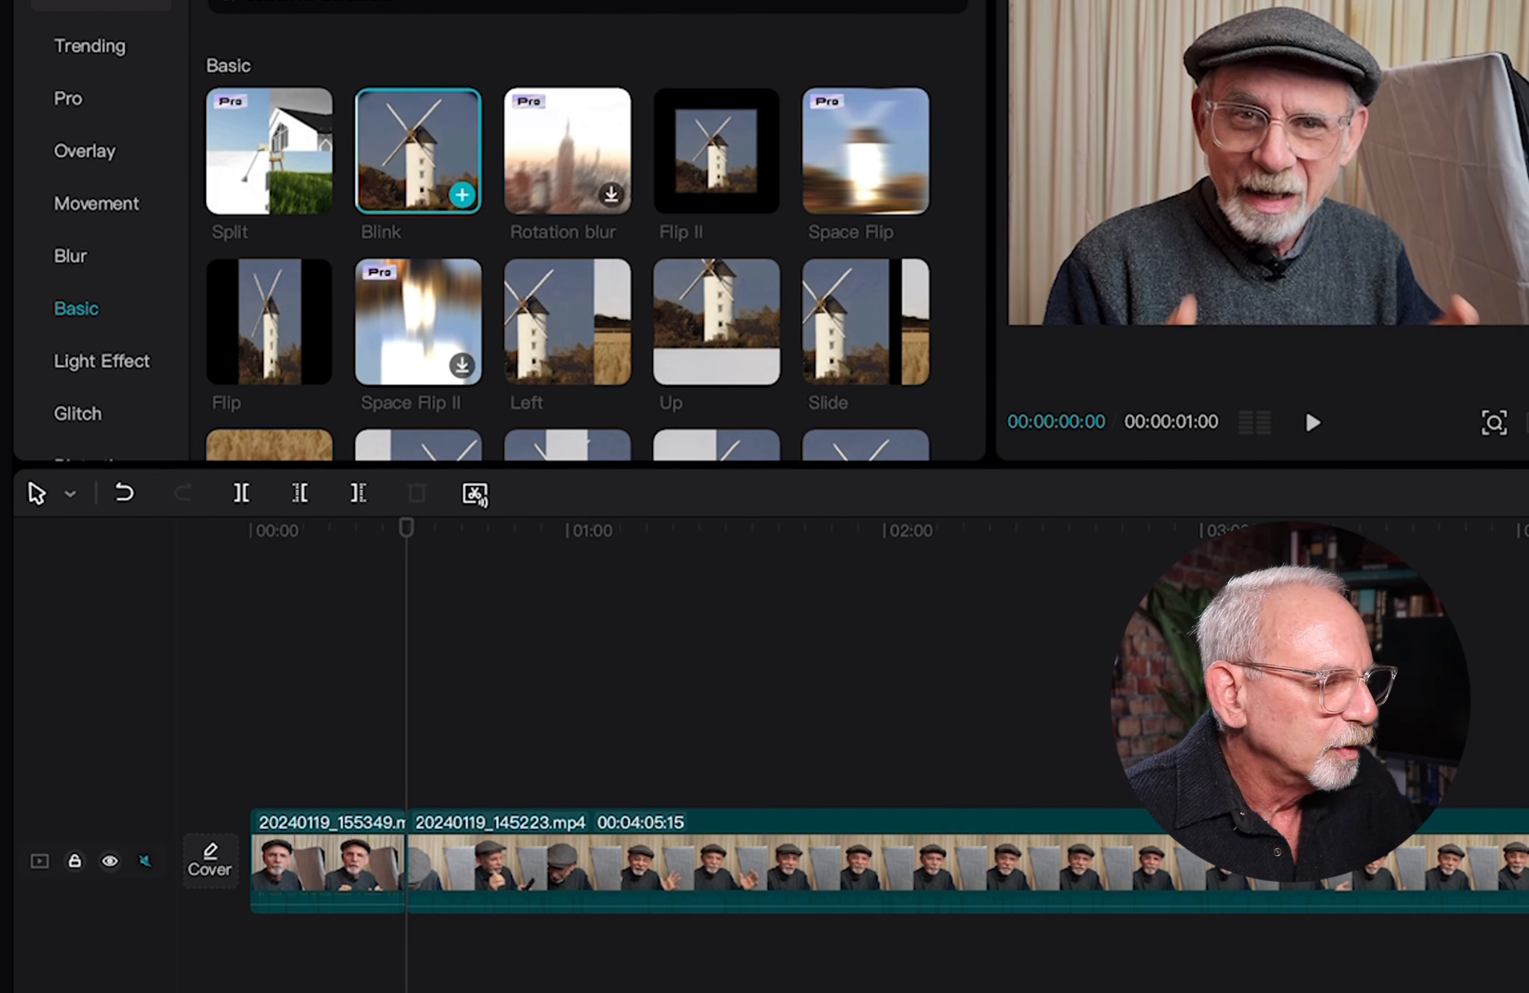
click(462, 195)
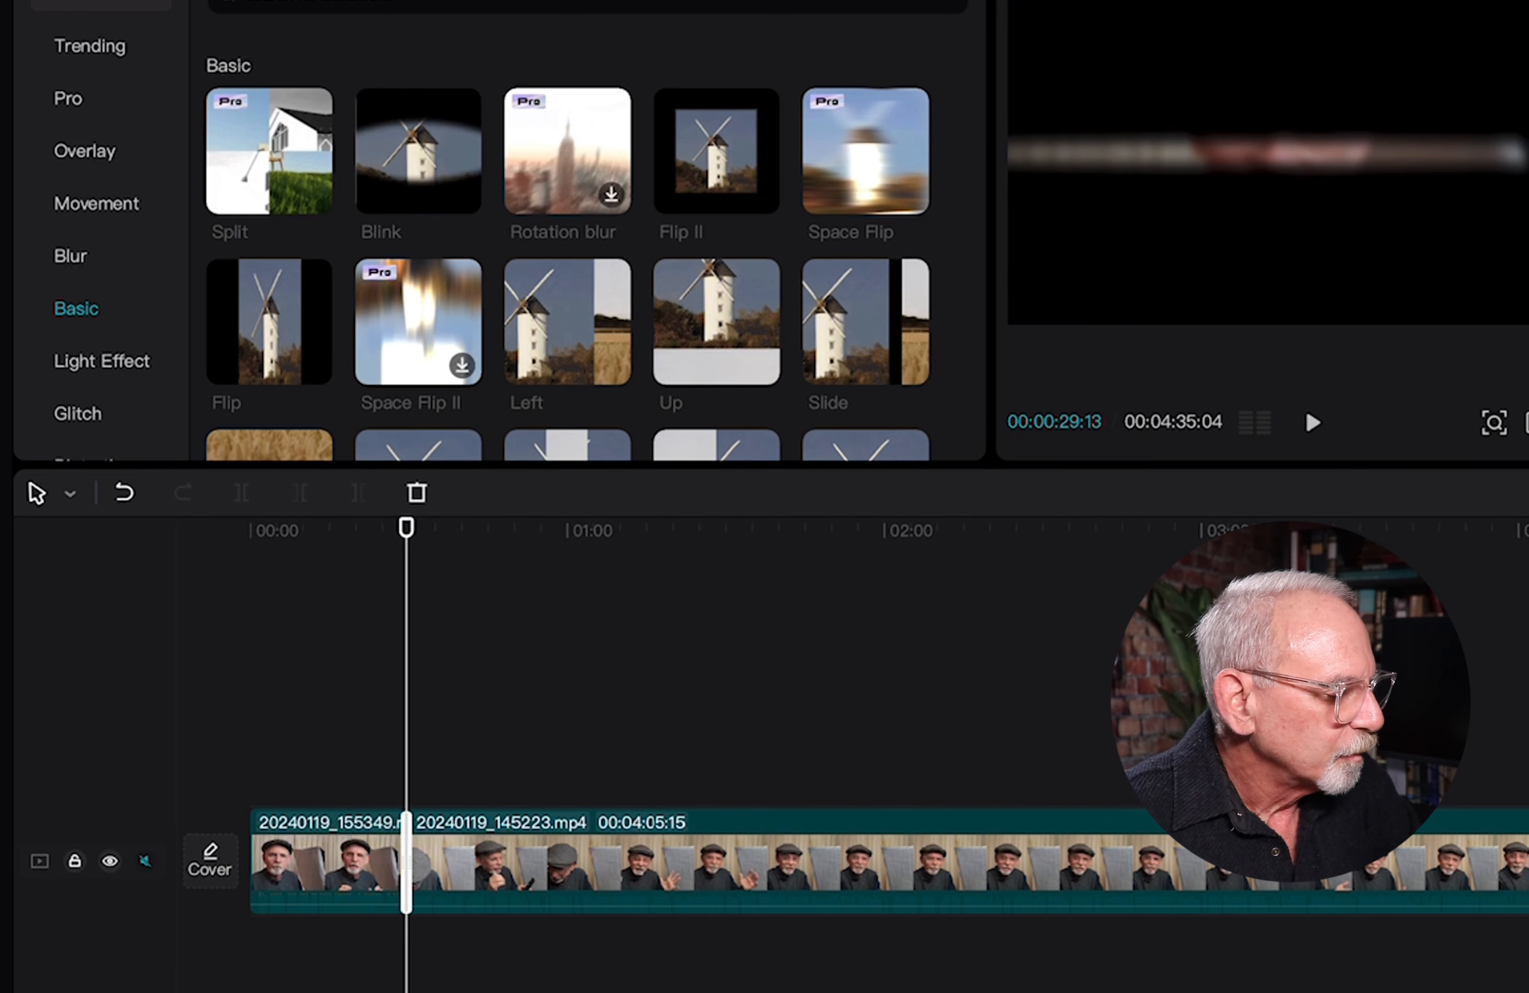
click(391, 709)
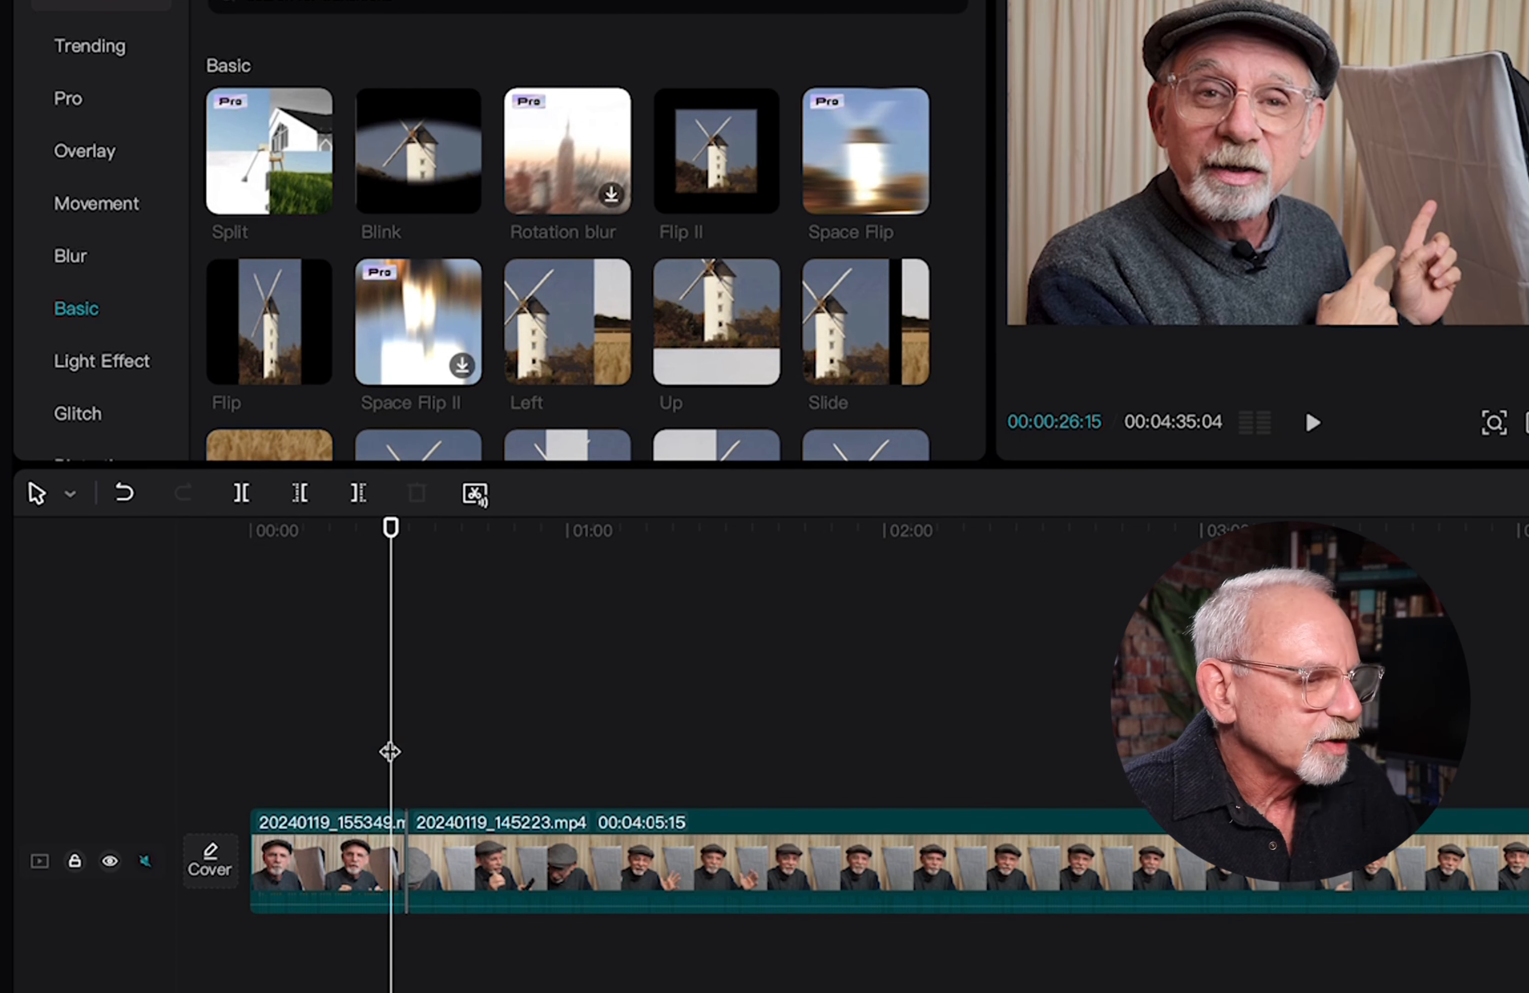
key(space)
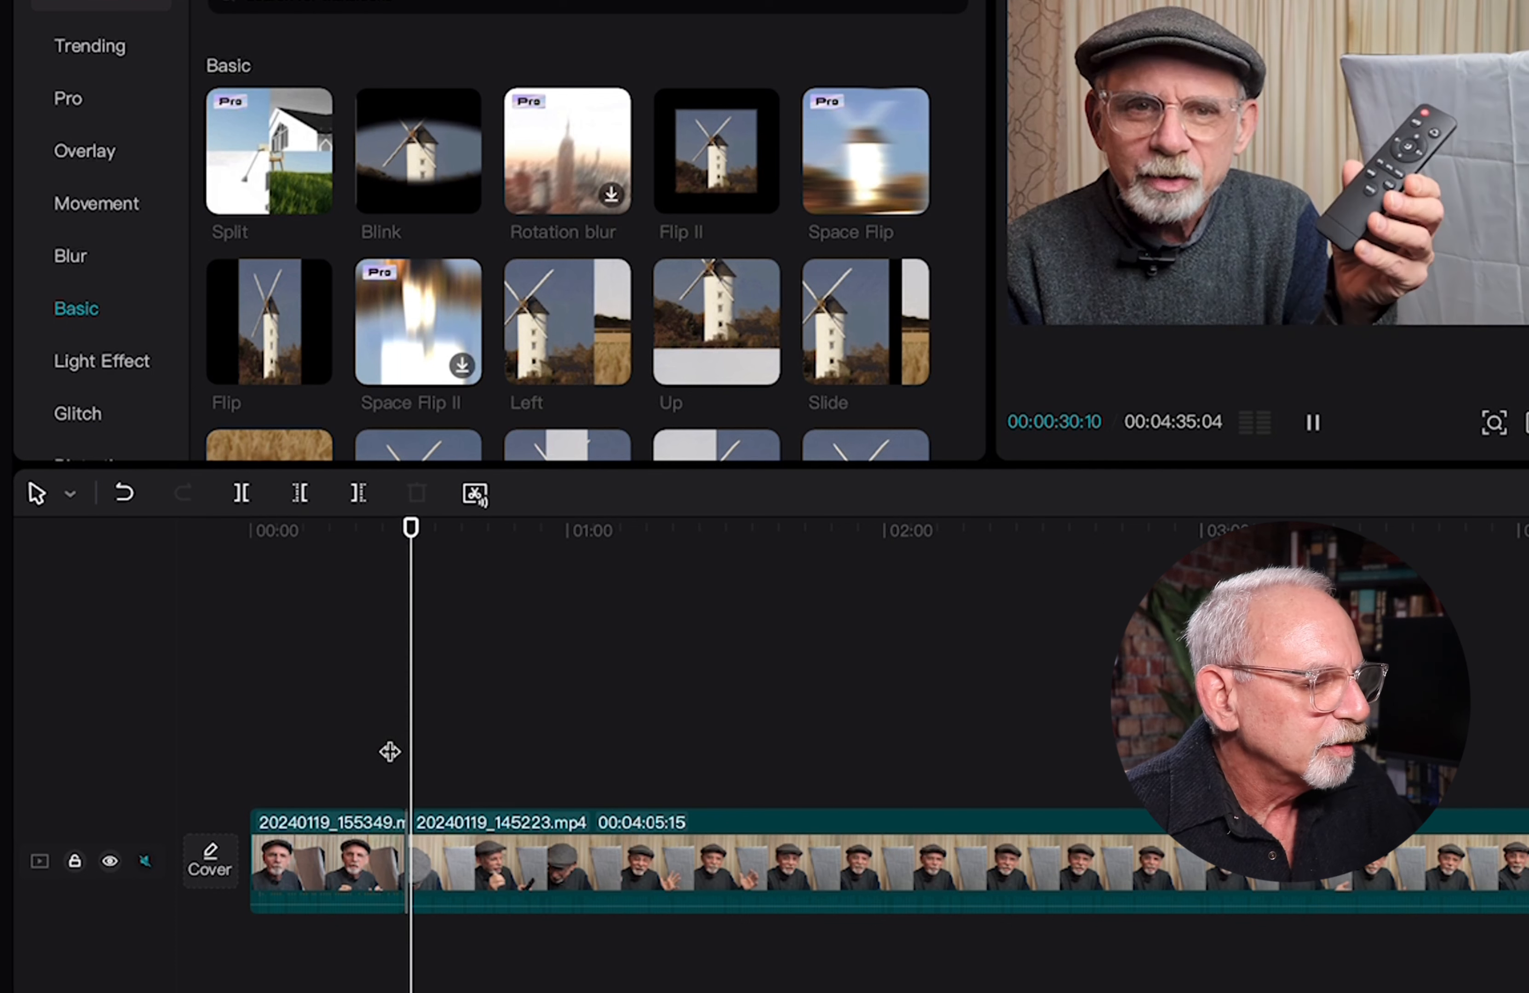
Step: Slightly lengthen the Blink transition on the timeline and play it back from just before the cut
click(406, 863)
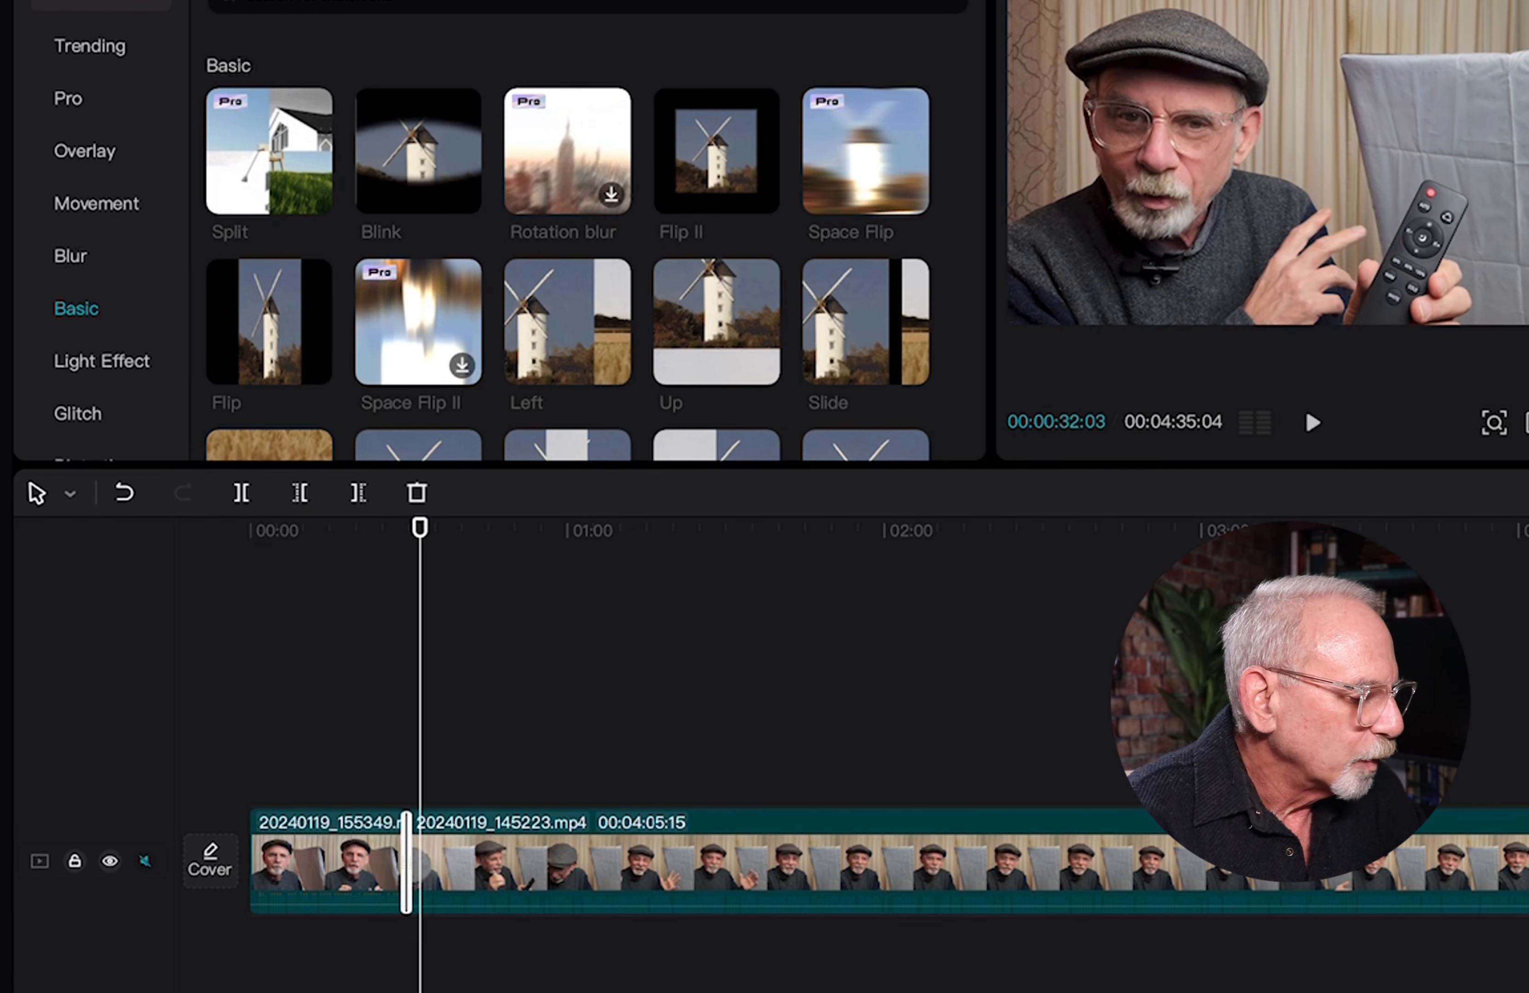
drag(410, 863, 414, 863)
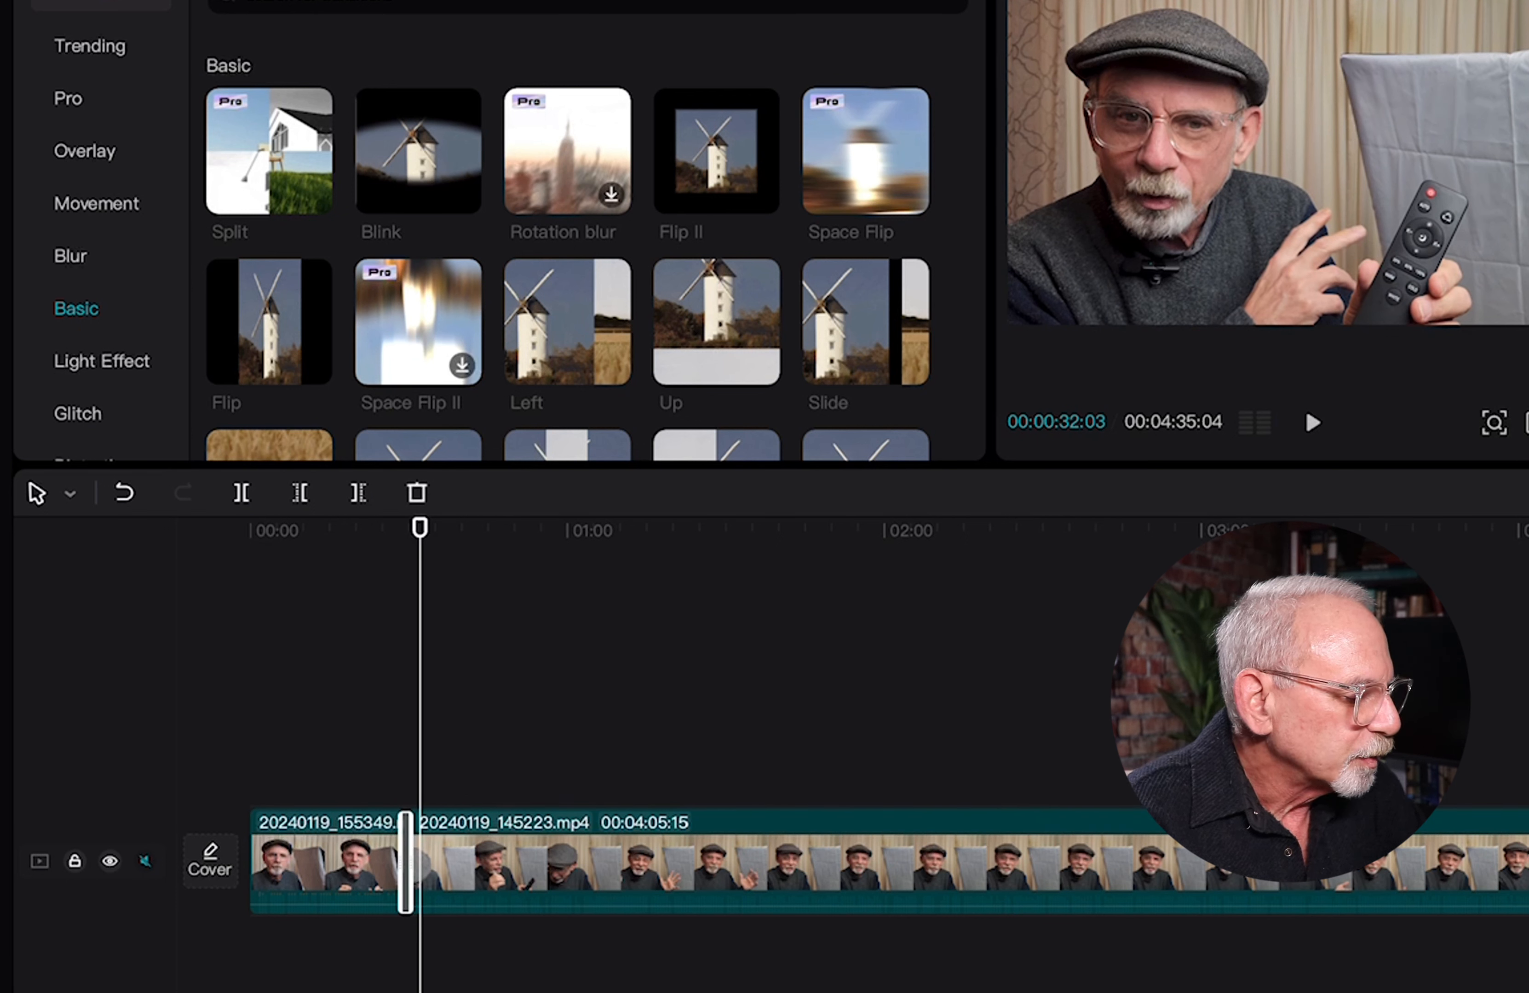
click(398, 789)
key(space)
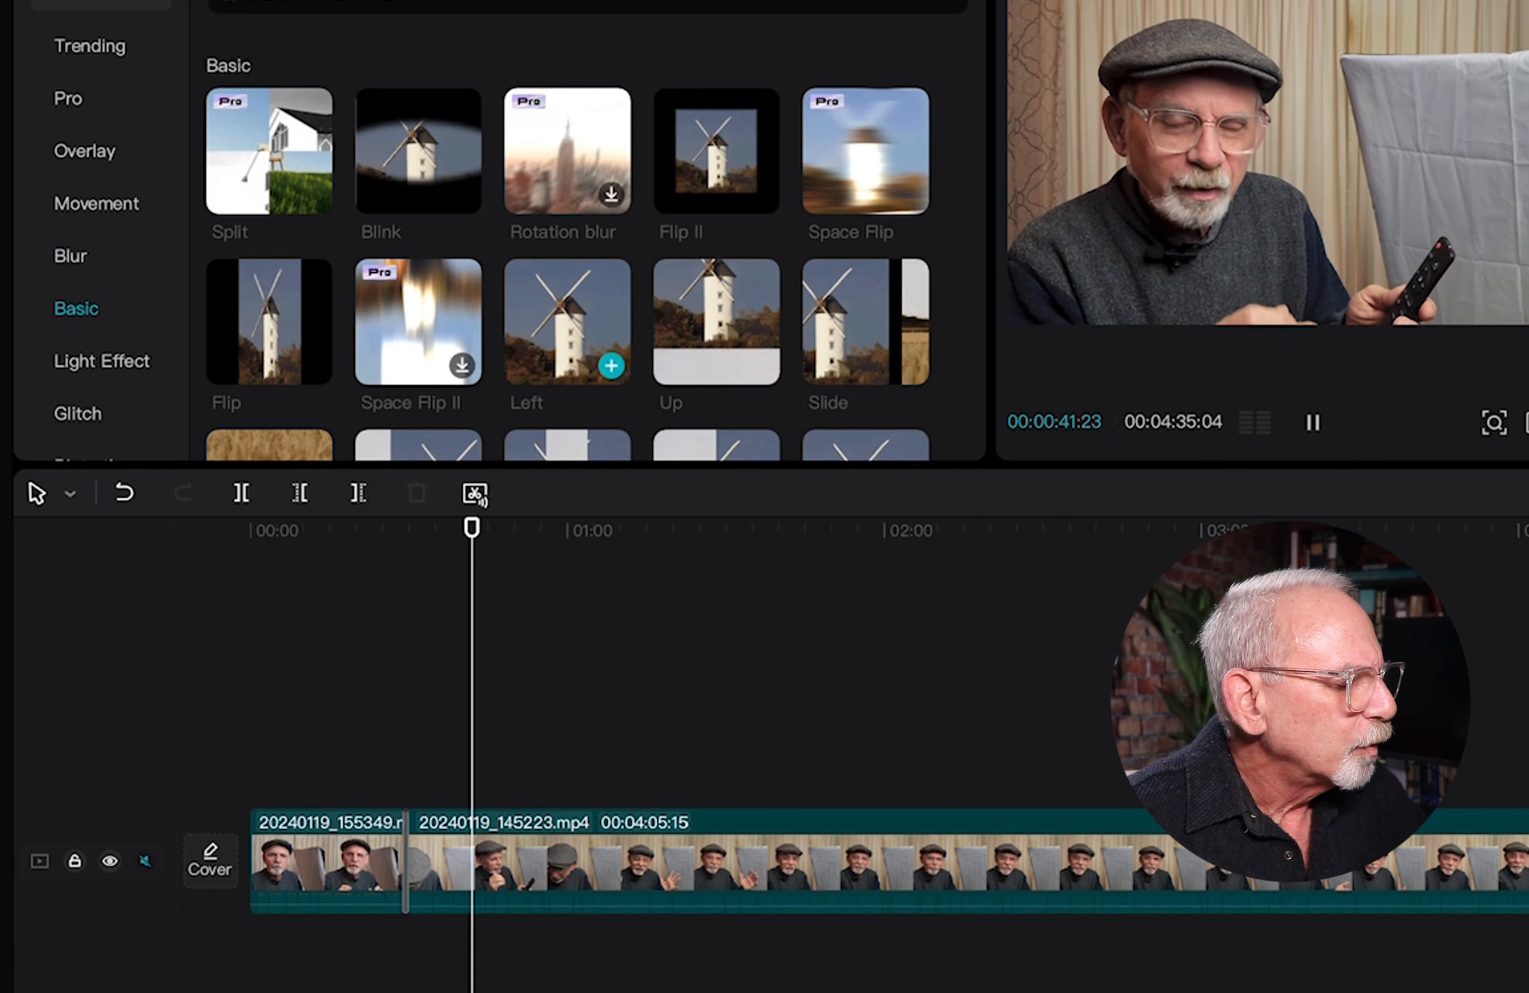
Step: Preview the Left, Up and Slide transitions and the first one in the row below, and look through the list of transition categories
click(558, 330)
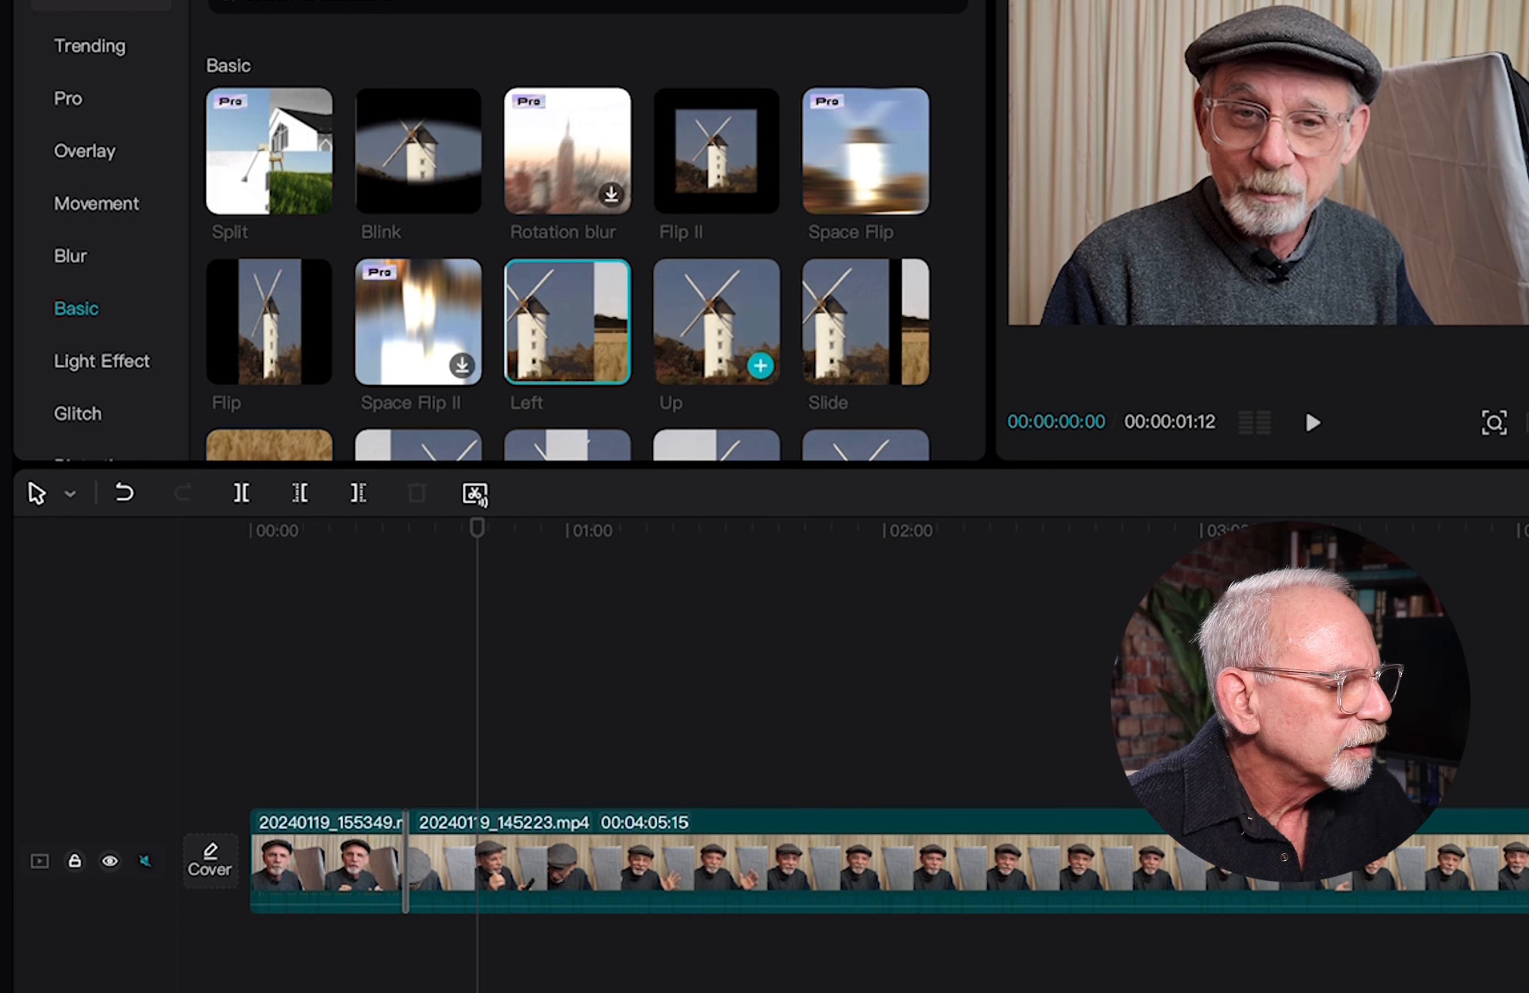
click(721, 329)
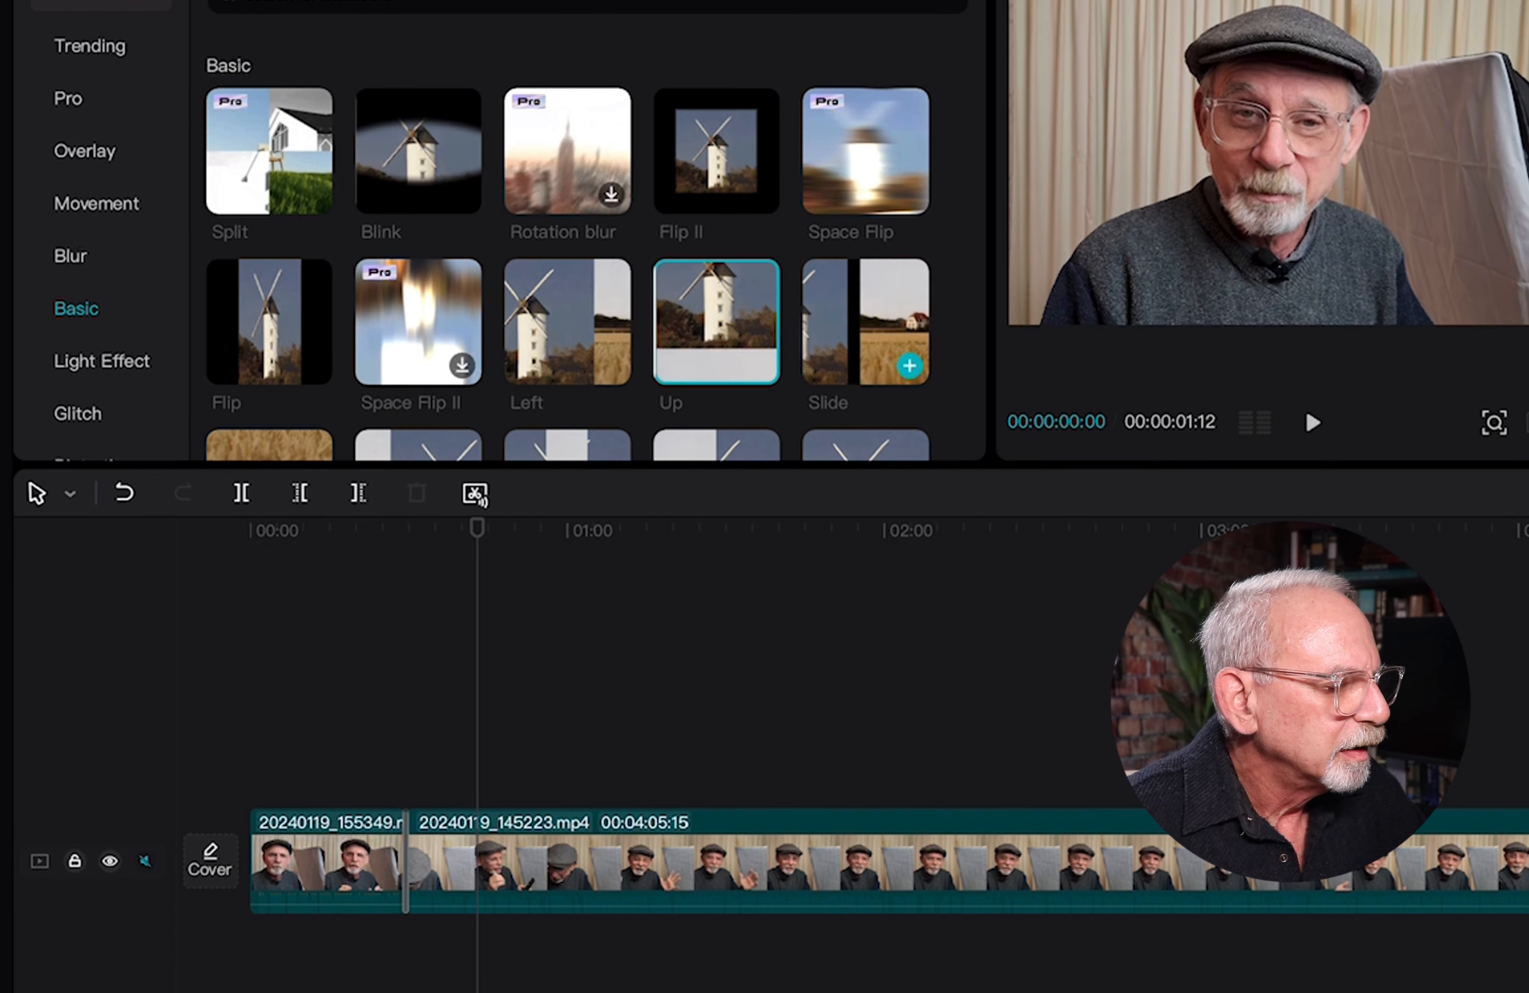
click(872, 328)
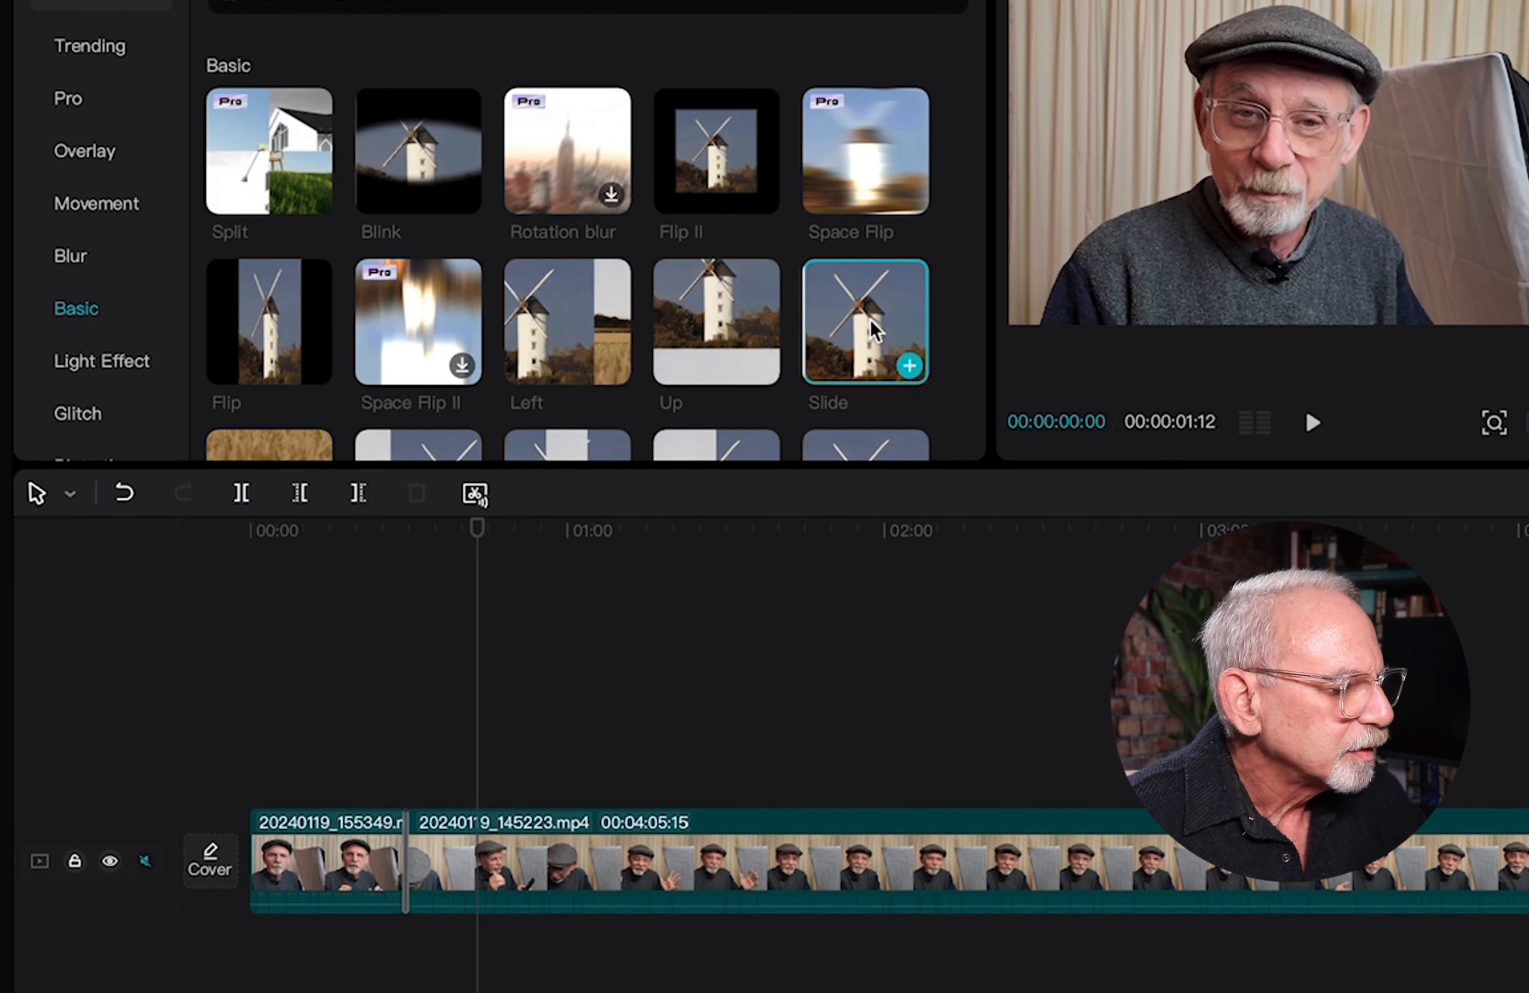
click(274, 442)
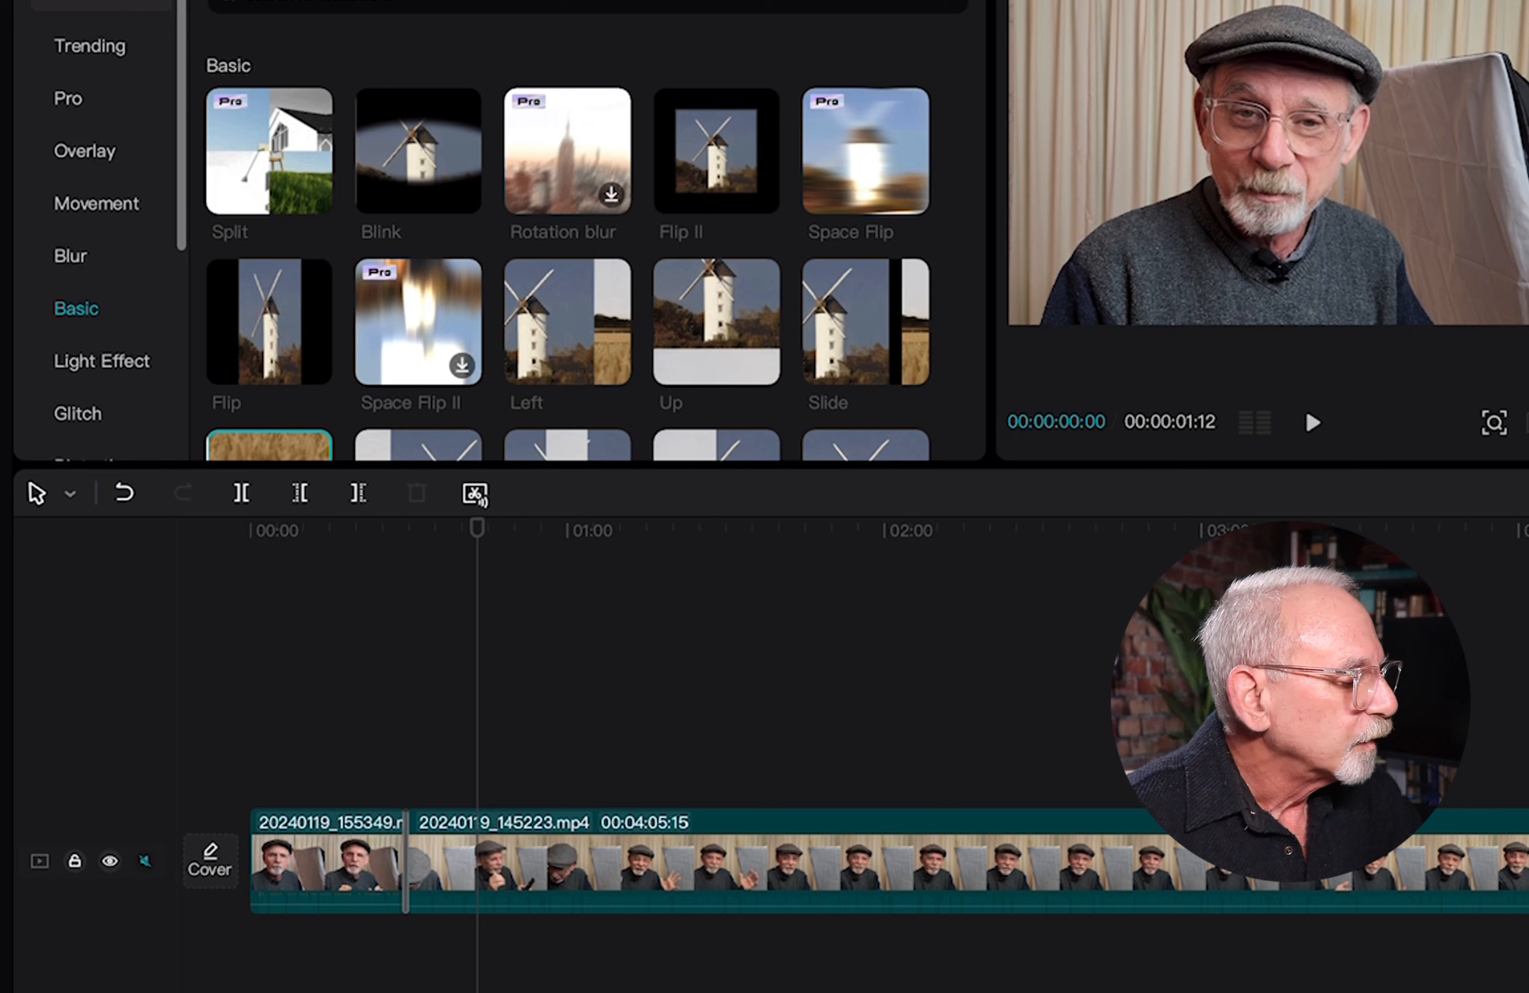
scroll(96, 233, down, 5)
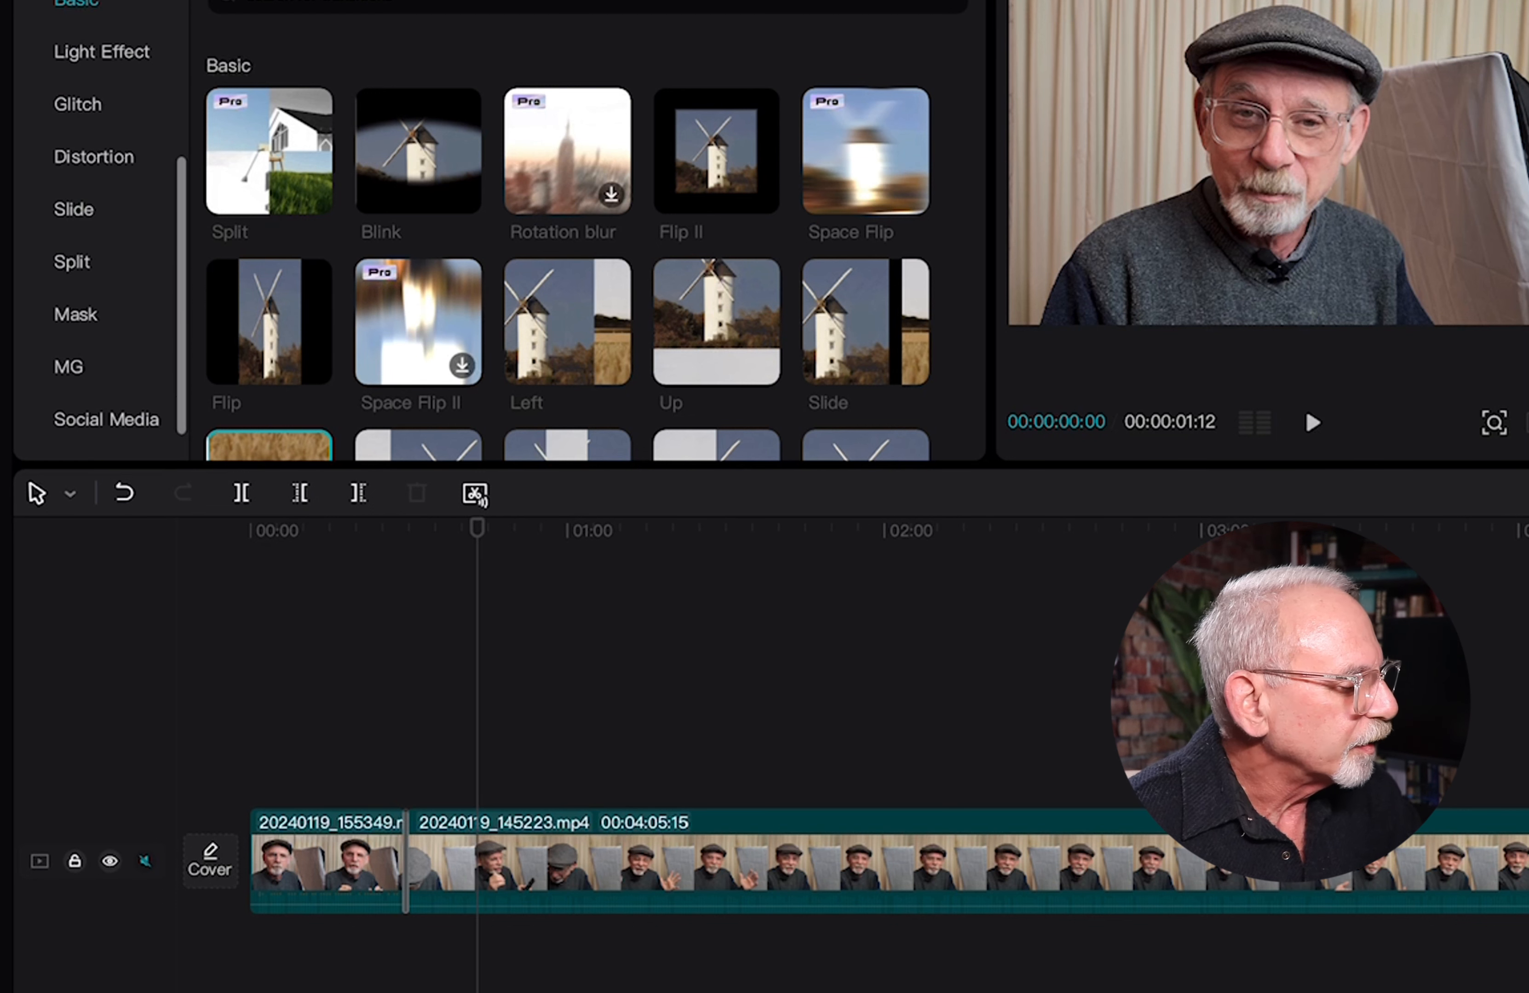
scroll(96, 232, up, 5)
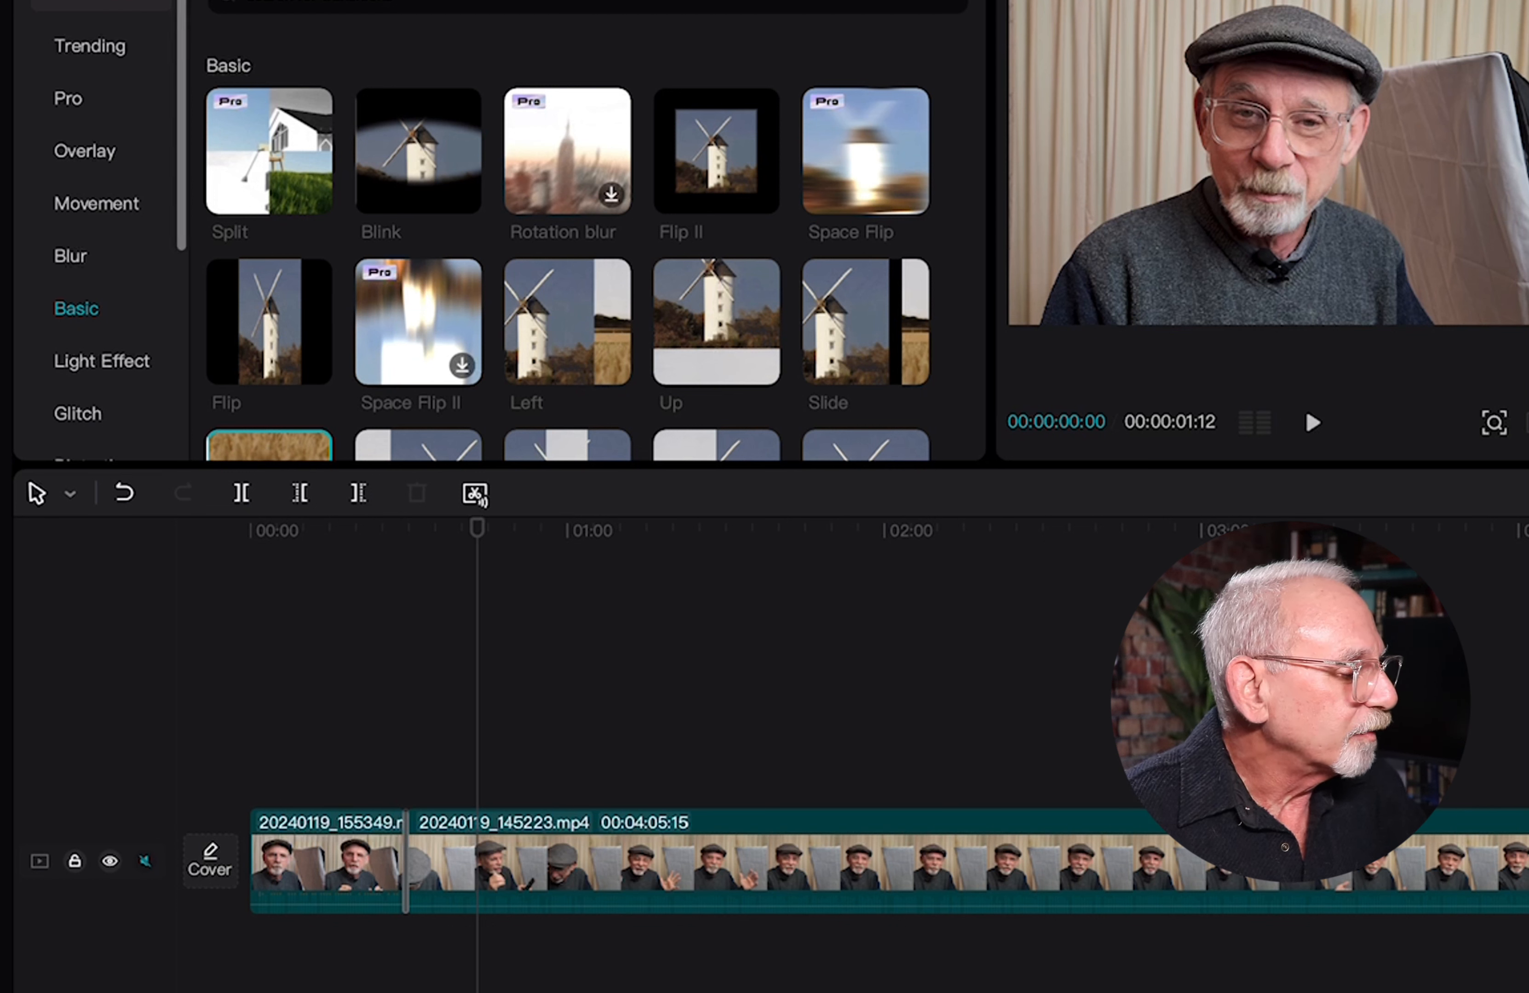
scroll(184, 71, down, 6)
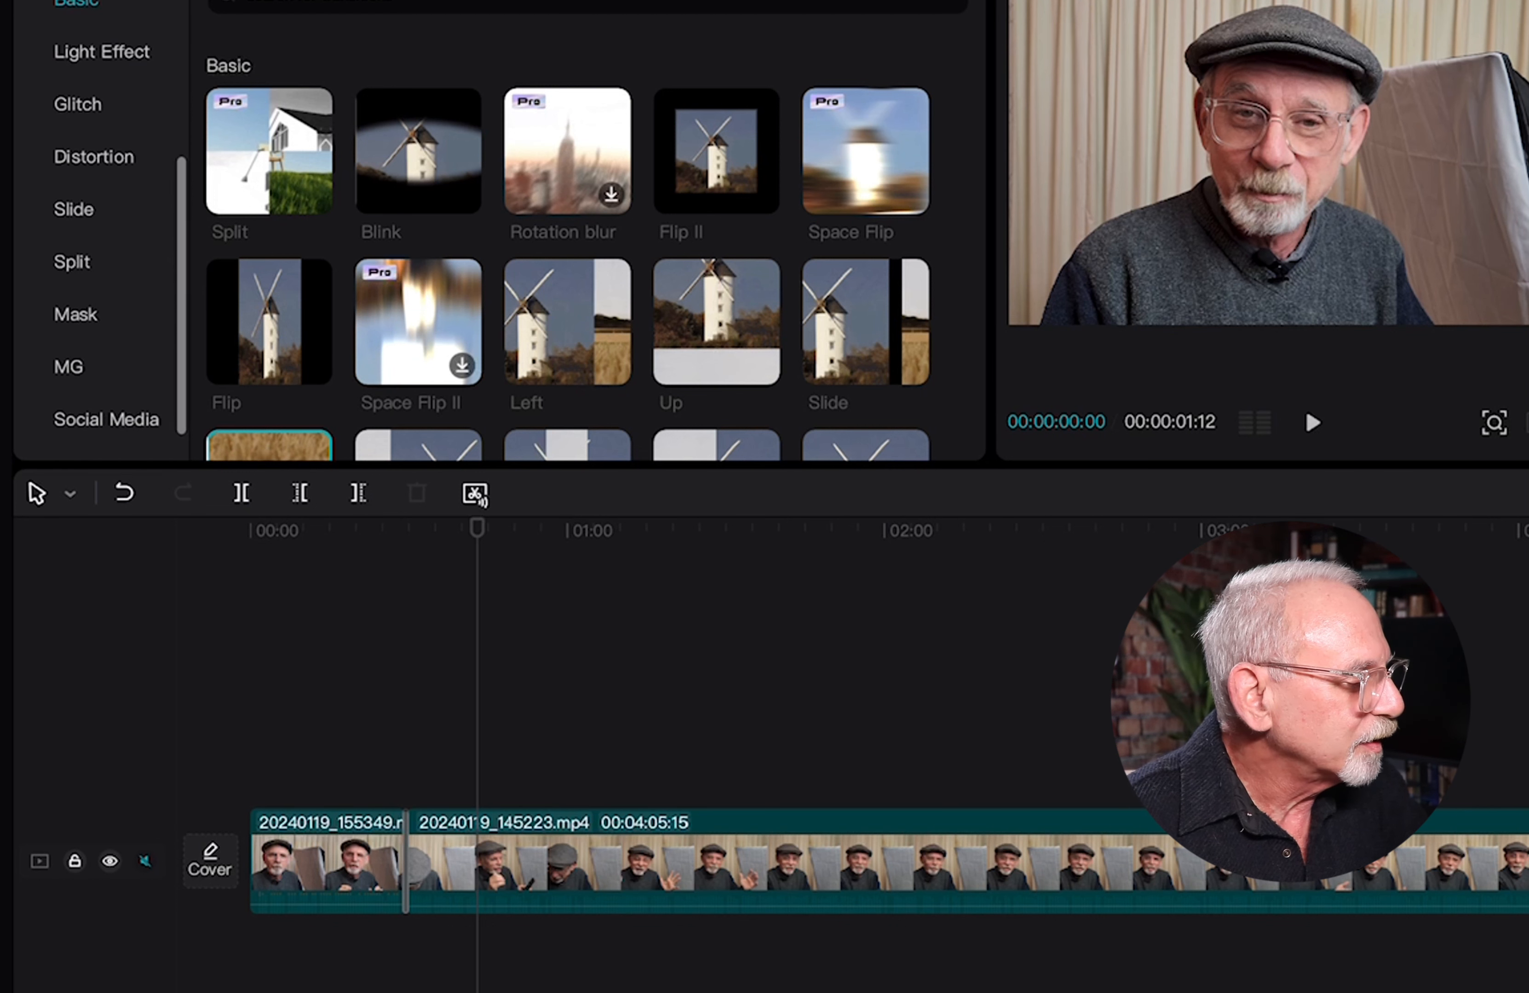
scroll(184, 64, up, 6)
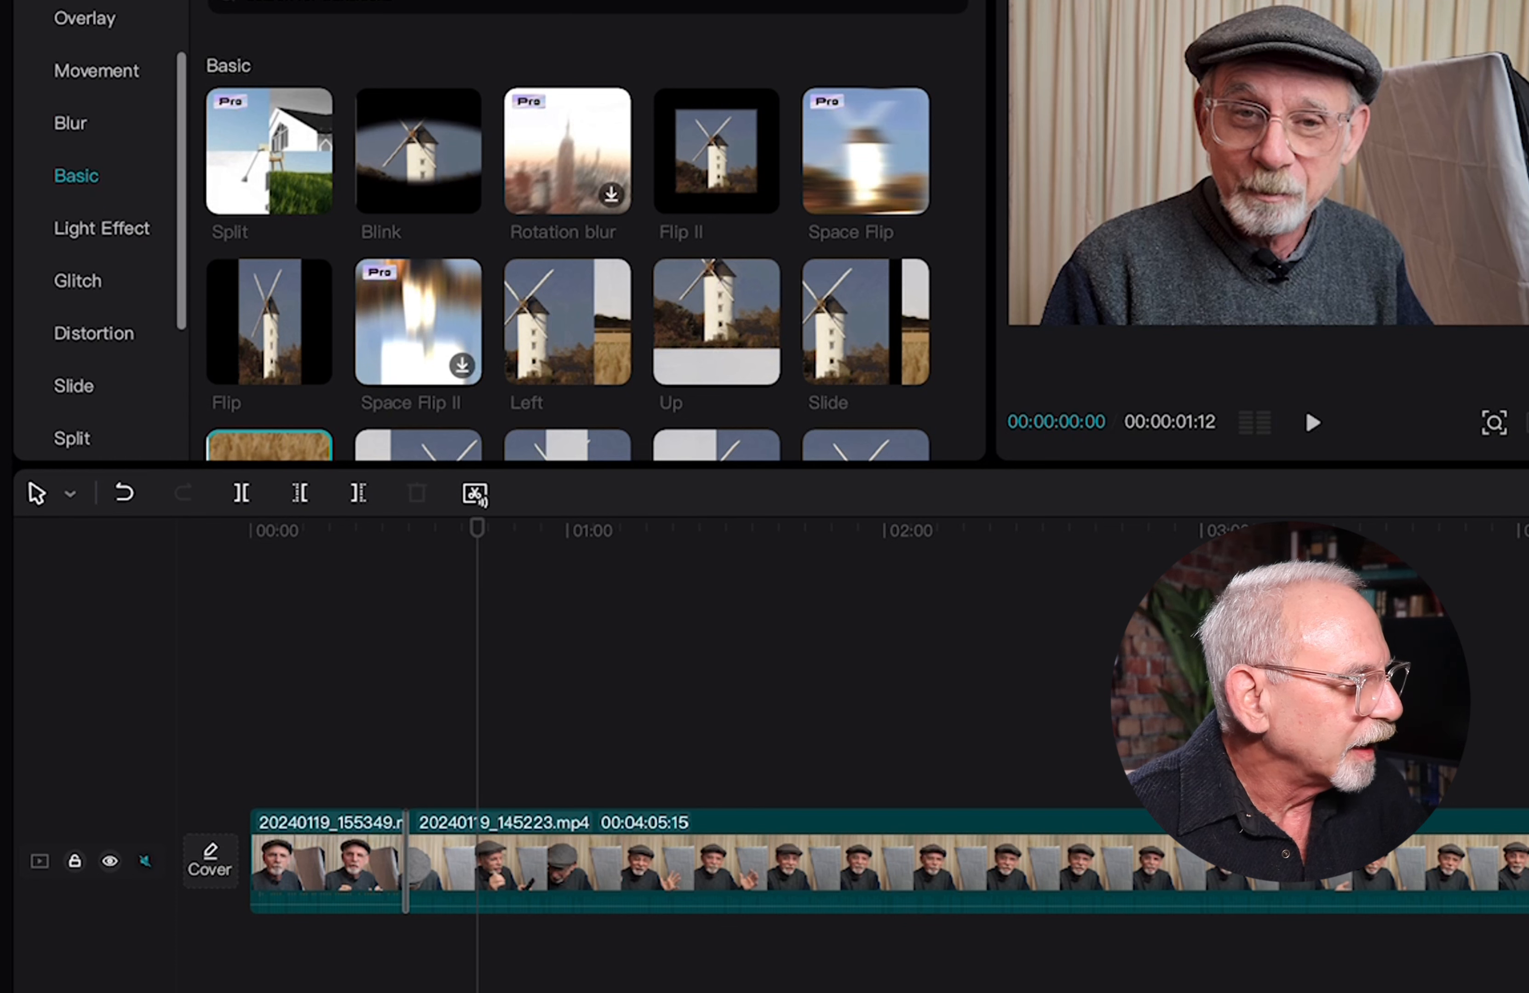